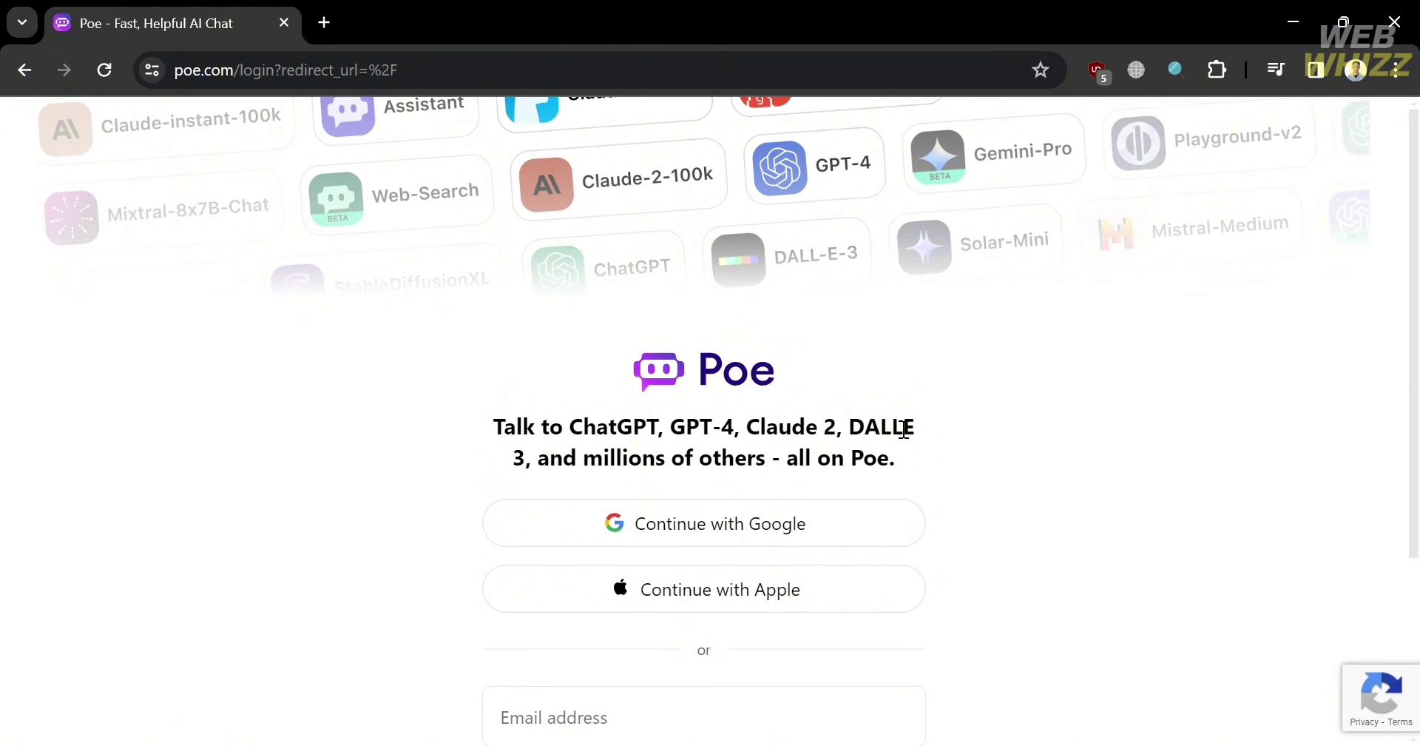
Review the Poe login options and choose Continue with Google.
scroll(904, 428, "down", 3)
scroll(904, 428, "up", 3)
scroll(1280, 379, "down", 3)
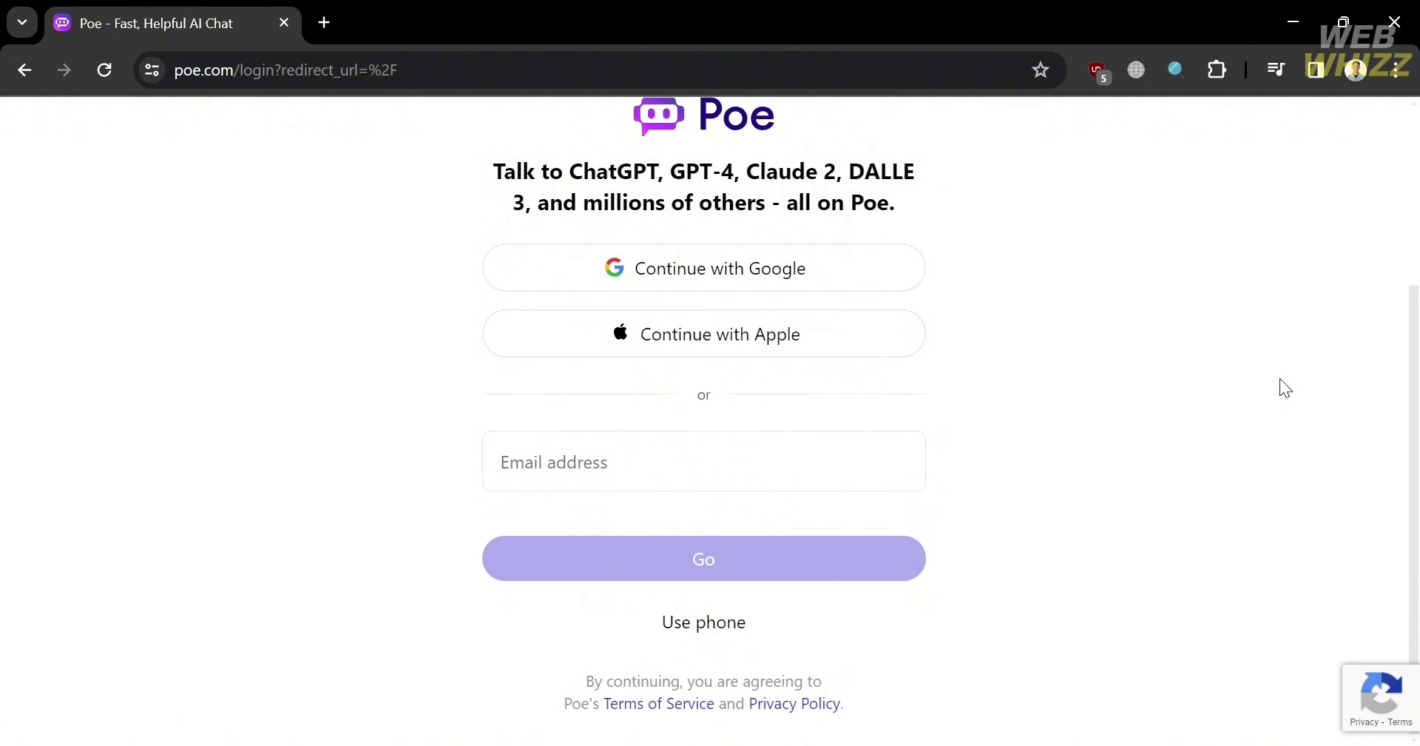
scroll(1279, 379, "up", 3)
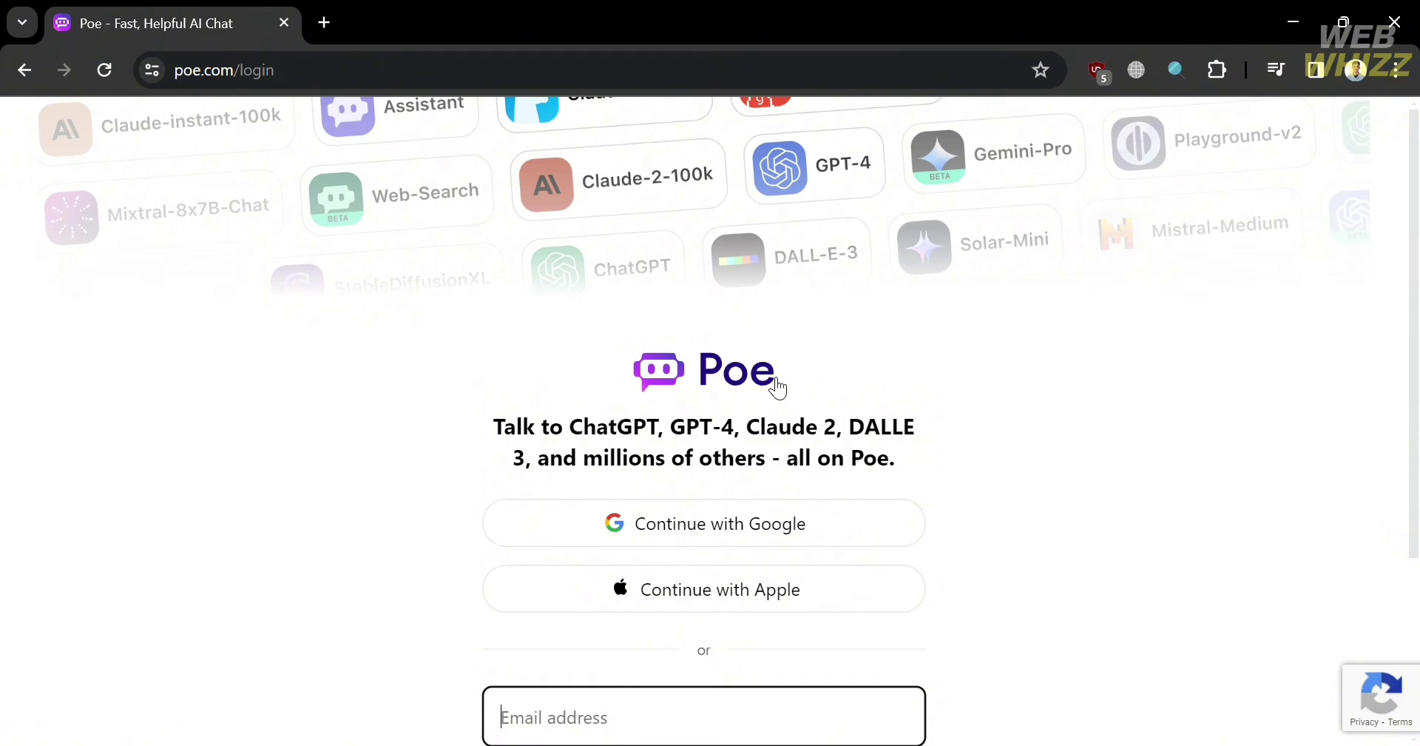
left_click(1367, 462)
scroll(1367, 461, "down", 3)
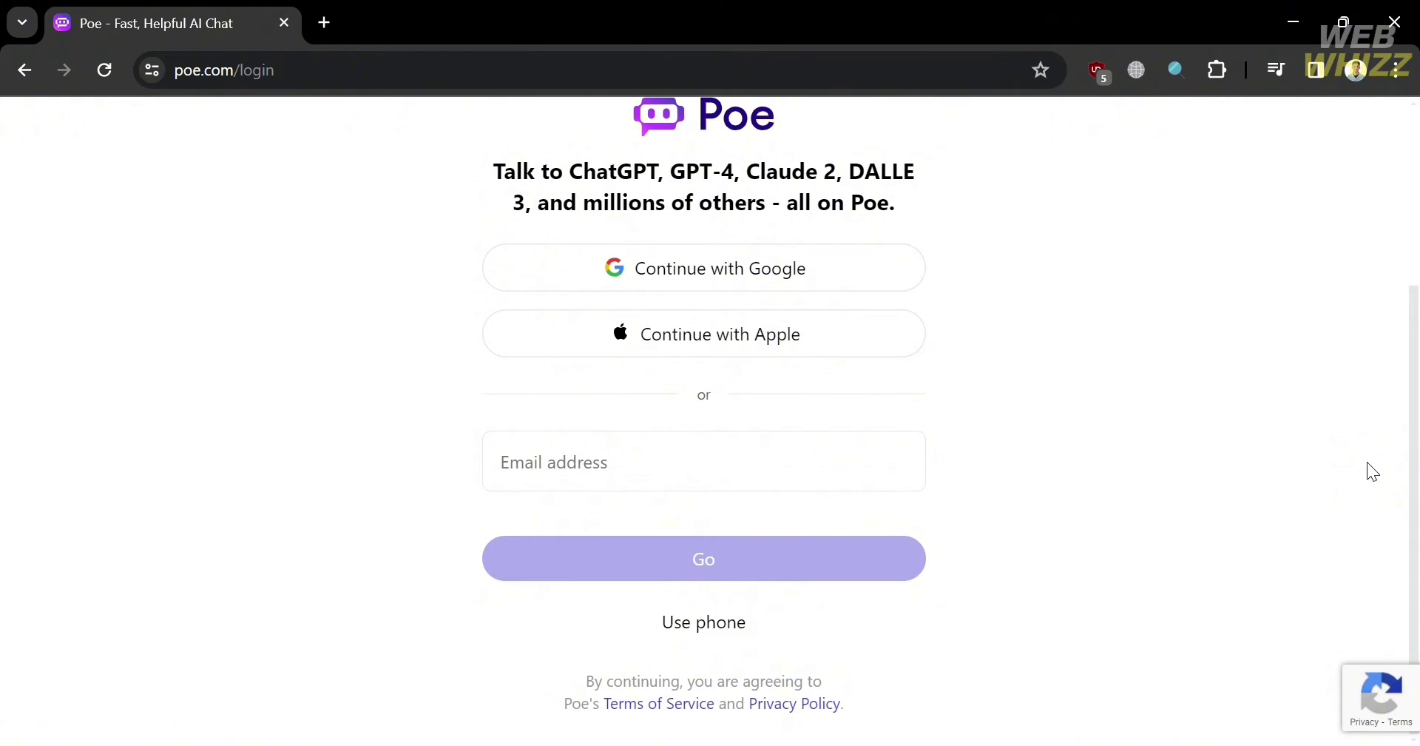
scroll(1366, 462, "up", 3)
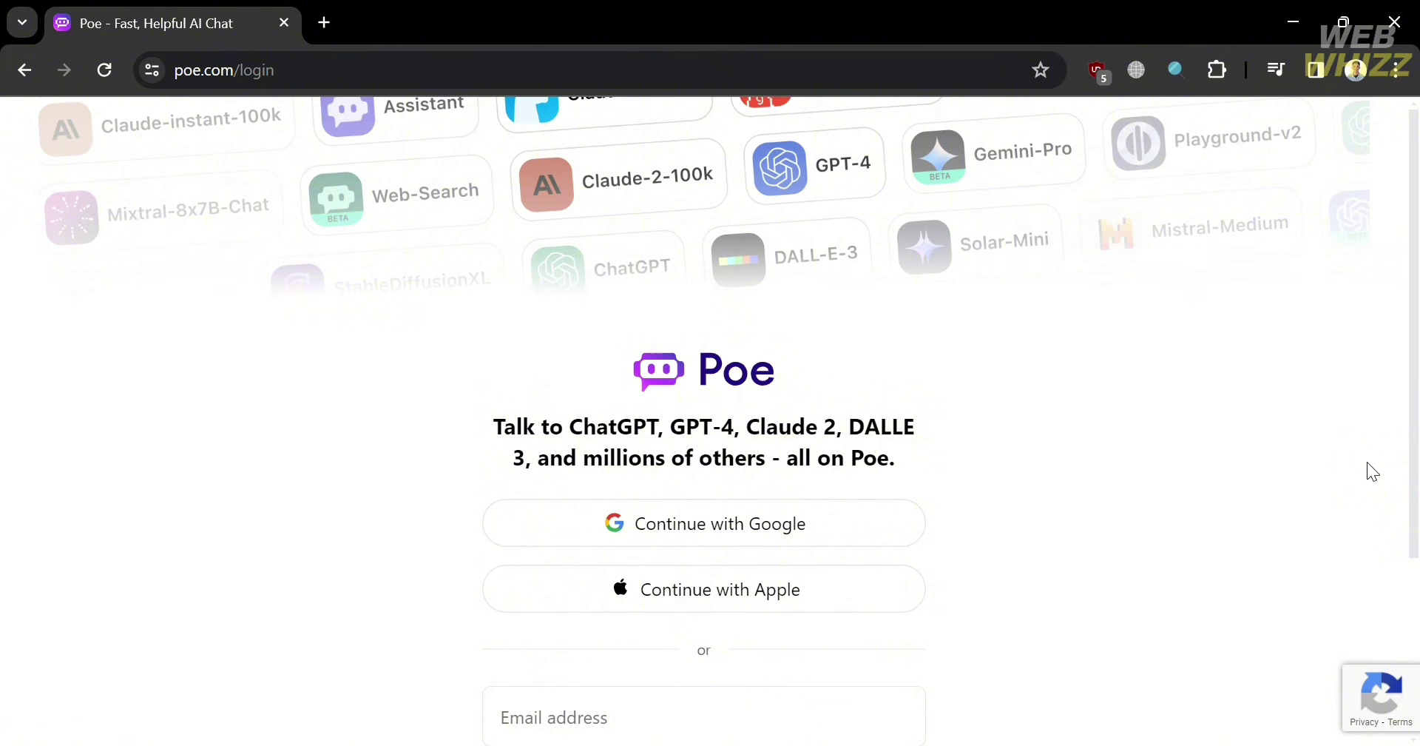
scroll(1367, 462, "down", 3)
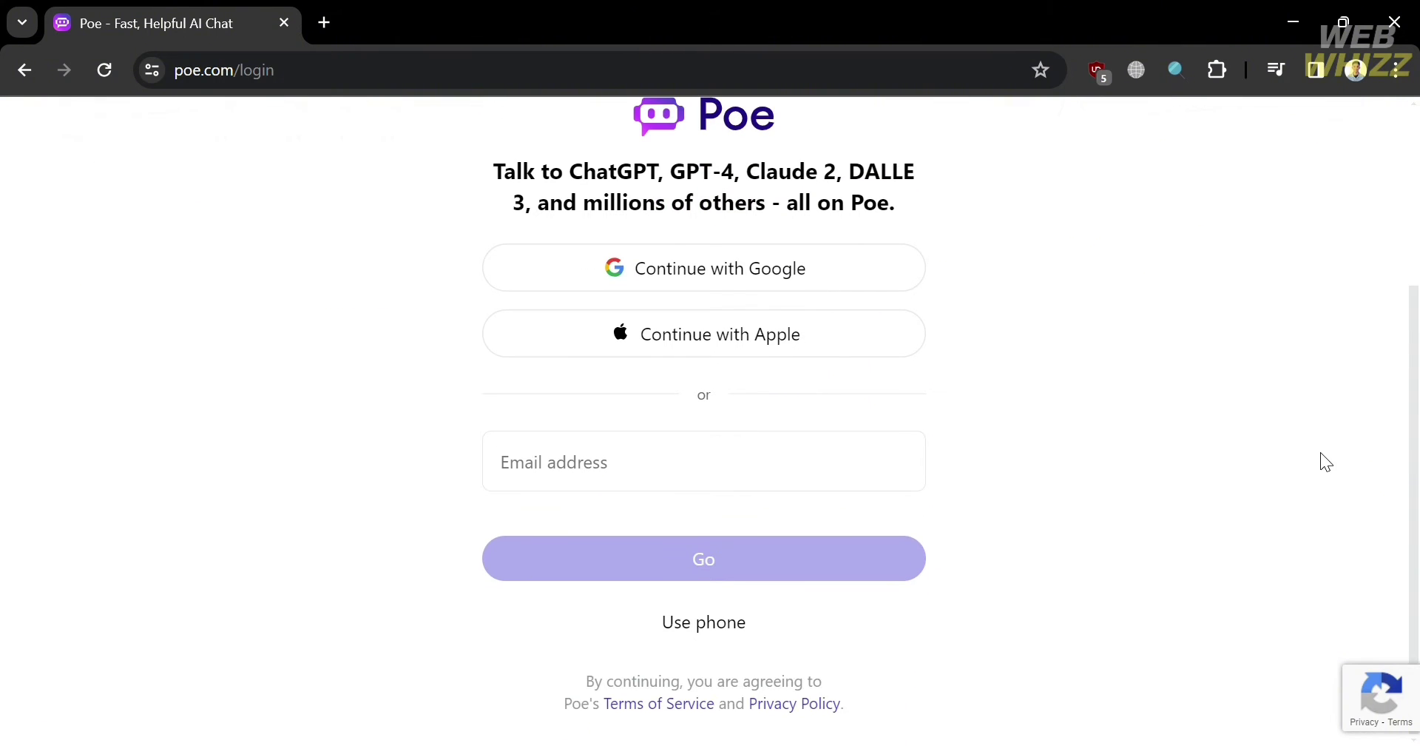
scroll(1266, 337, "up", 1)
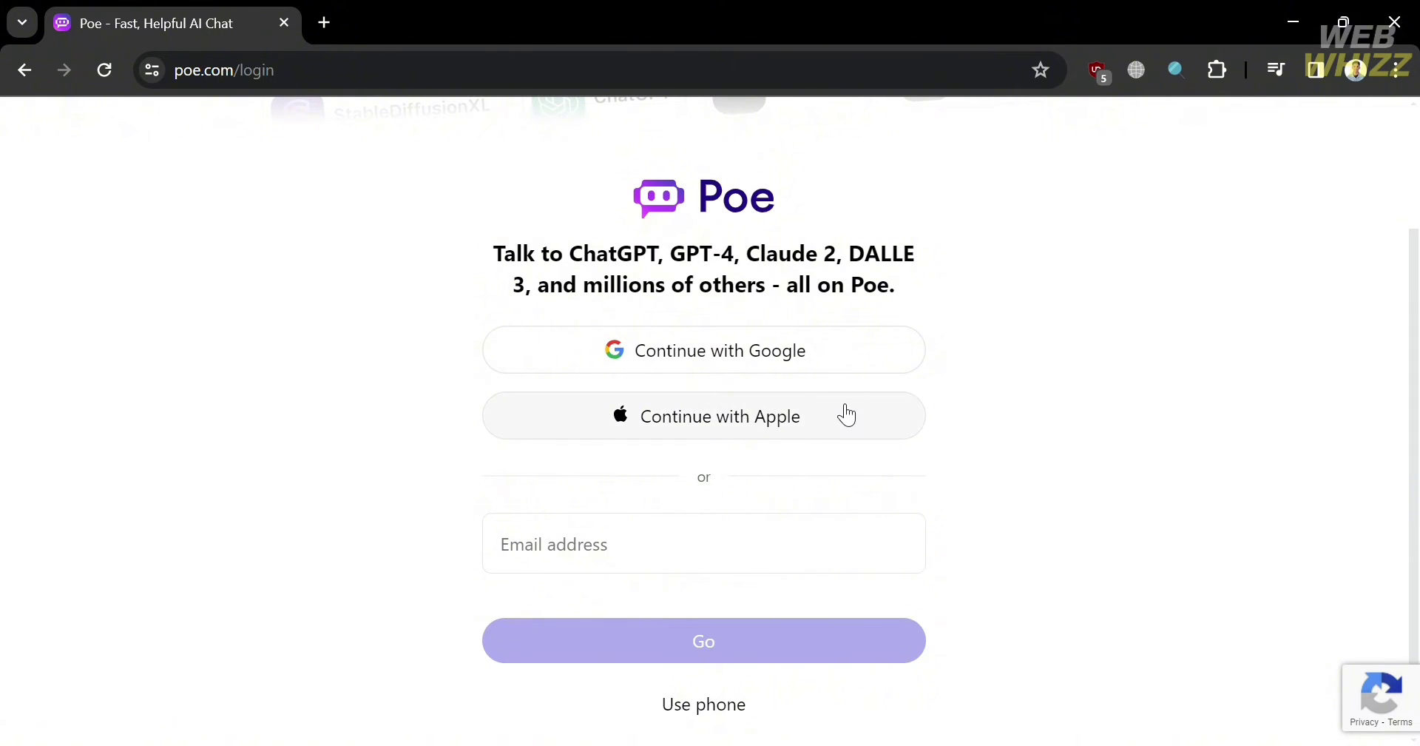
left_click(848, 333)
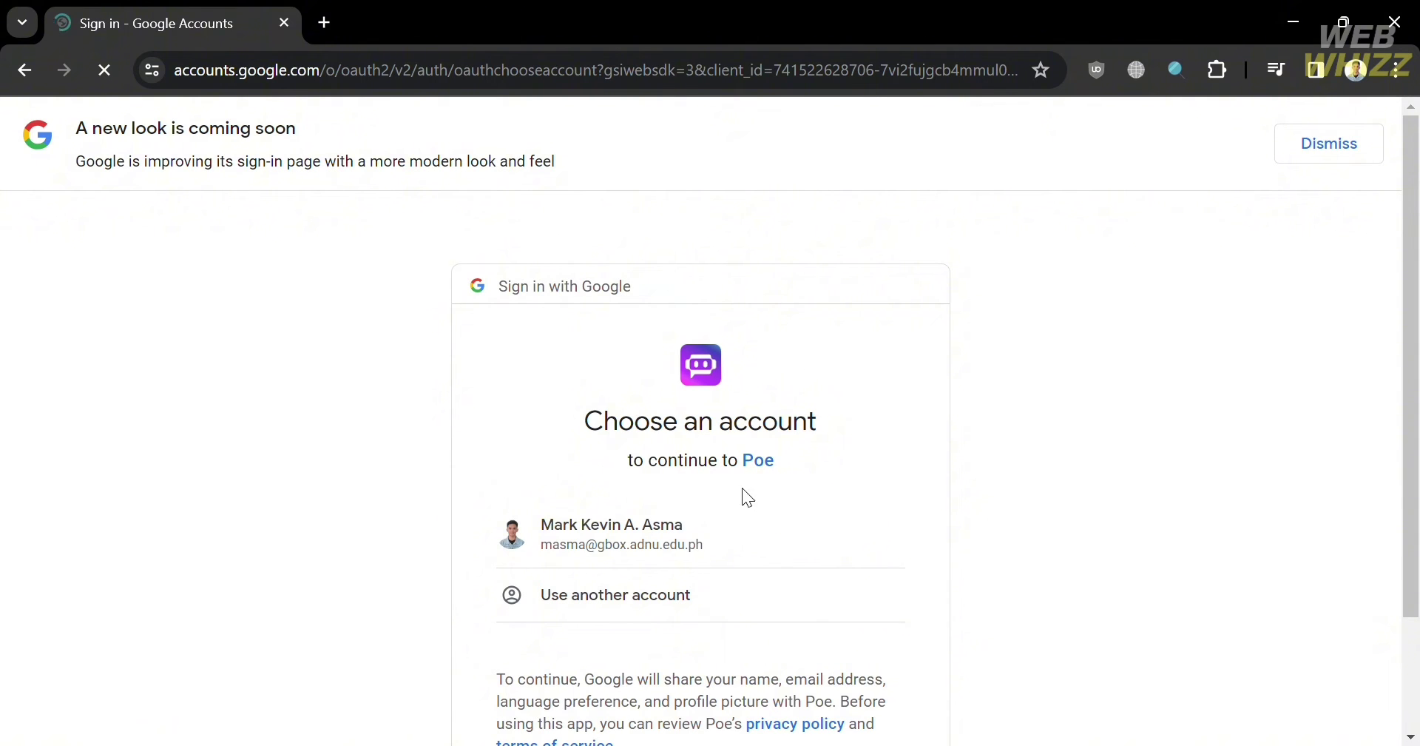
Pick the Google account to finish sign-in, then scroll through the Poe sidebar.
left_click(730, 521)
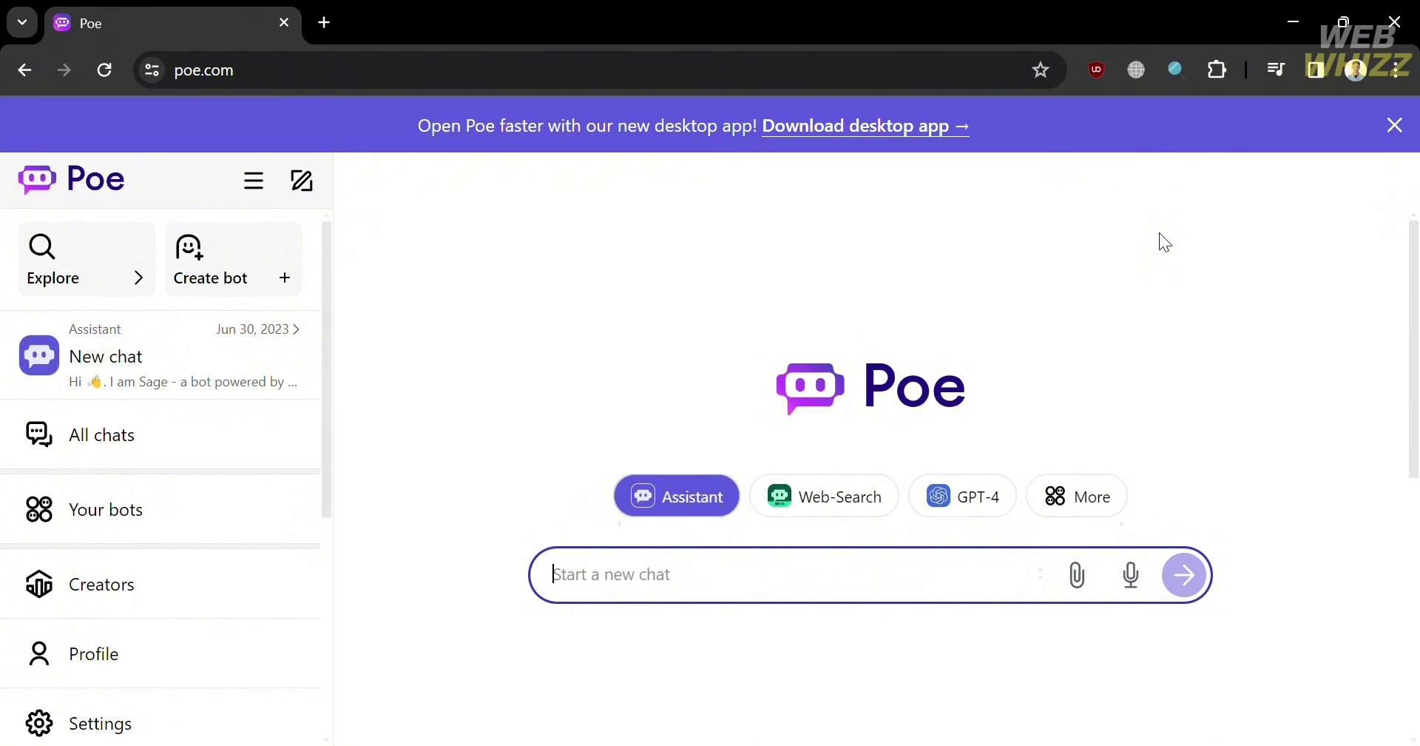
scroll(244, 507, "down", 5)
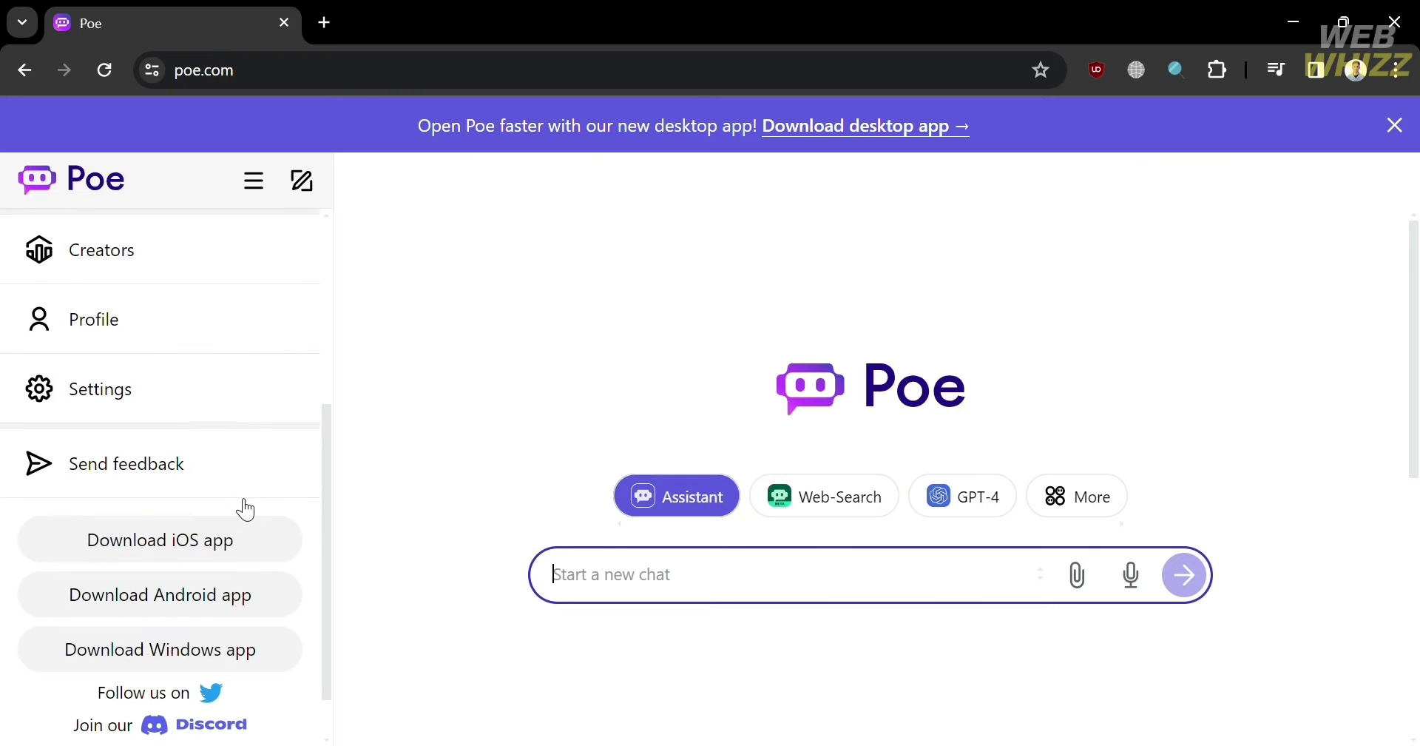
scroll(244, 508, "up", 5)
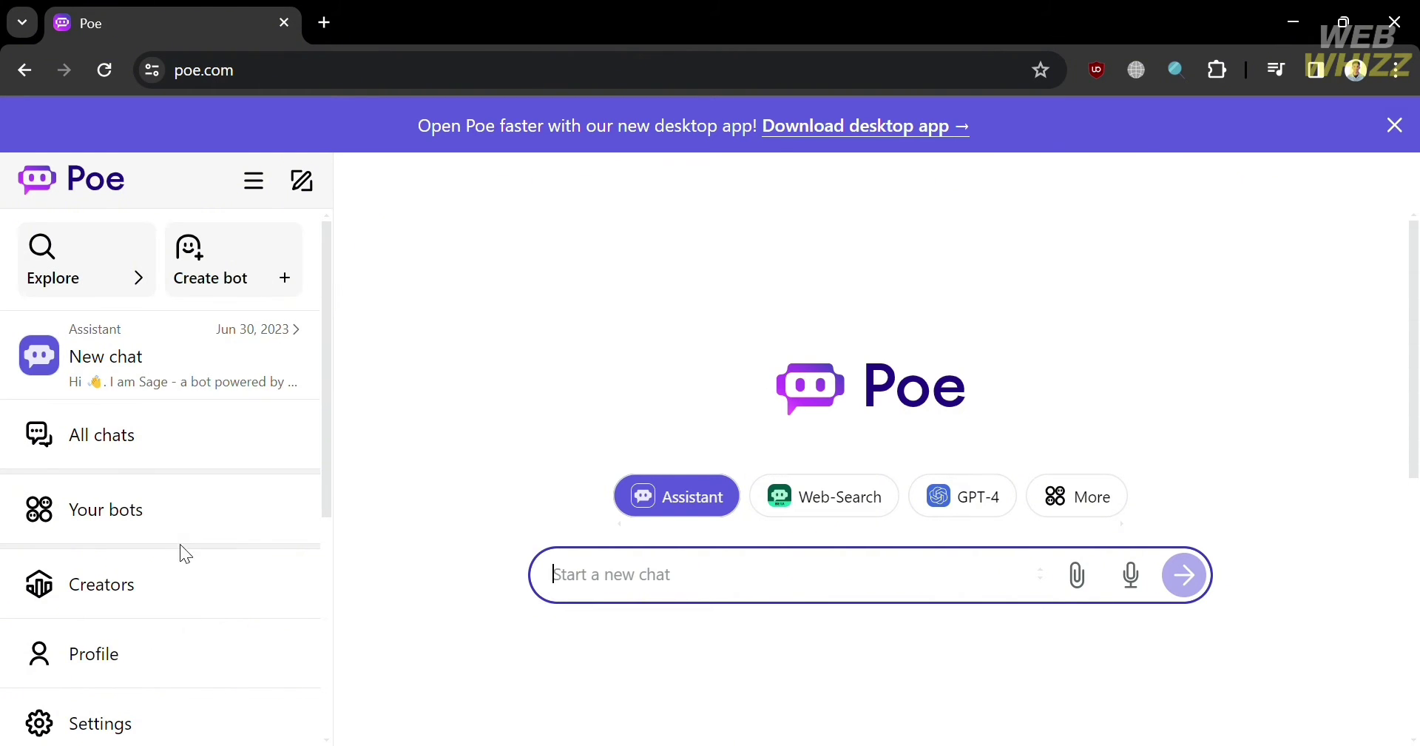
scroll(164, 555, "down", 2)
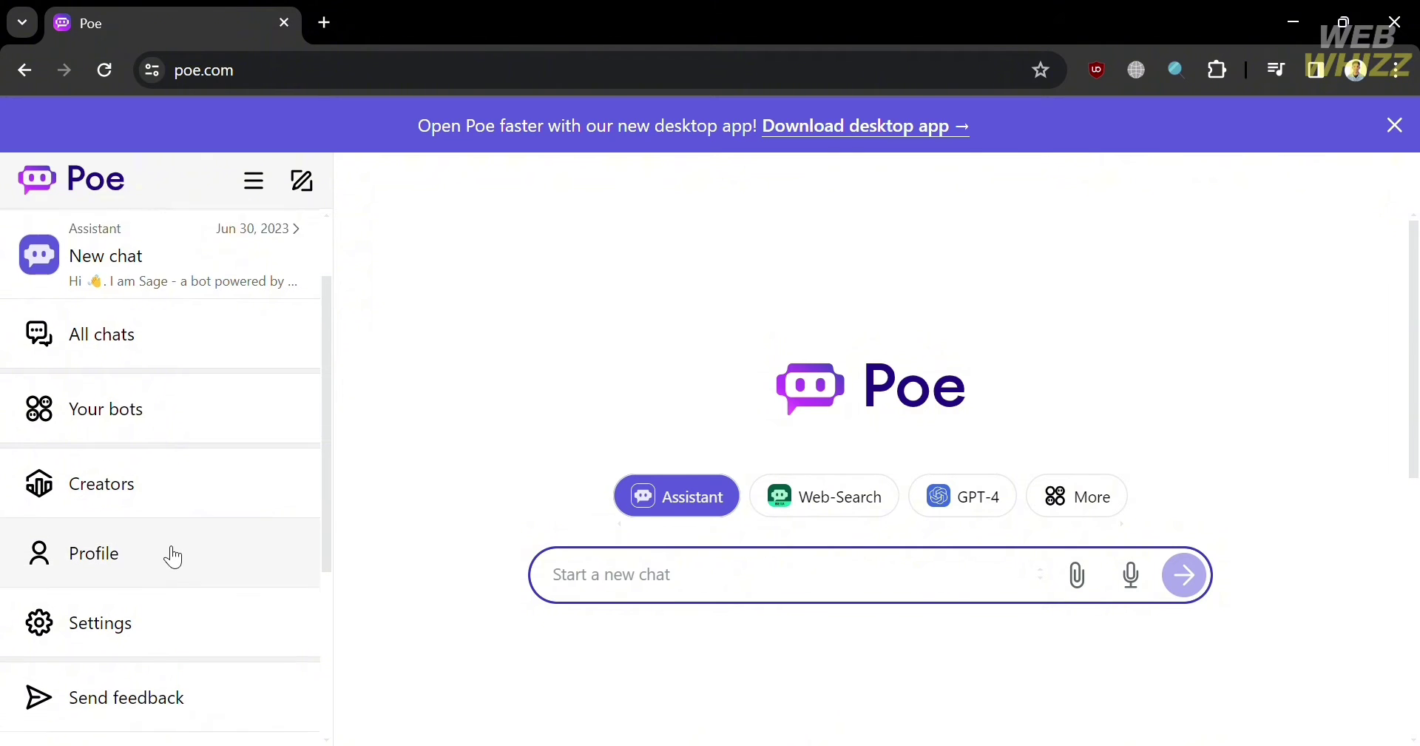
scroll(173, 558, "down", 4)
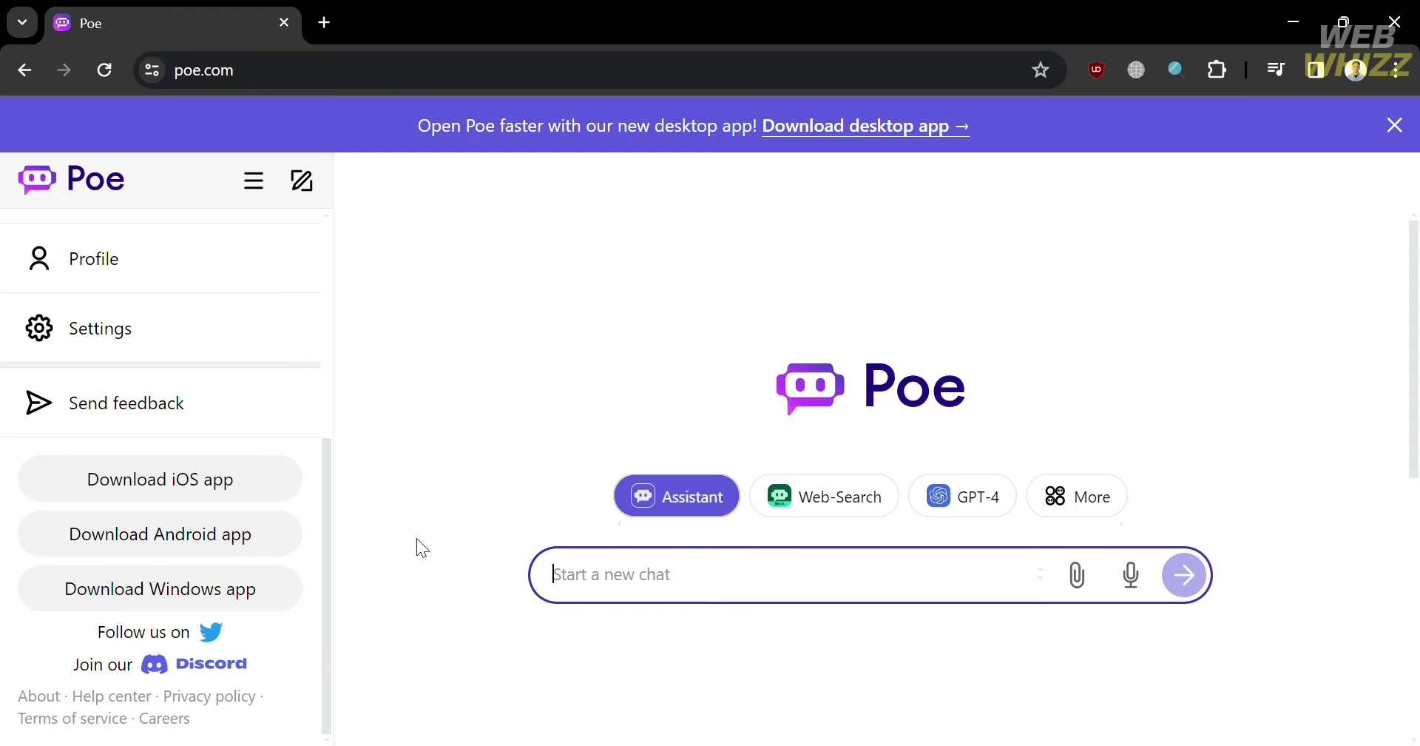
scroll(254, 476, "up", 5)
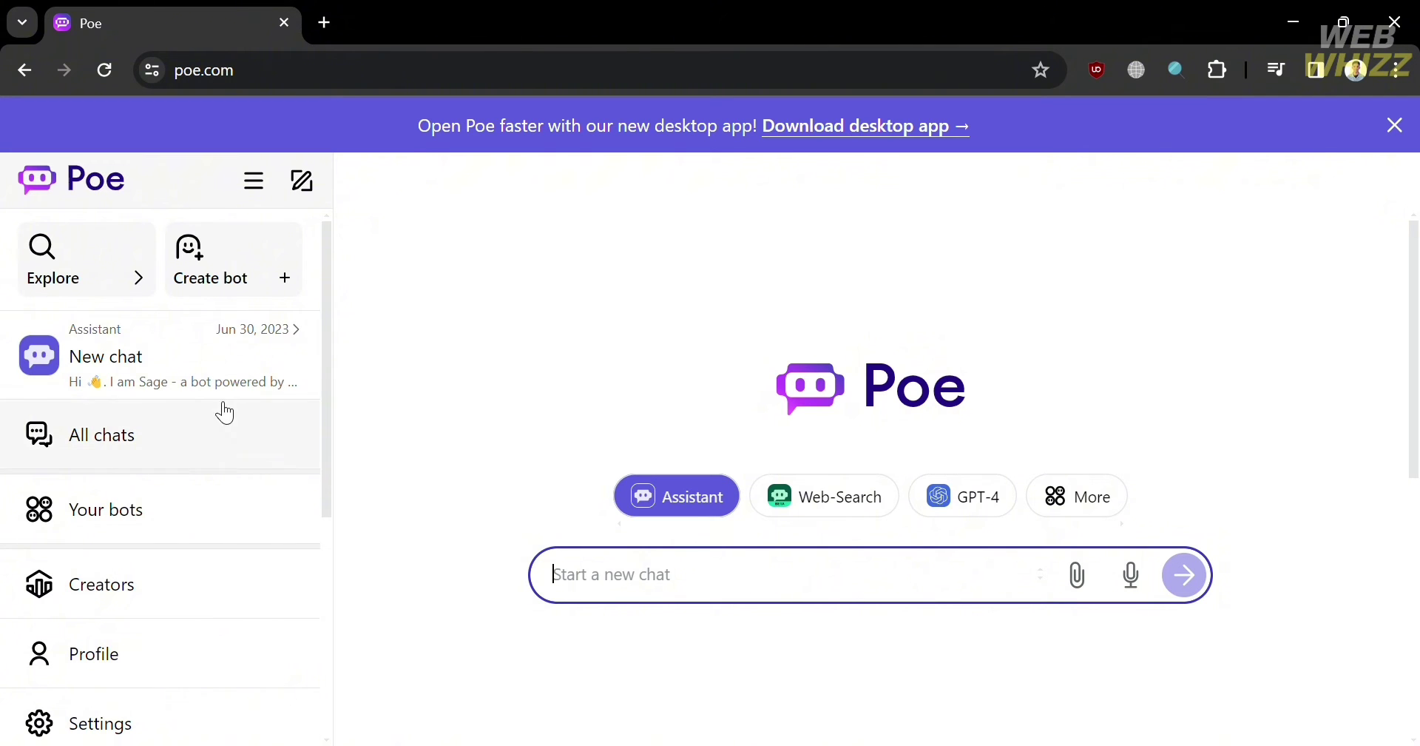
Look through the Create bot form, the All chats list and the Creators monetization page.
left_click(288, 286)
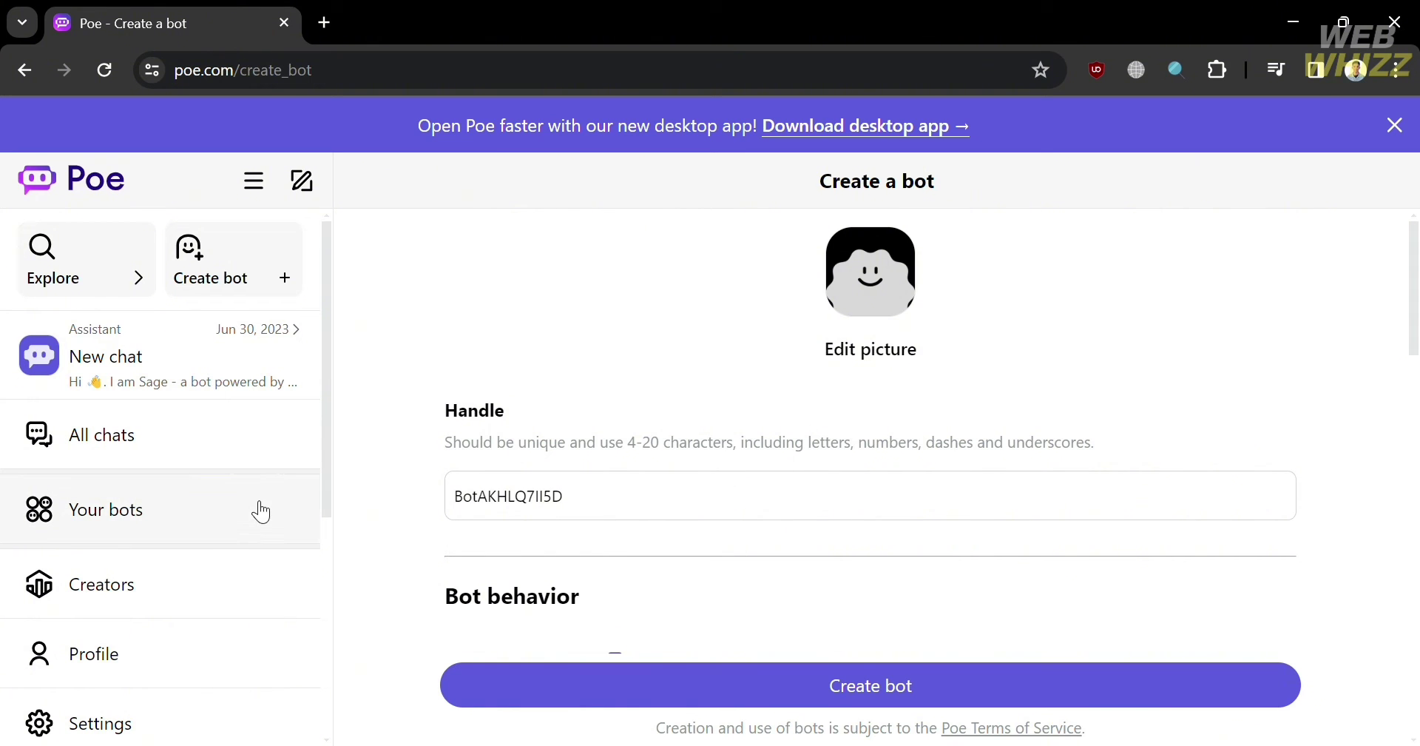
left_click(239, 461)
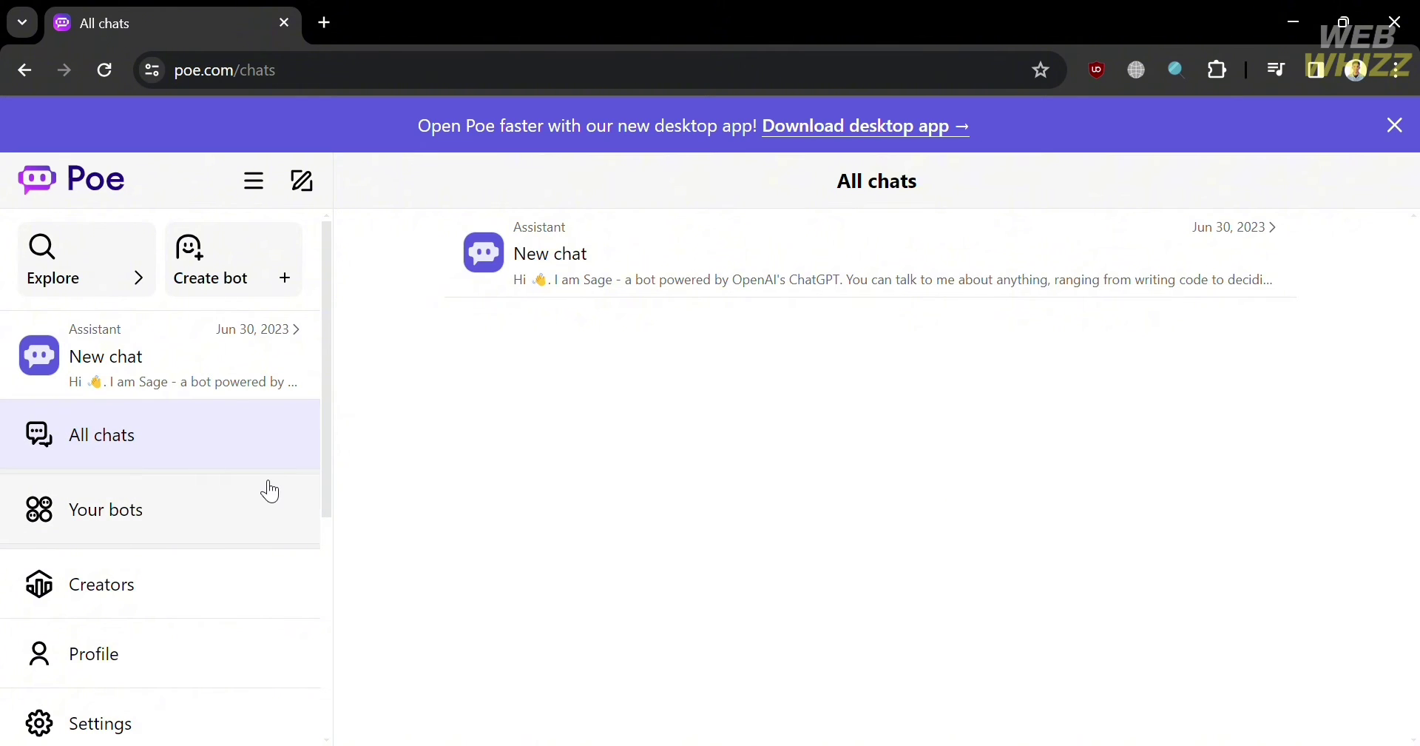
left_click(248, 622)
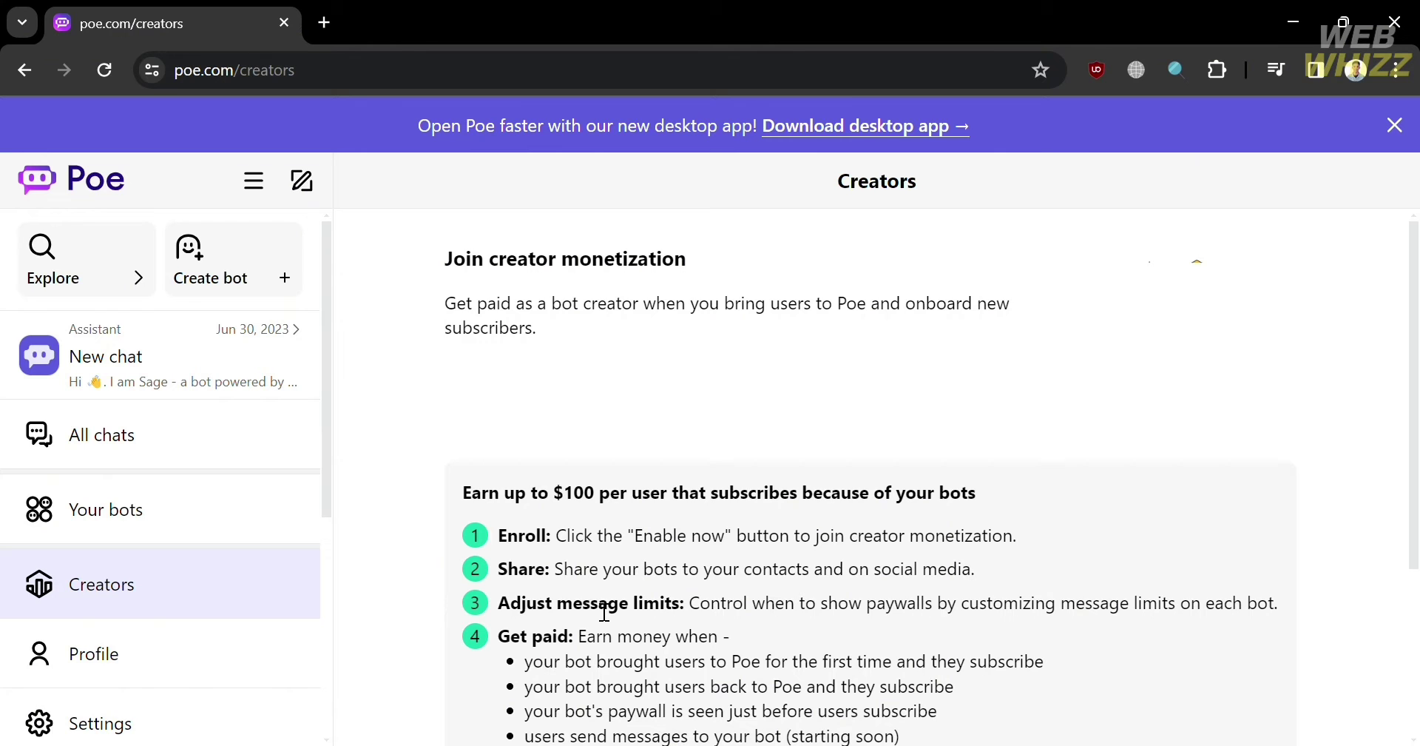
scroll(766, 629, "down", 3)
scroll(769, 633, "up", 2)
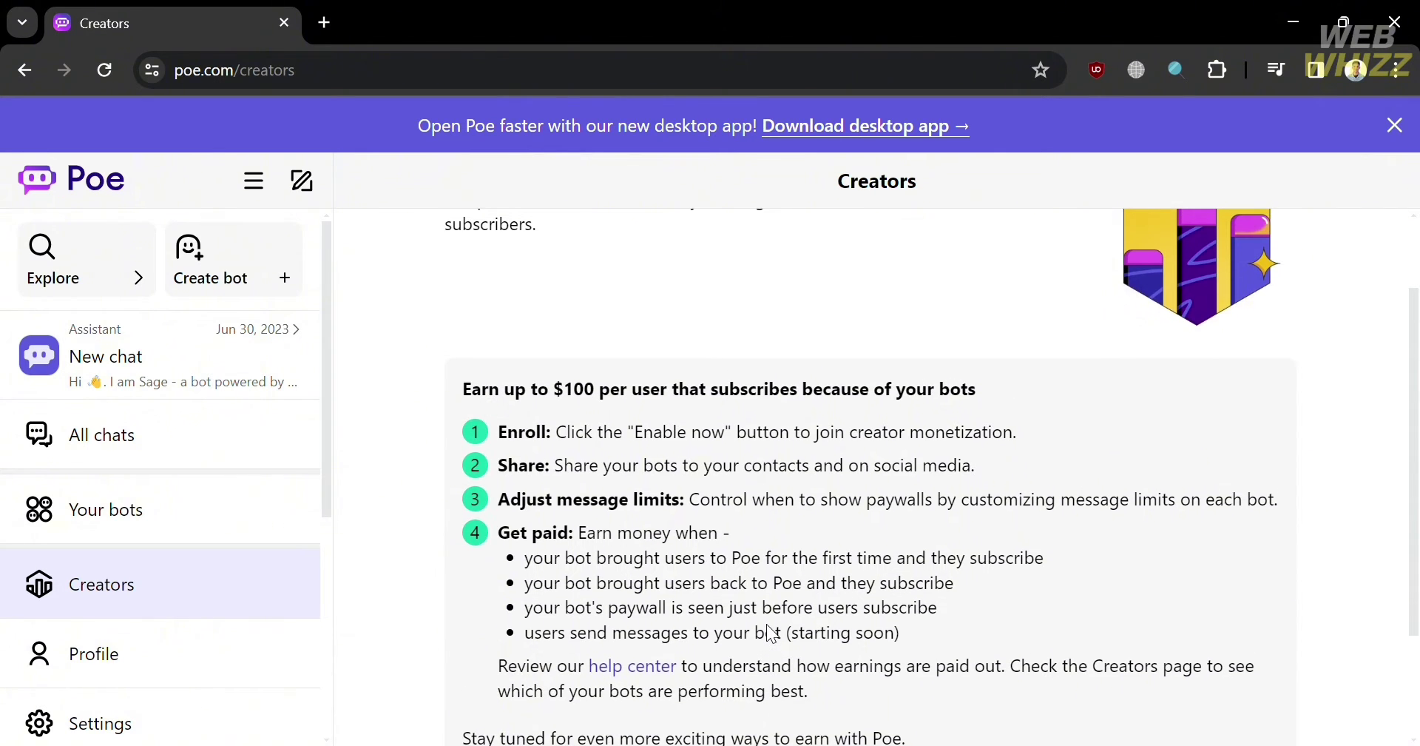
left_click(258, 459)
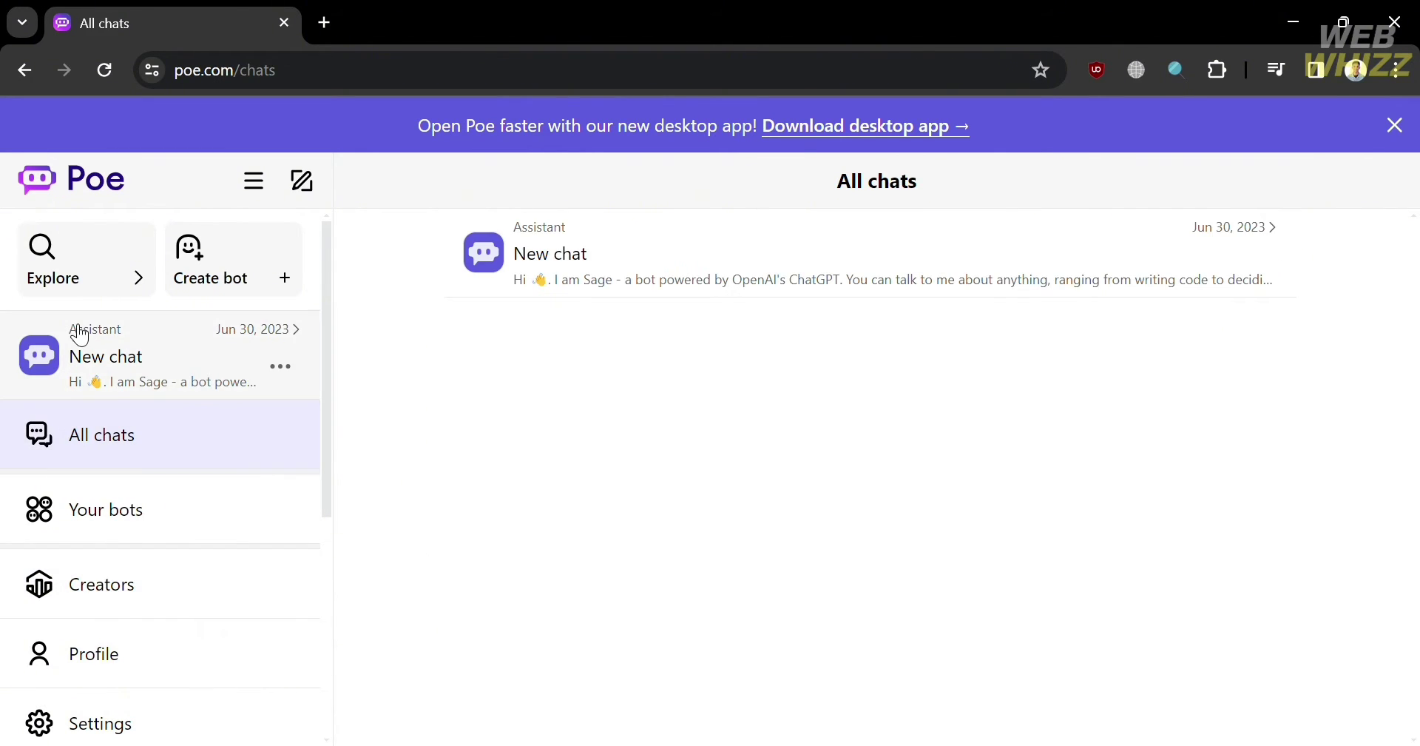
Browse Explore's Official bots, such as Assistant, GPT-4 and Gemini-Pro, then start creating a bot.
left_click(121, 235)
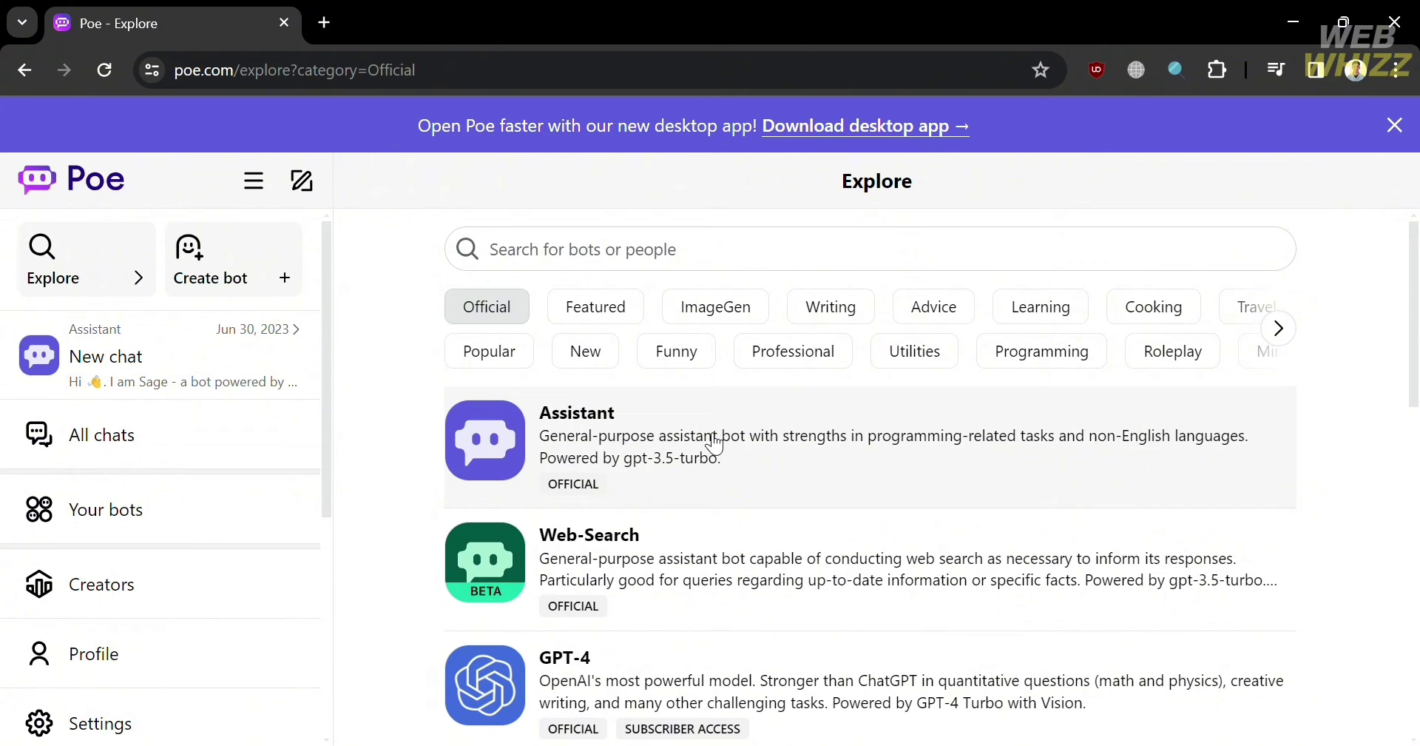
scroll(715, 444, "down", 6)
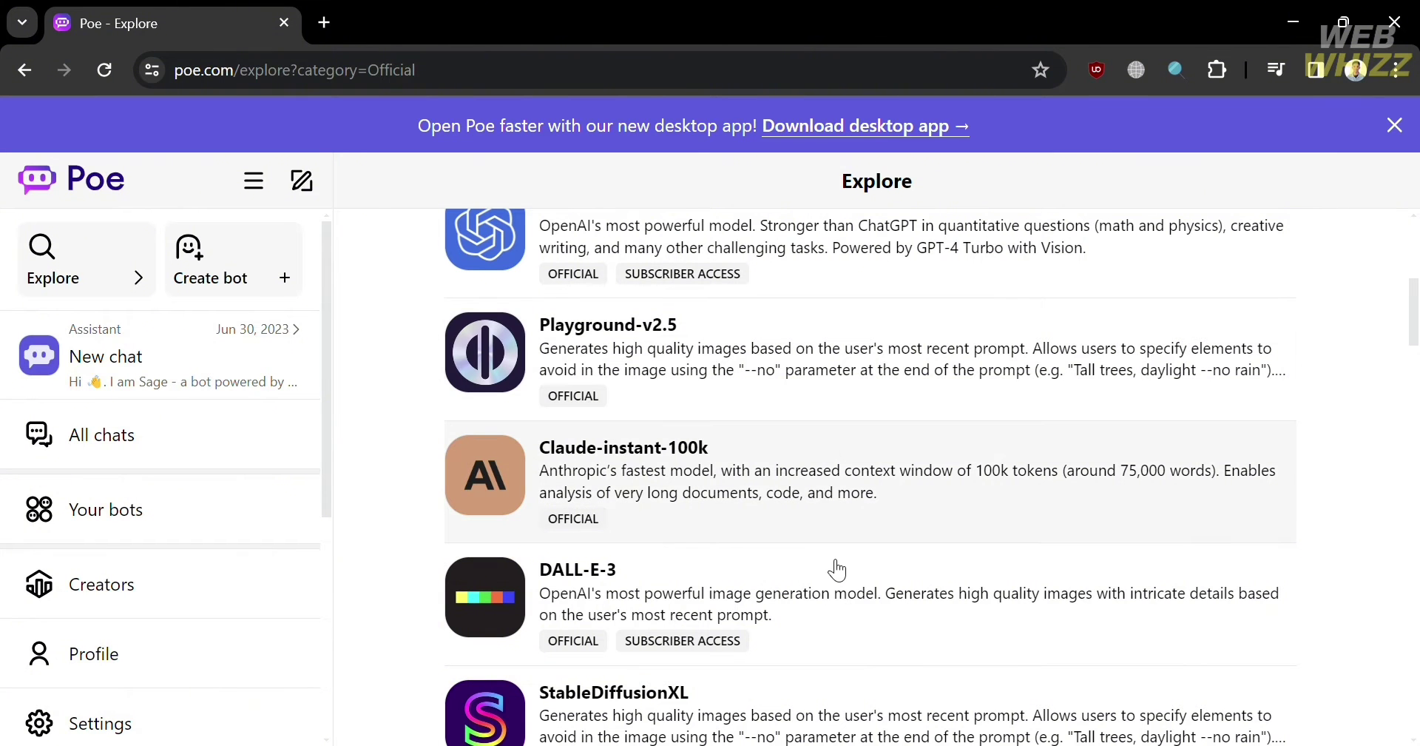
scroll(834, 564, "down", 2)
scroll(844, 594, "down", 3)
scroll(843, 593, "up", 10)
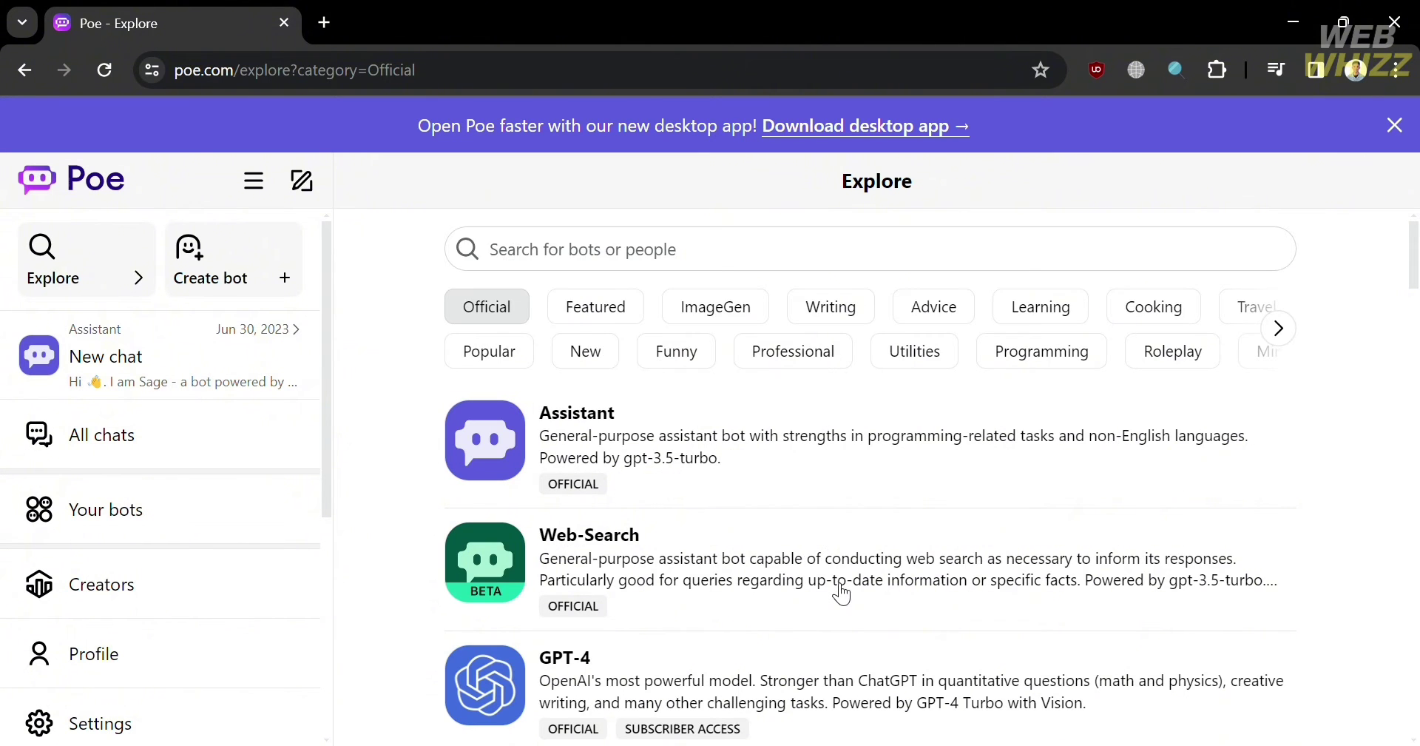
scroll(843, 594, "down", 10)
scroll(843, 594, "down", 3)
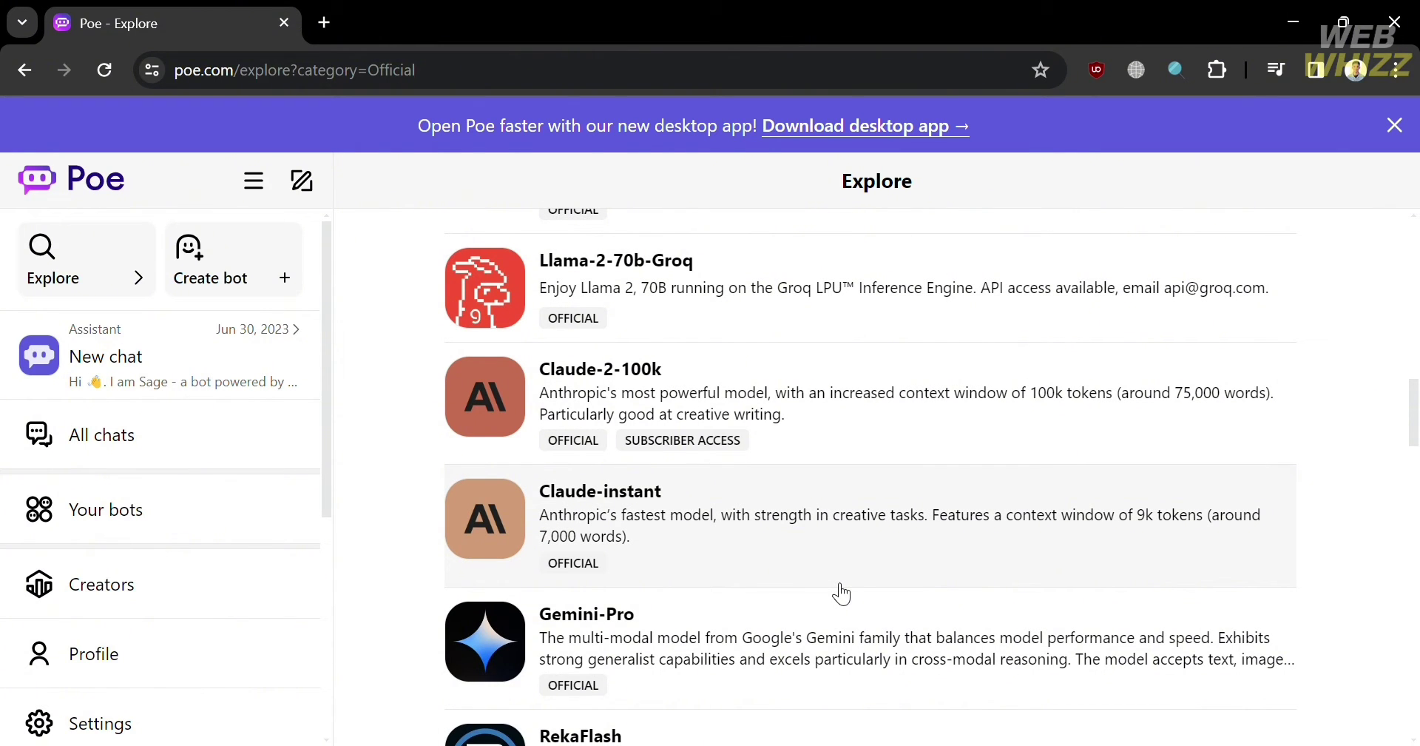
left_click(269, 254)
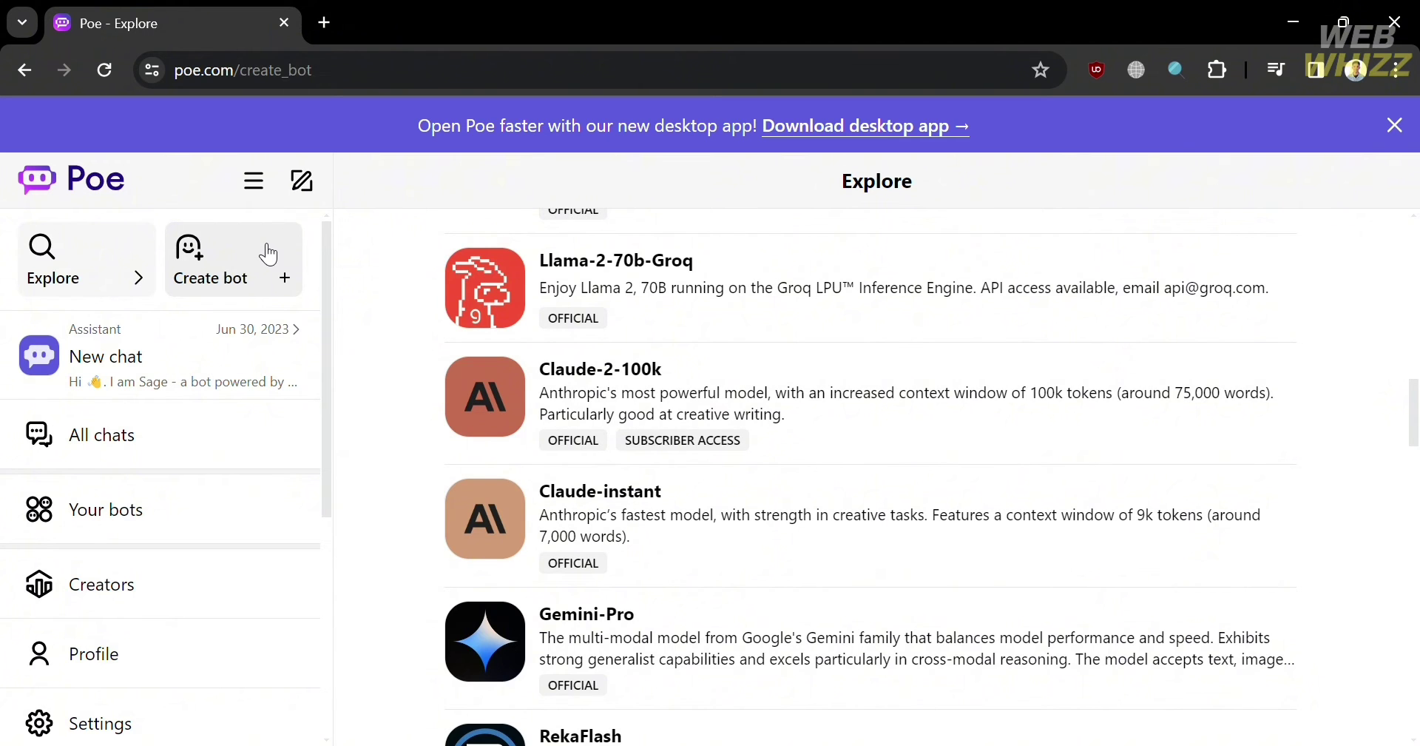
double_click(778, 518)
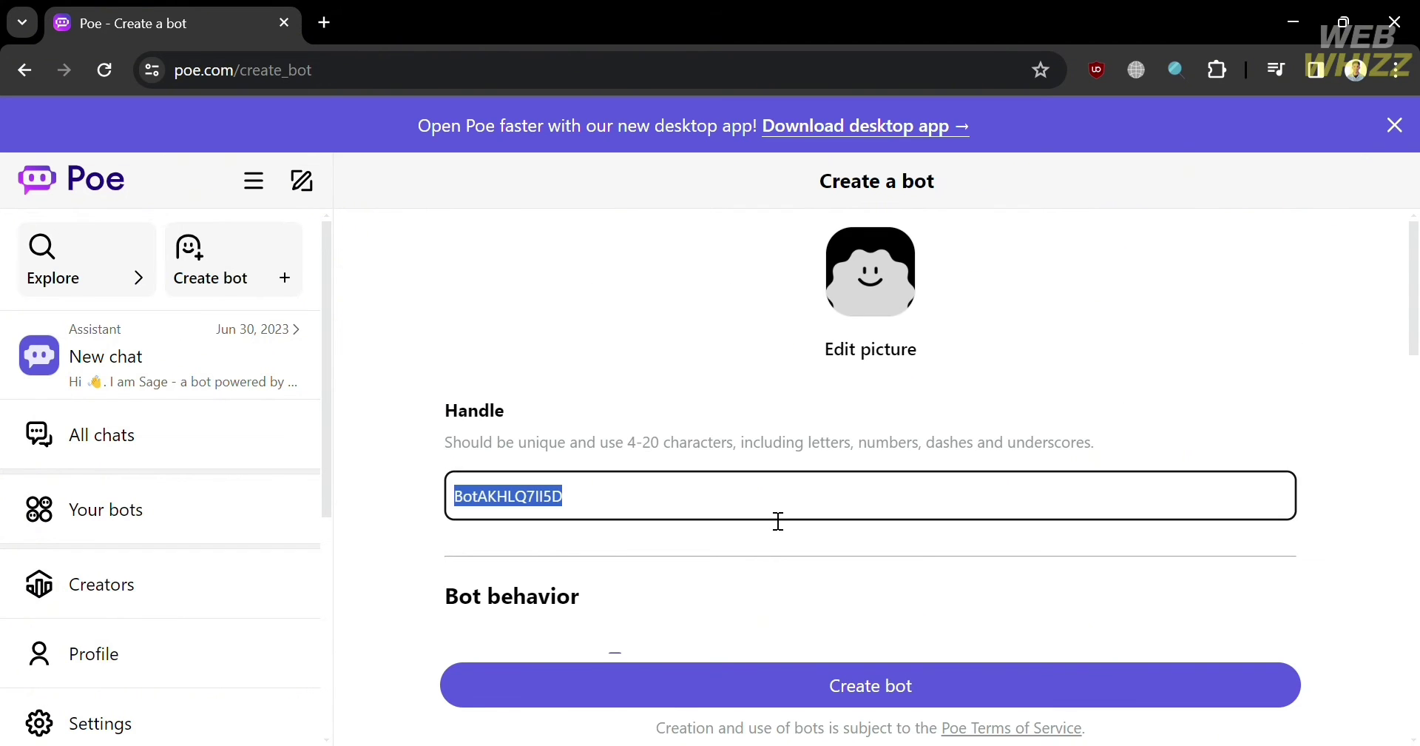
scroll(779, 521, "down", 6)
scroll(779, 520, "up", 6)
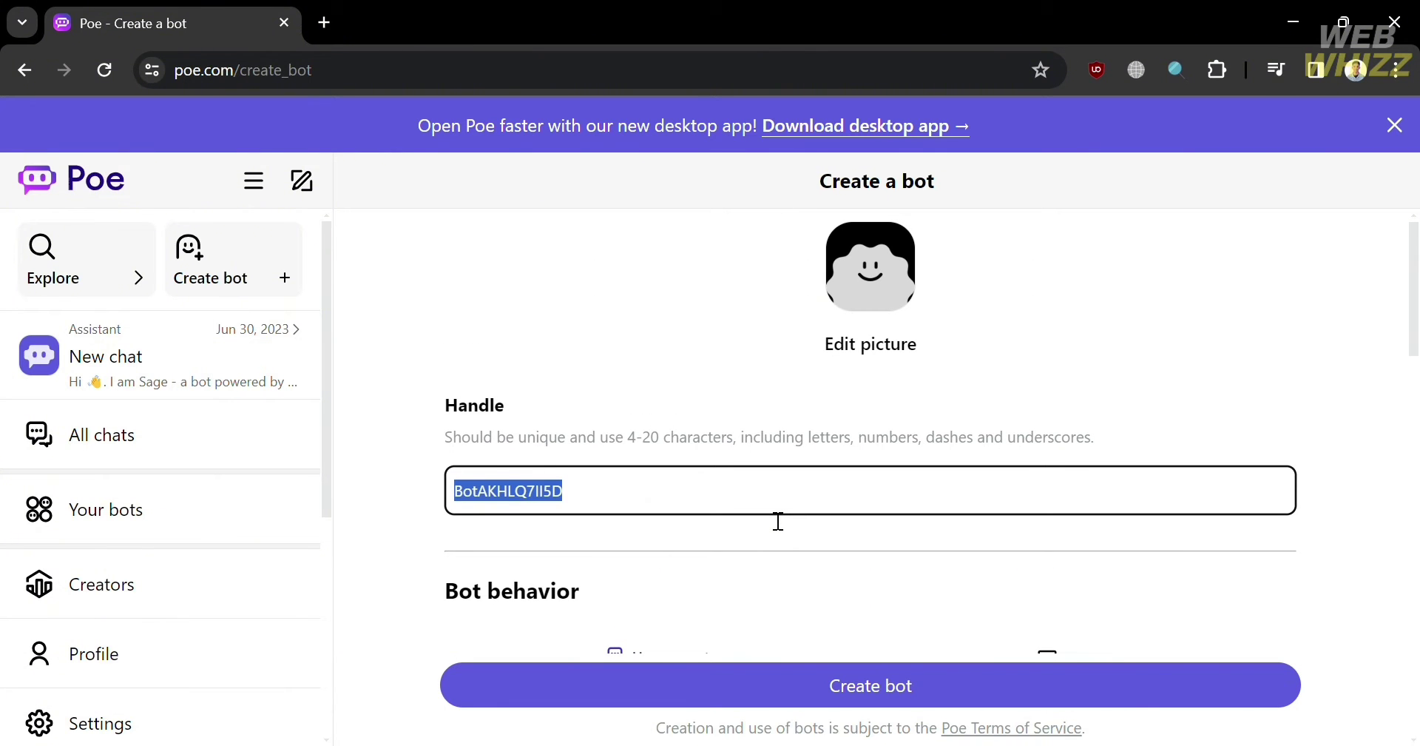
type("Movie R")
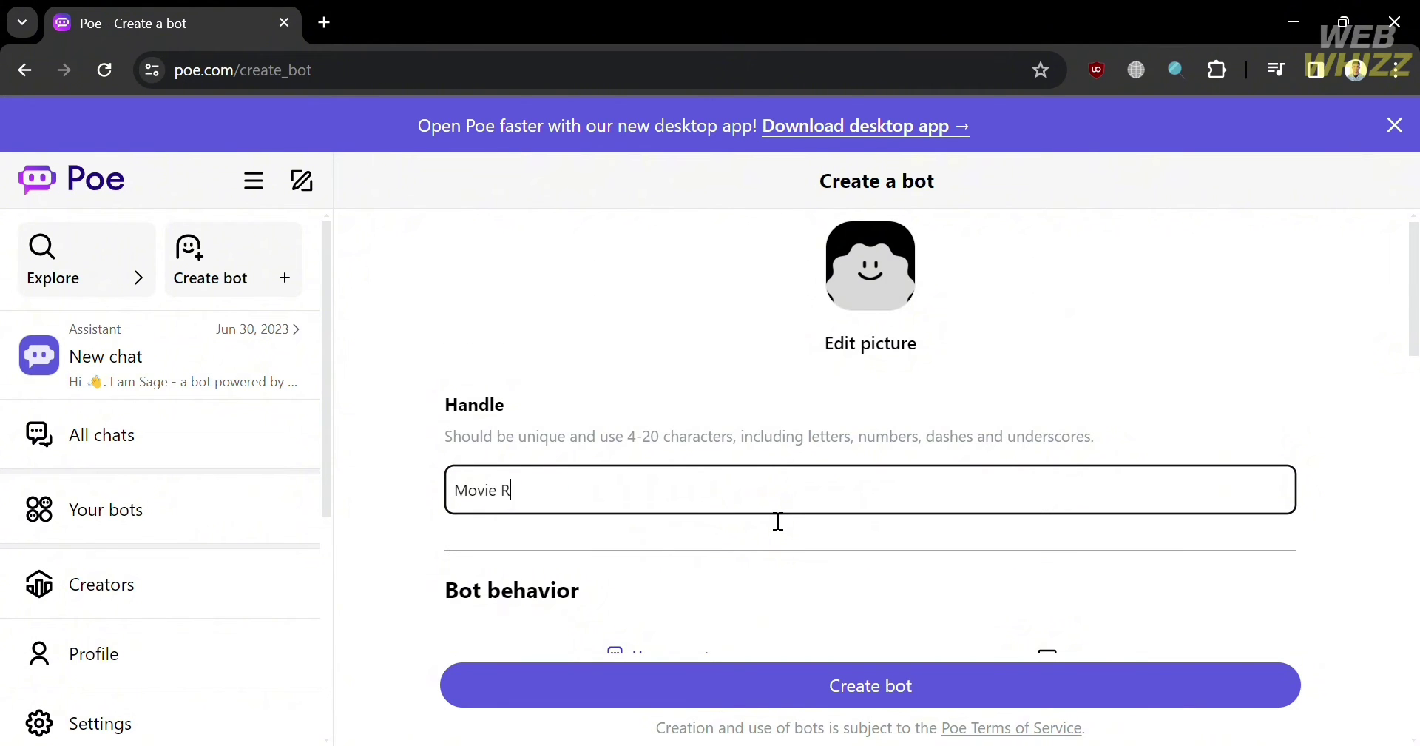
type("ecos")
scroll(779, 520, "down", 2)
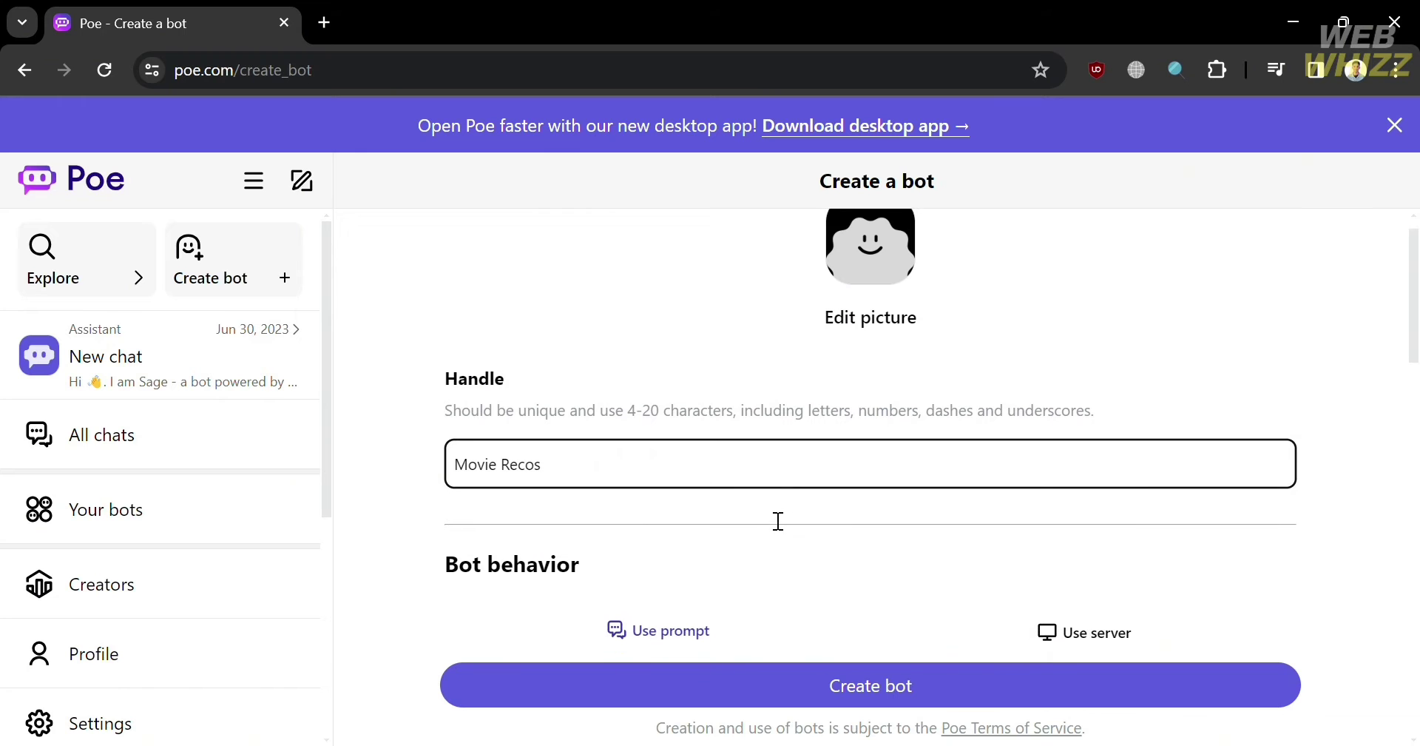
scroll(779, 521, "down", 2)
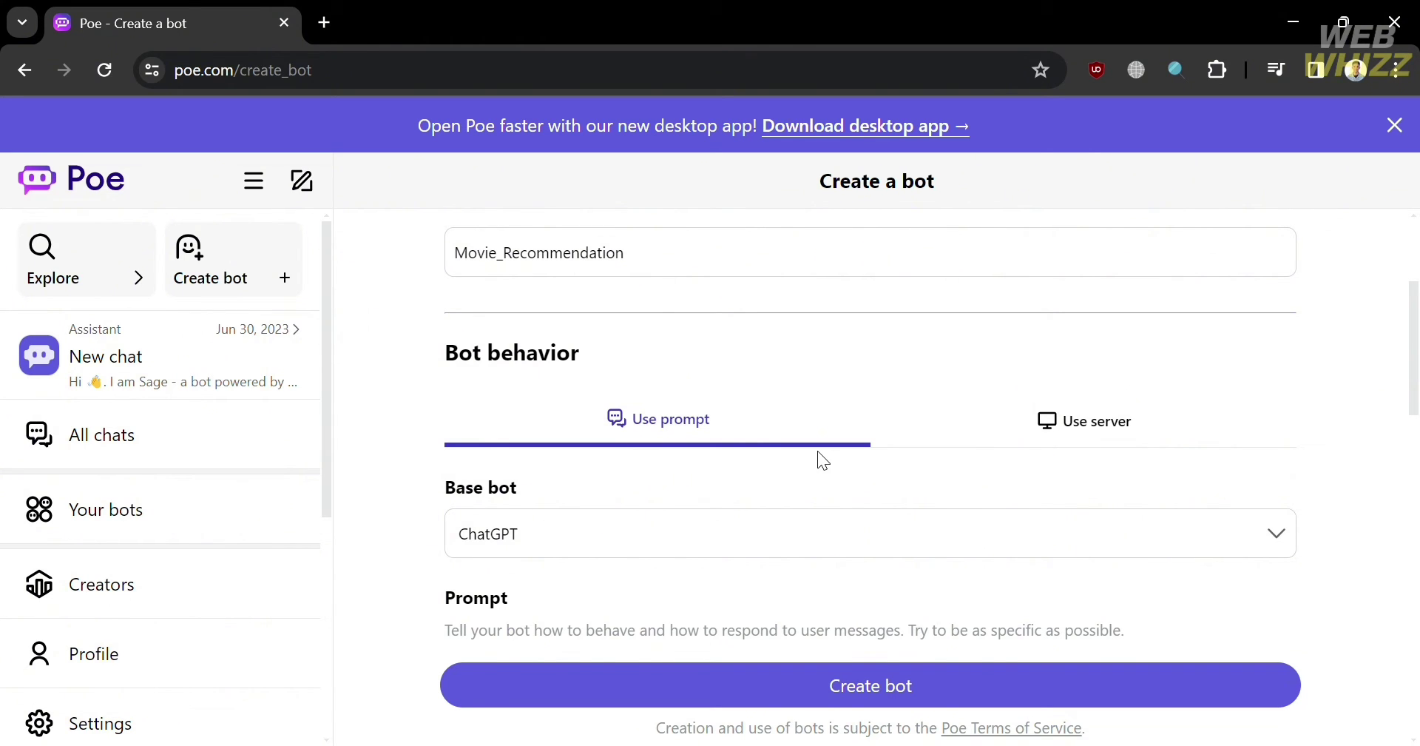
scroll(817, 452, "down", 1)
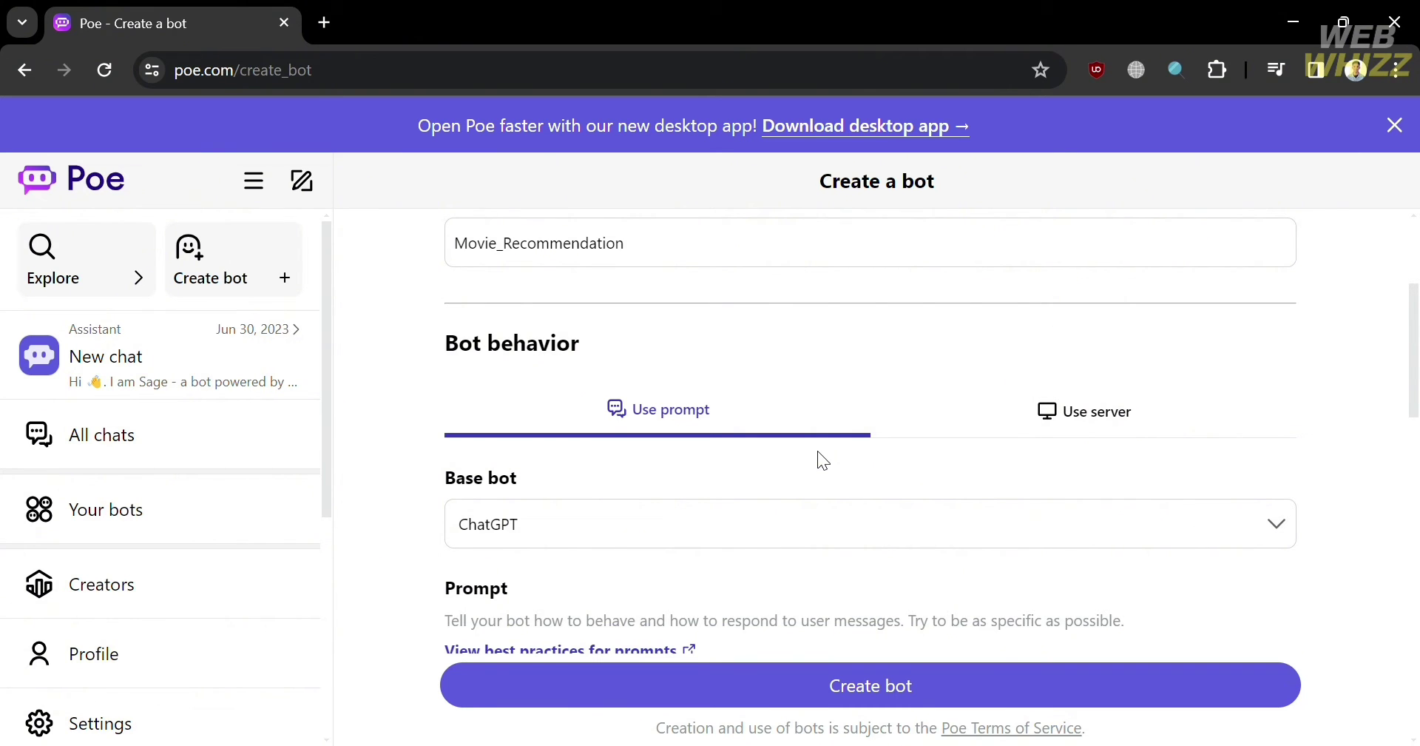
scroll(818, 451, "down", 3)
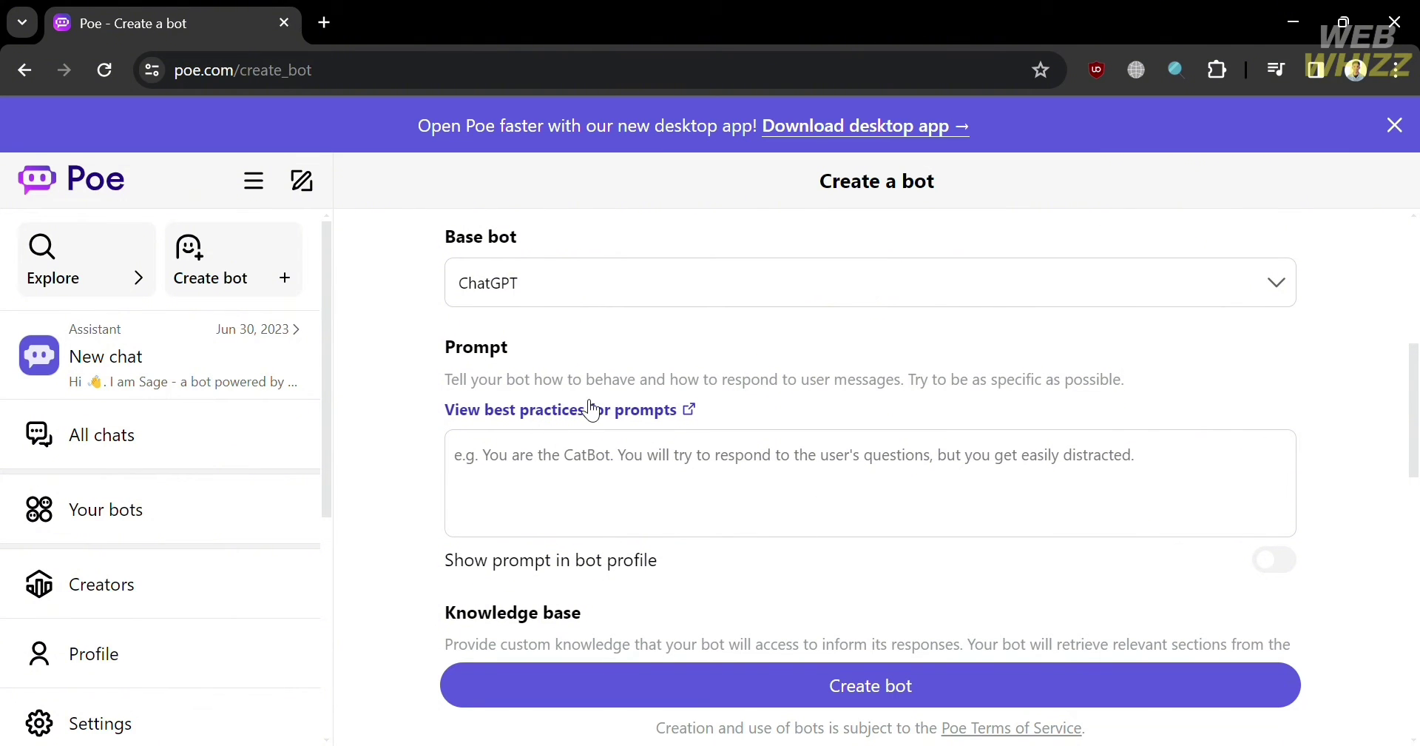
Write the bot prompt: suggest a movie or TV show by genre, rate it out of ten, describe briefly.
left_click(843, 472)
type("Sug")
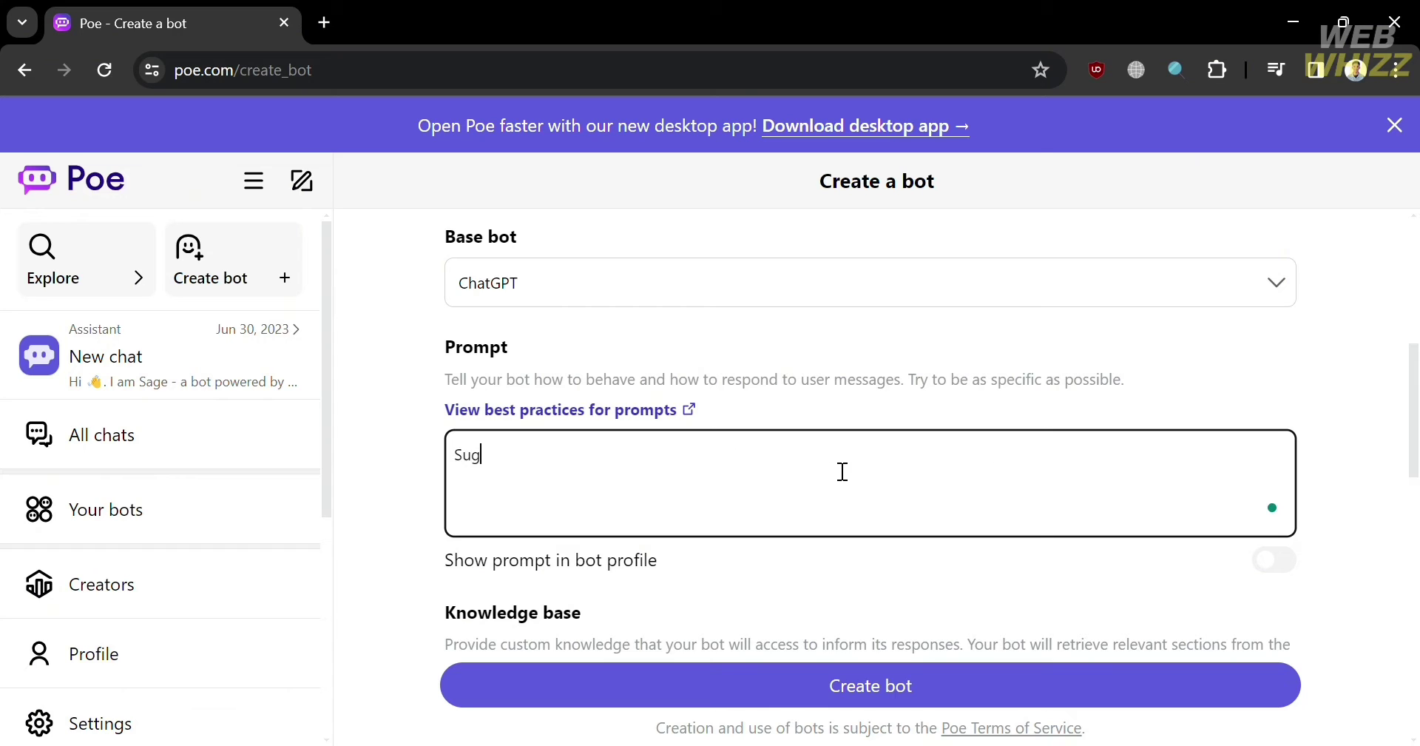
type("gest a mov")
type("ie or s")
type("e")
key("BackSpace")
key("BackSpace")
type("TV shows ")
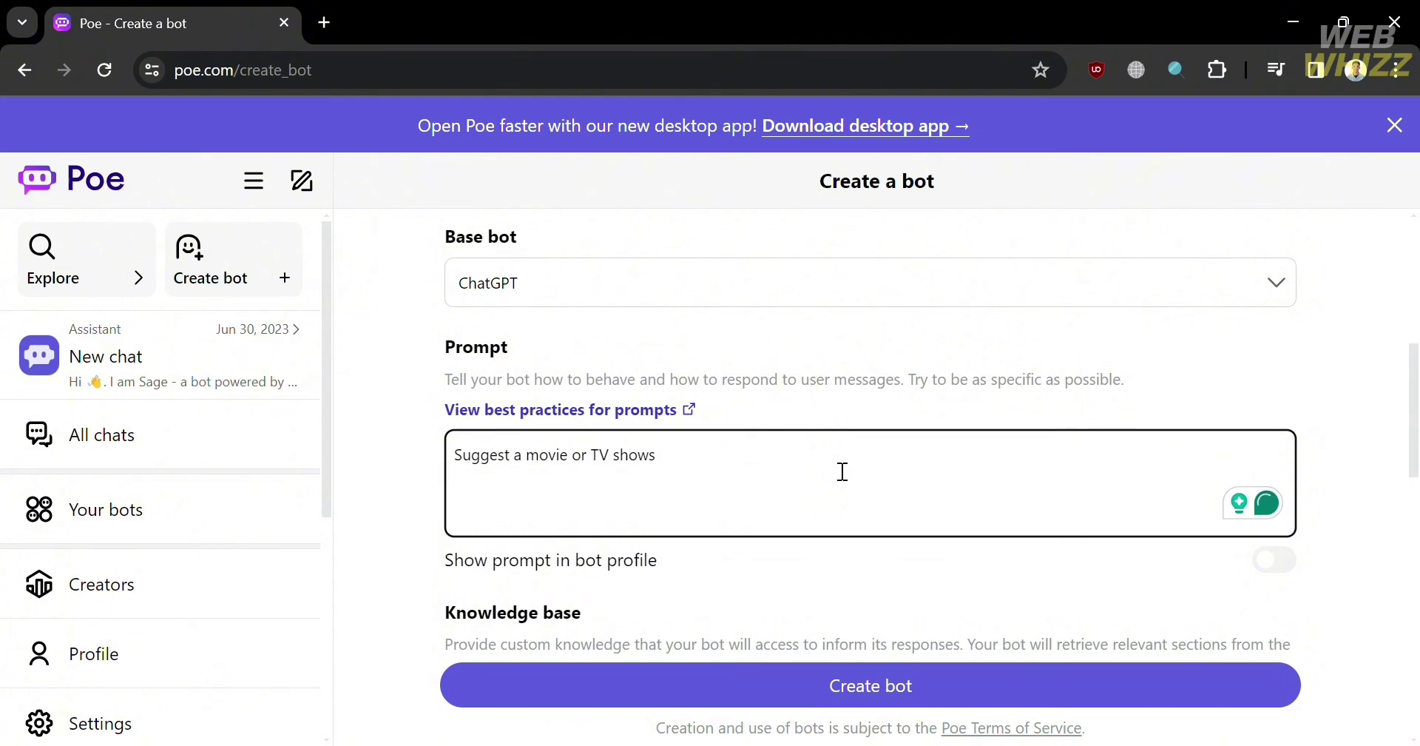
type("depend")
type("i")
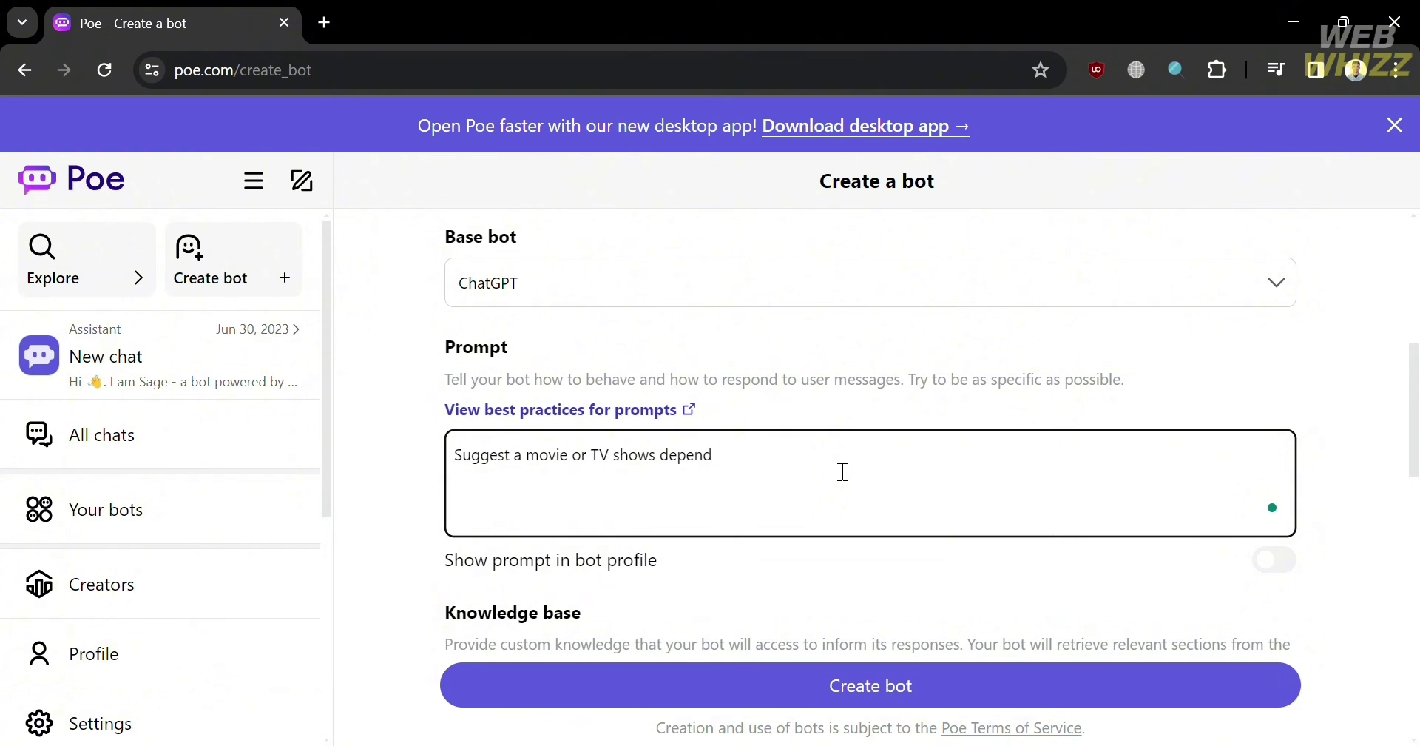
type("s on the ")
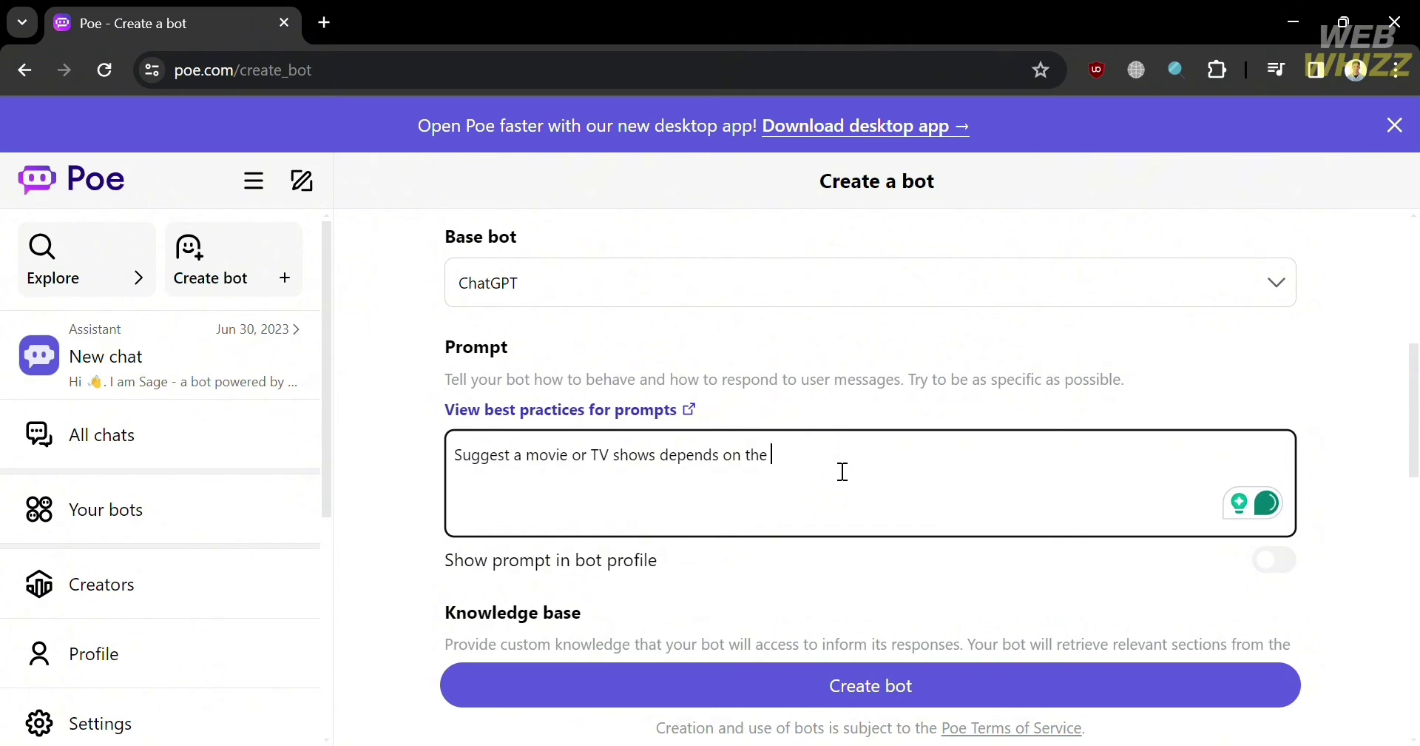
type("genre a")
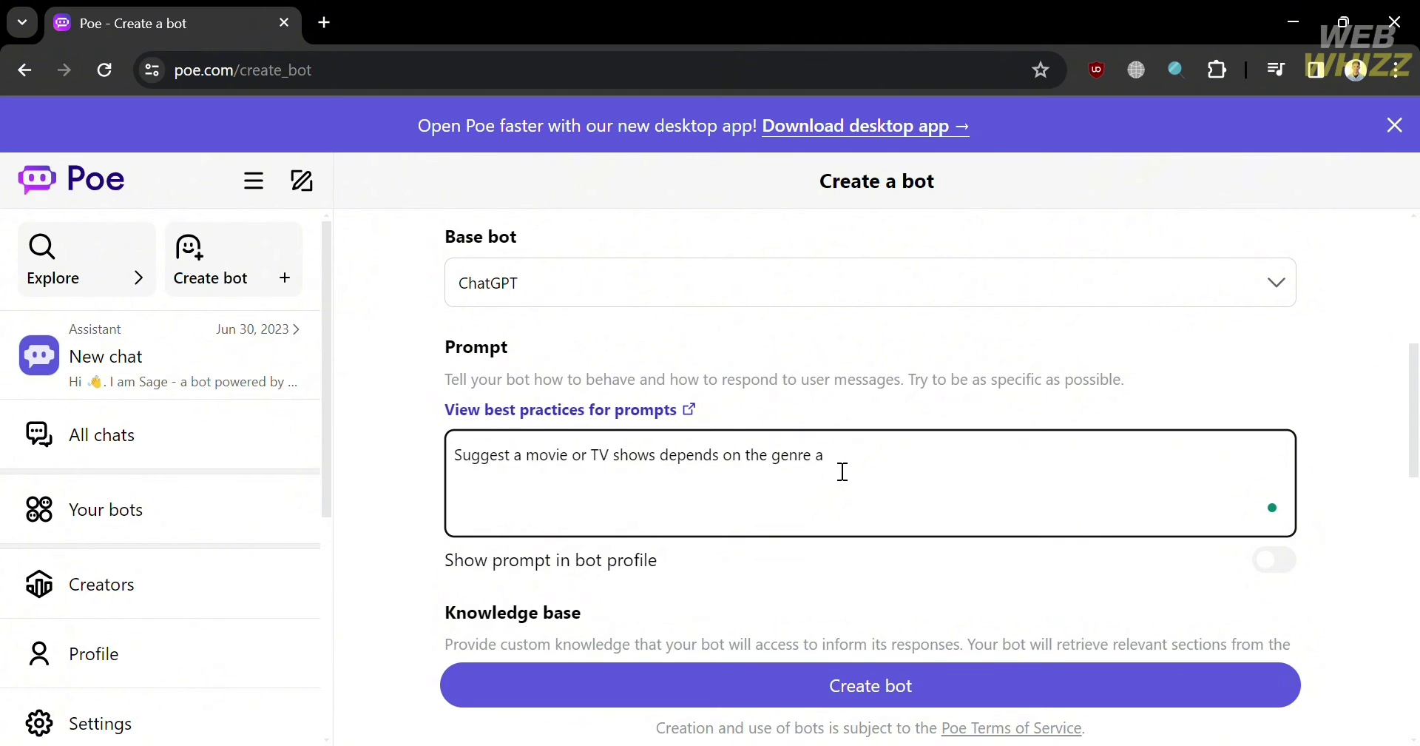
type("nd rate each movie out of ten. Input a short and precise description on the recommended movie or series. Act")
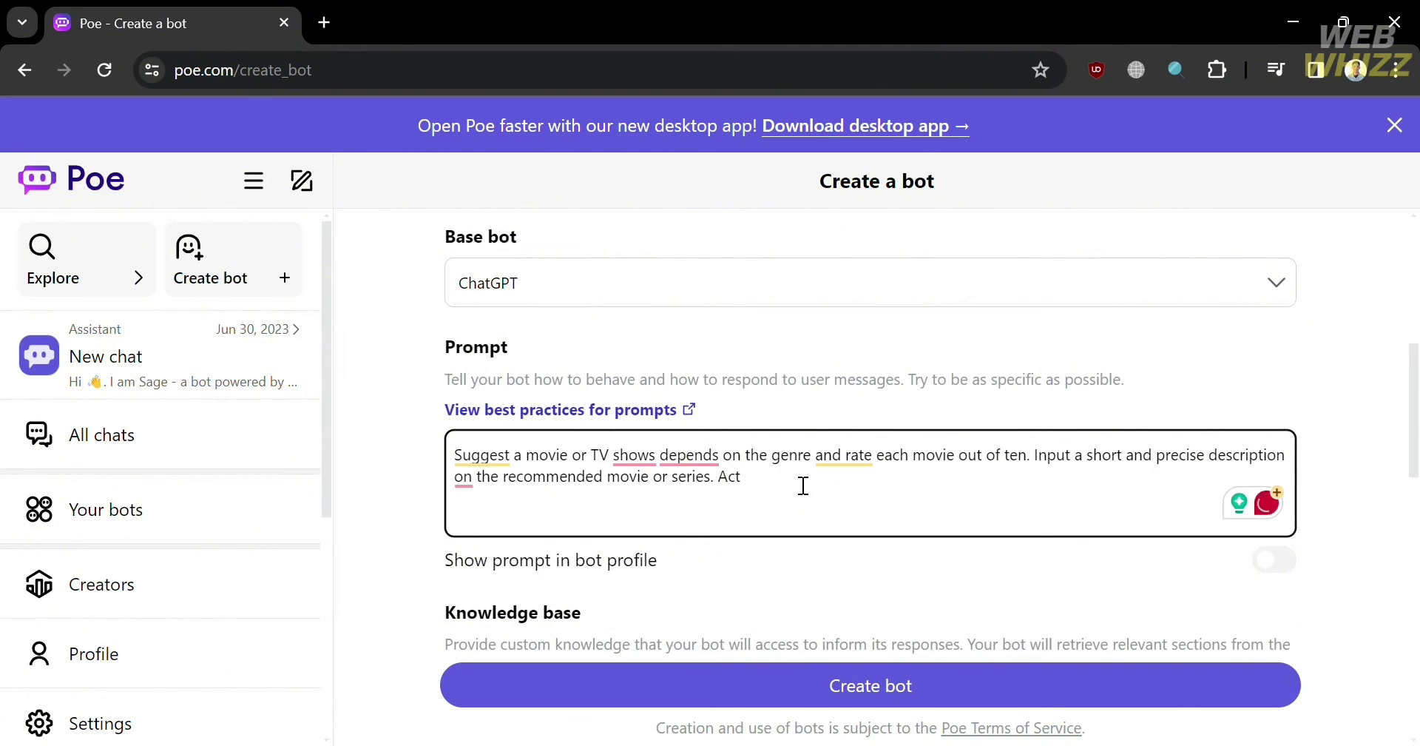
key("BackSpace")
key("BackSpace")
key("BackSpace")
scroll(755, 498, "down", 5)
scroll(760, 498, "up", 1)
scroll(761, 498, "up", 3)
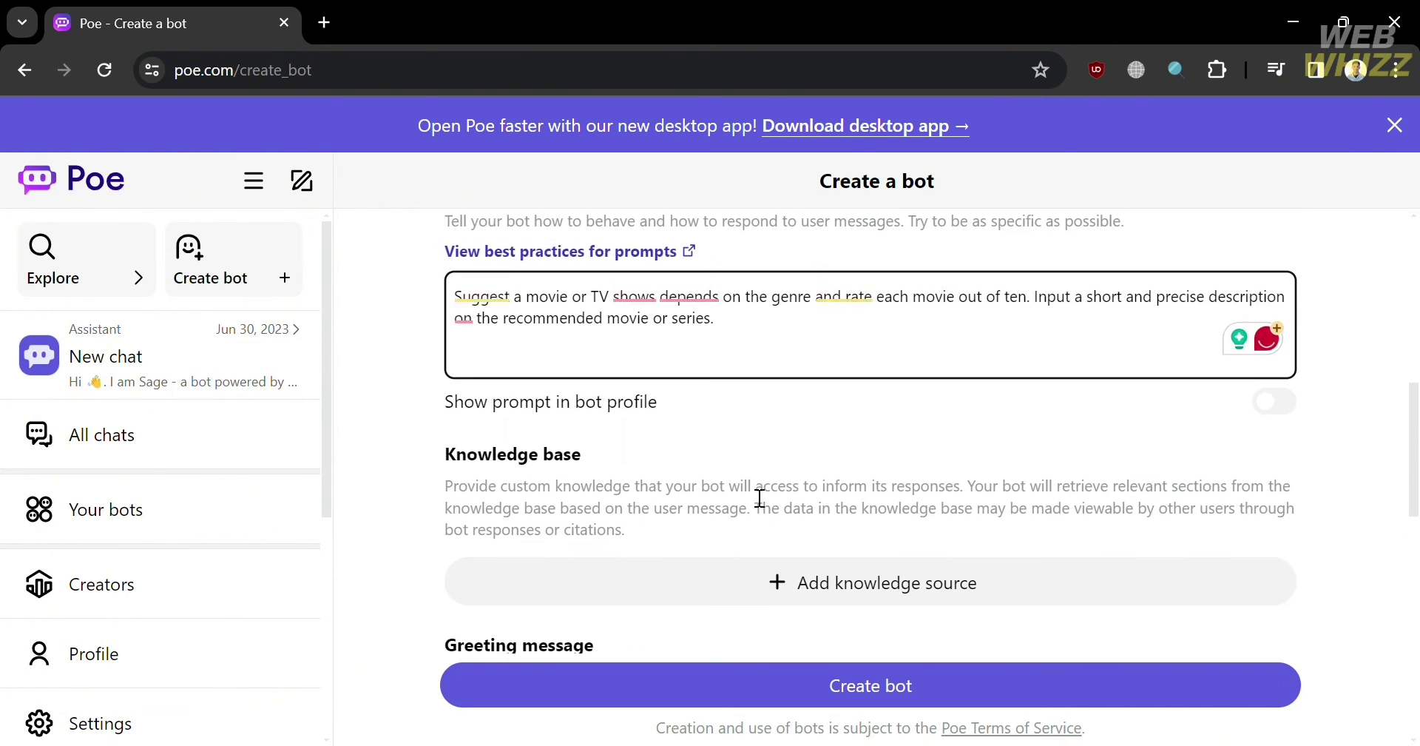
scroll(760, 498, "down", 1)
scroll(753, 495, "up", 1)
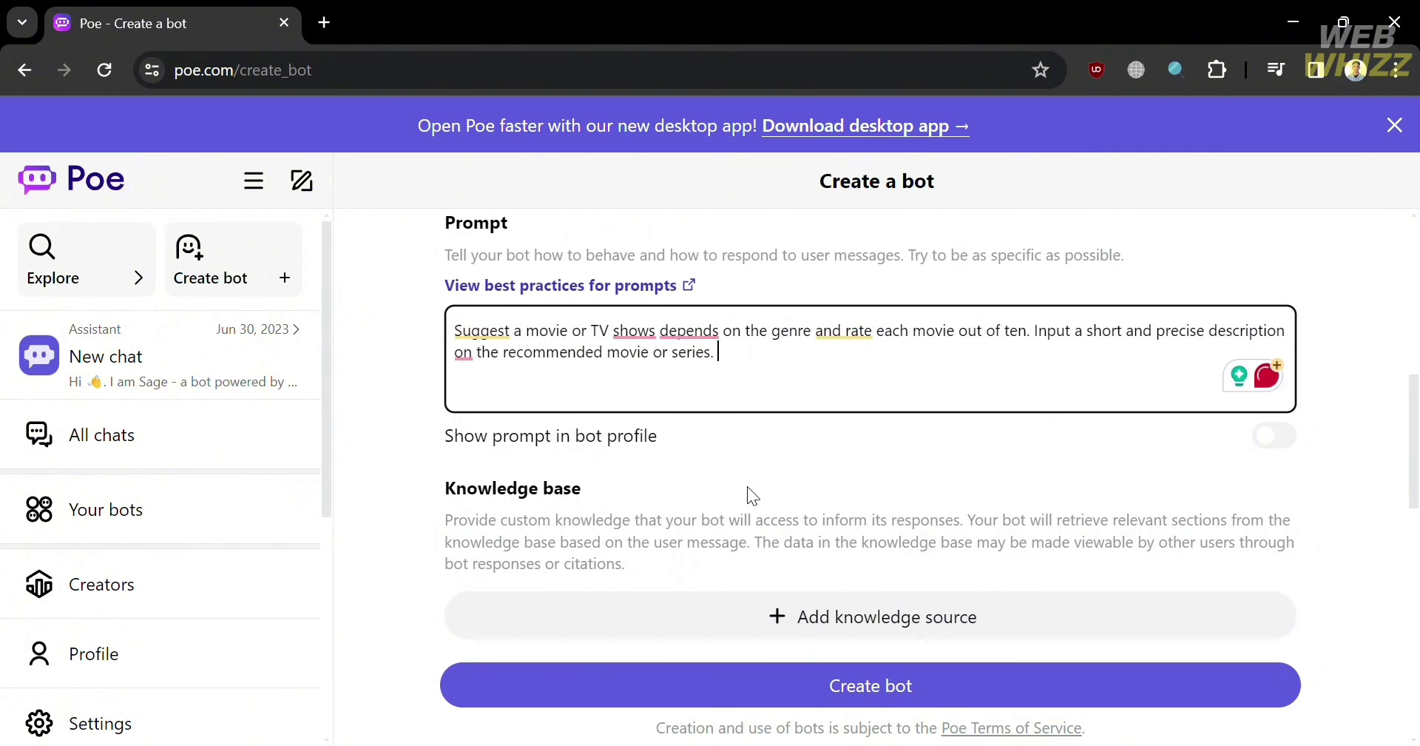
scroll(753, 495, "down", 3)
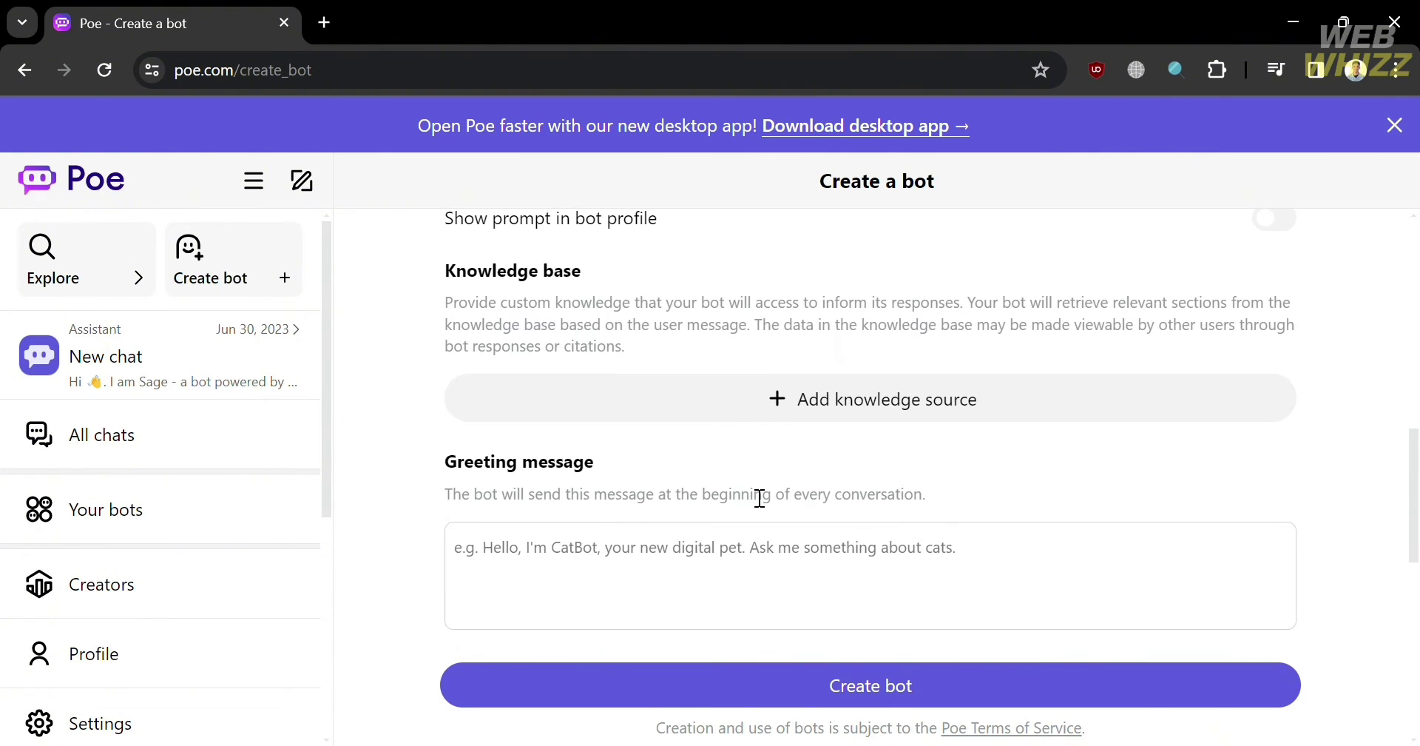
left_click(734, 401)
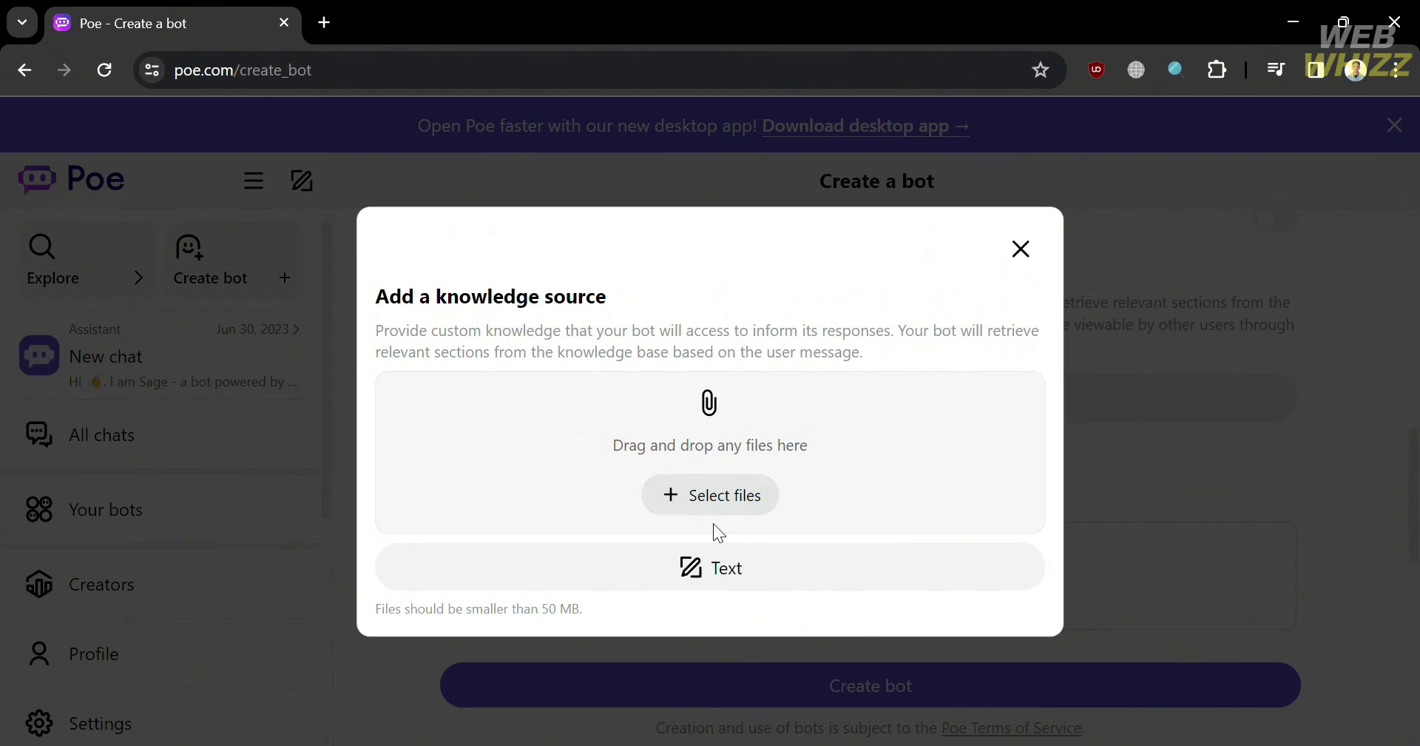
left_click(1021, 249)
scroll(901, 552, "down", 3)
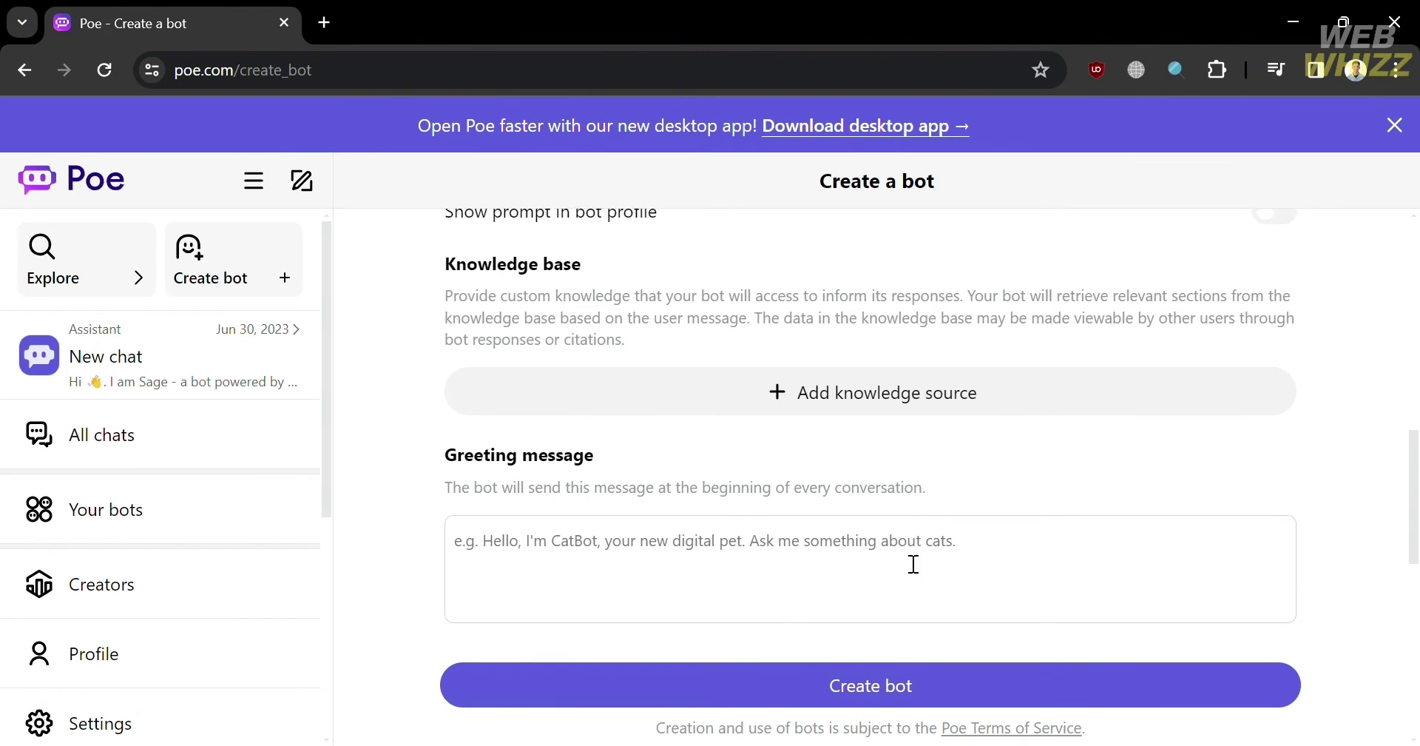
scroll(901, 552, "up", 2)
Enter the greeting 'Hello, I'm your movie finder tell me what movie/series you're looking for...'.
left_click(914, 563)
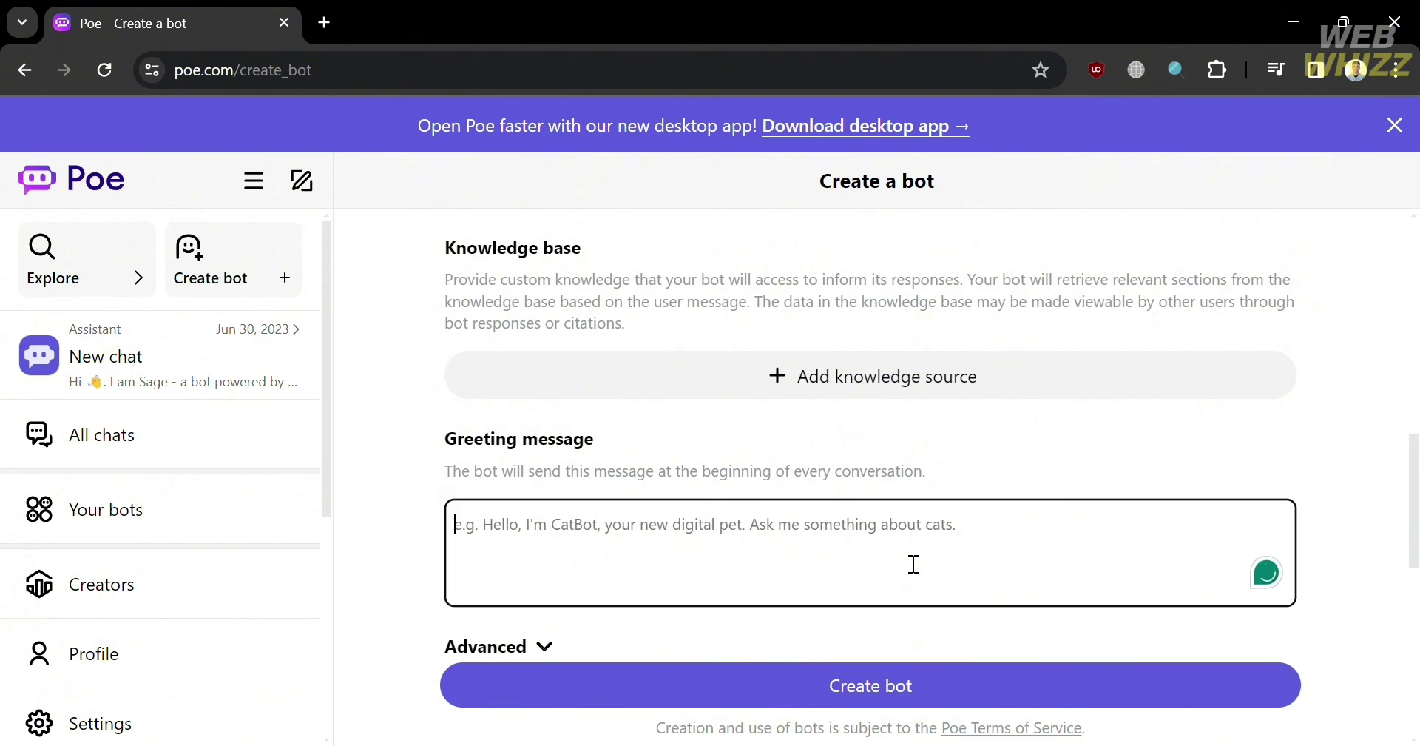
type("Hel")
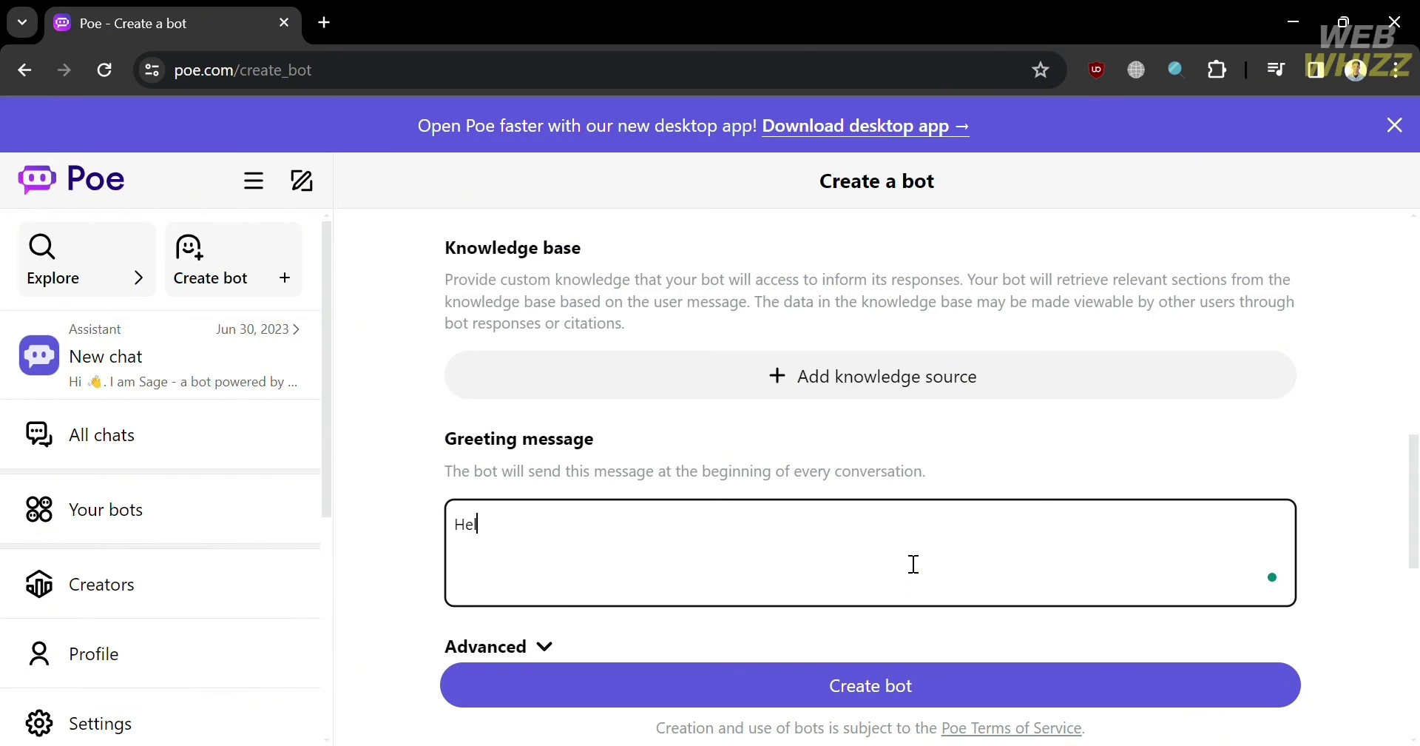
type("lo, I'm yo")
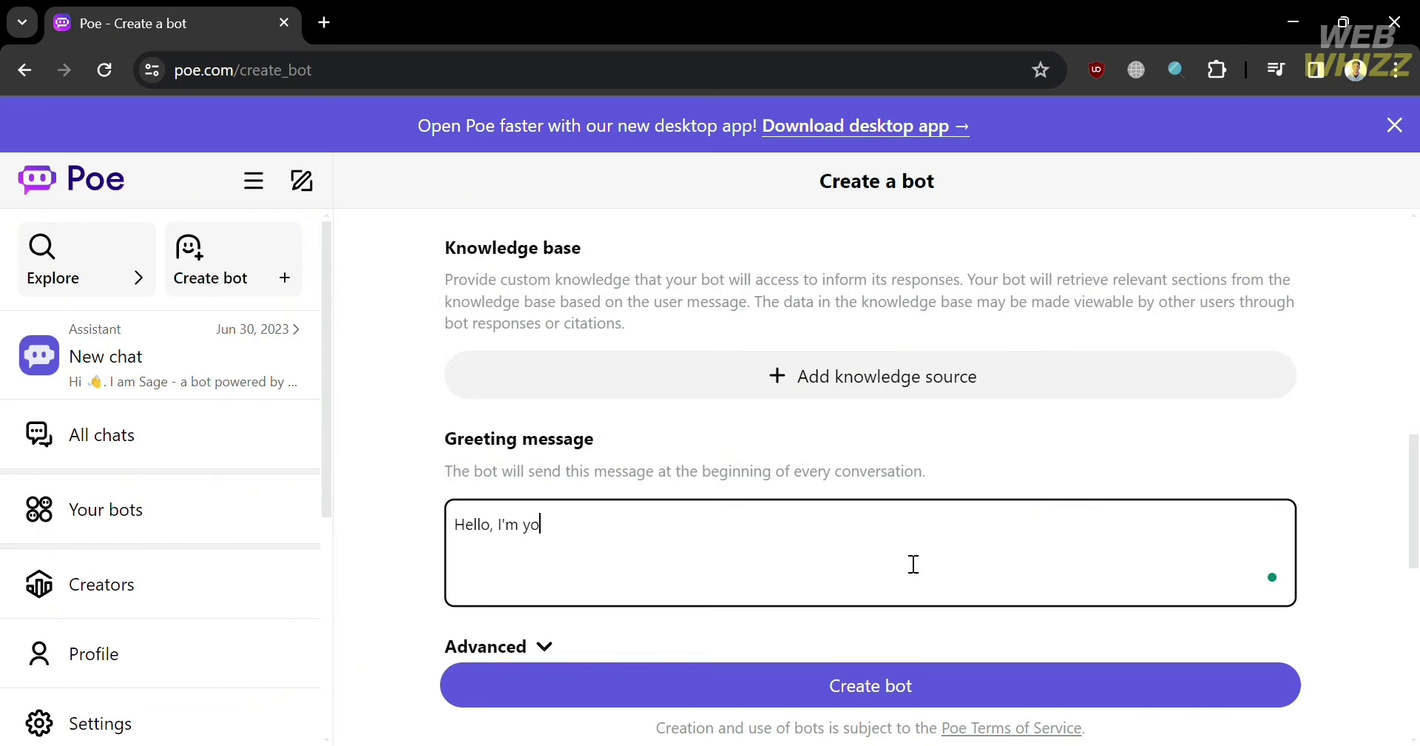
key("BackSpace")
type("our movie")
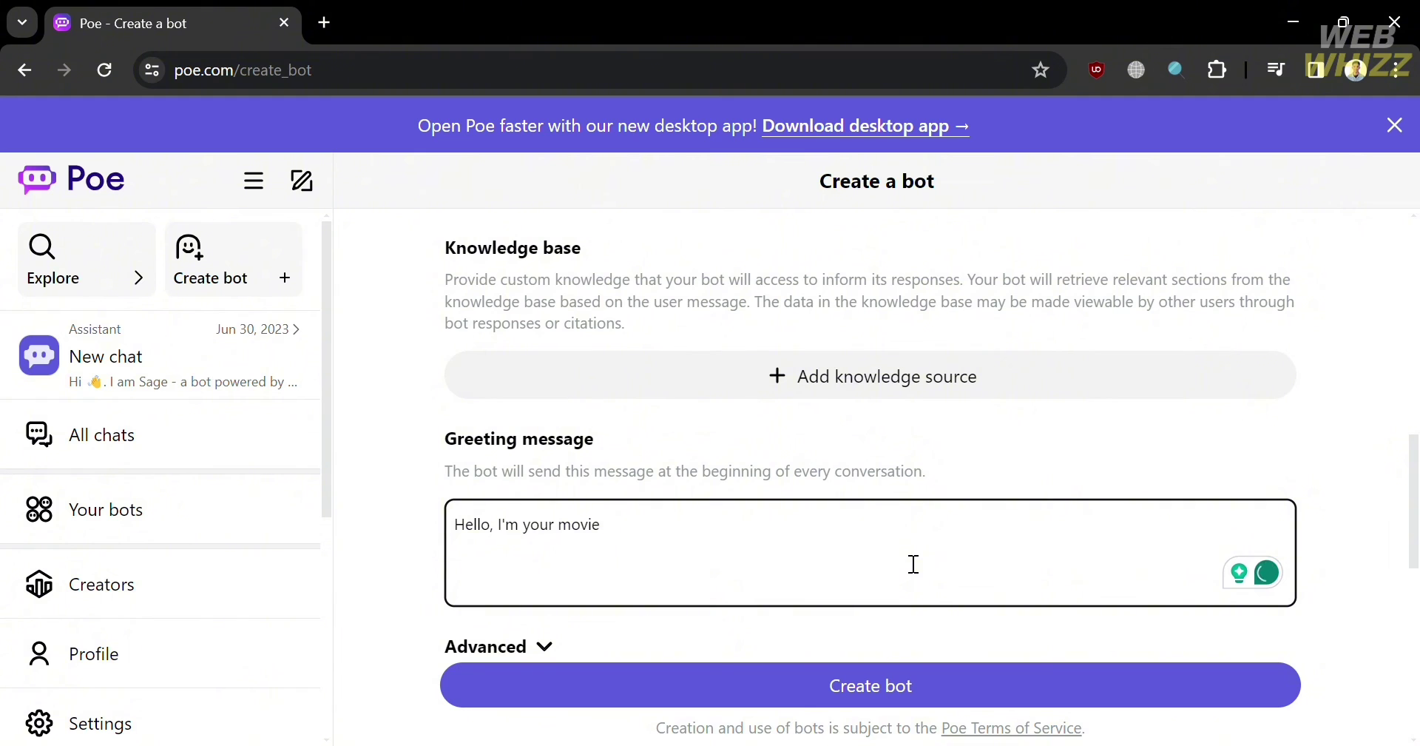
type(" finder ")
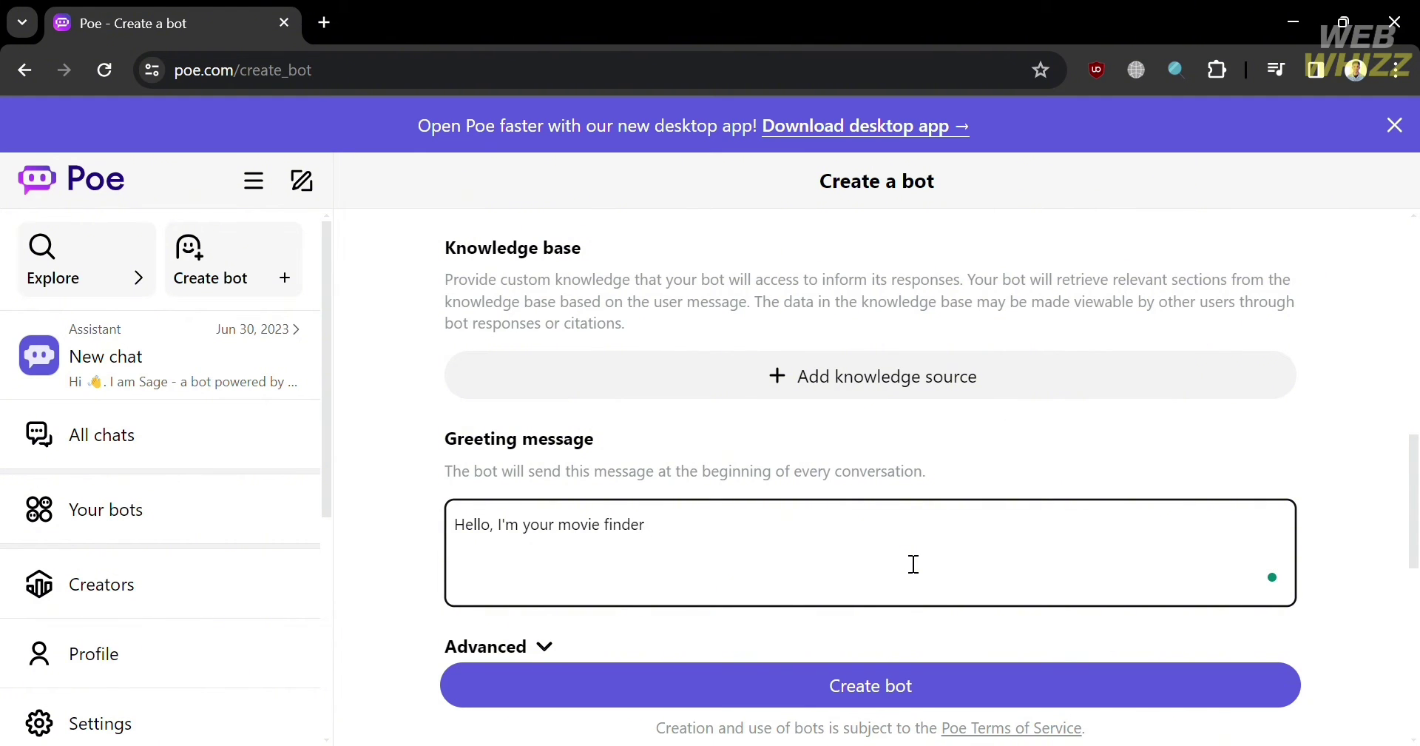
type("tell me what movie")
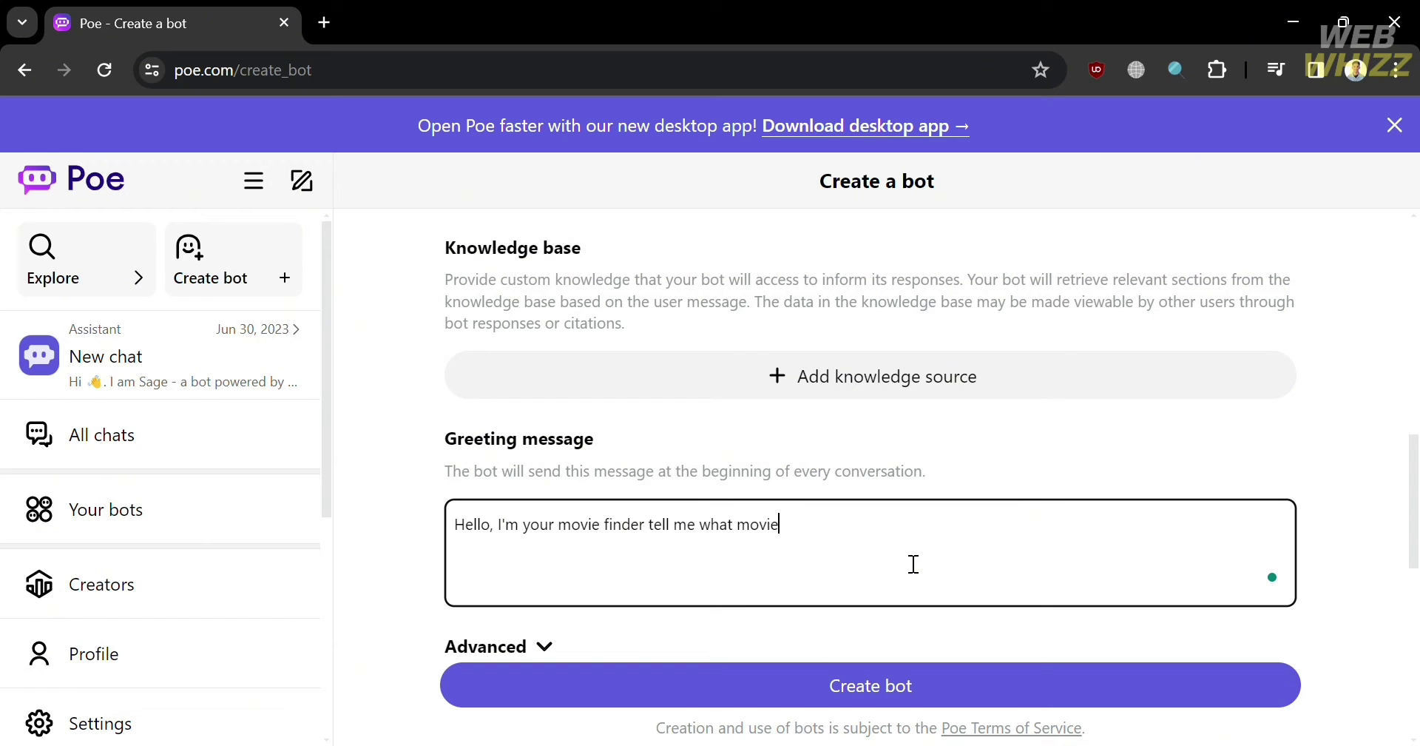
type(" yo")
key("BackSpace")
key("BackSpace")
key("BackSpace")
type("/s")
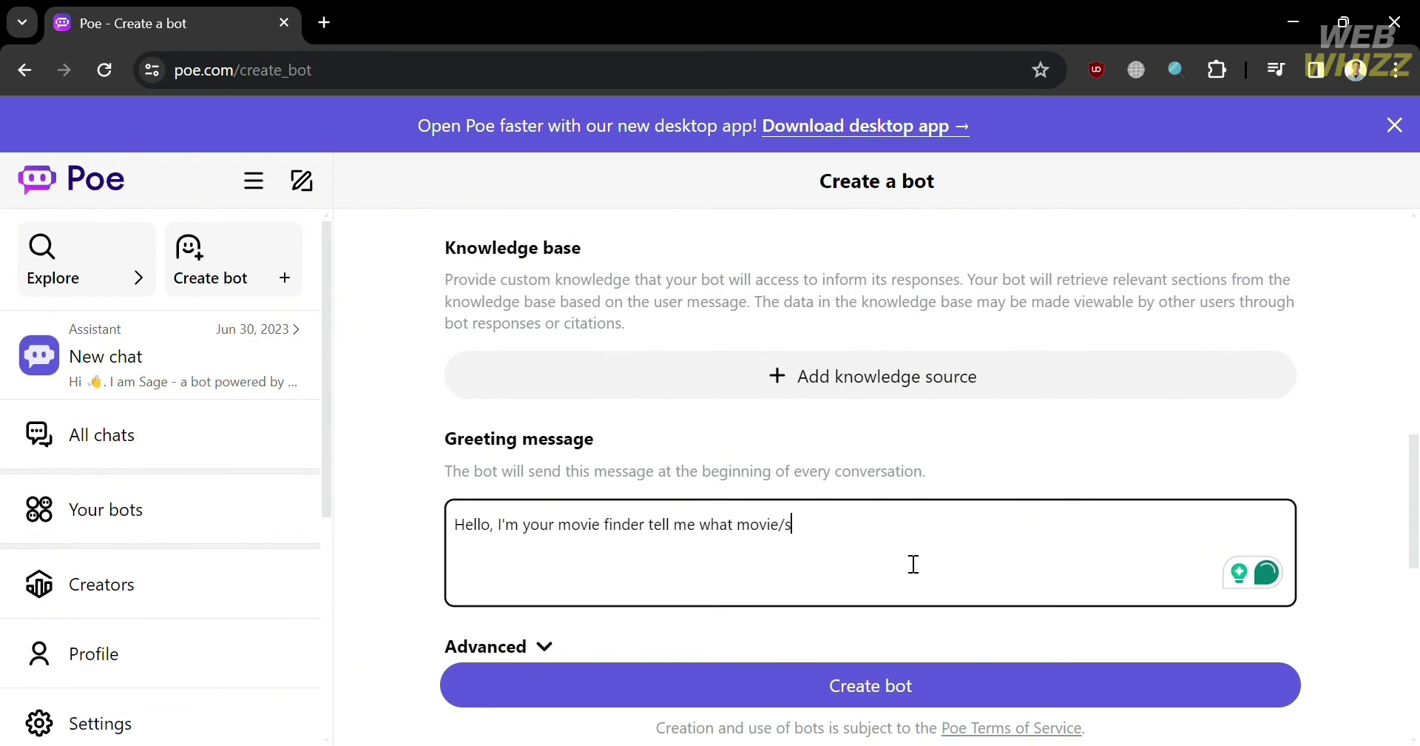
type("eries you")
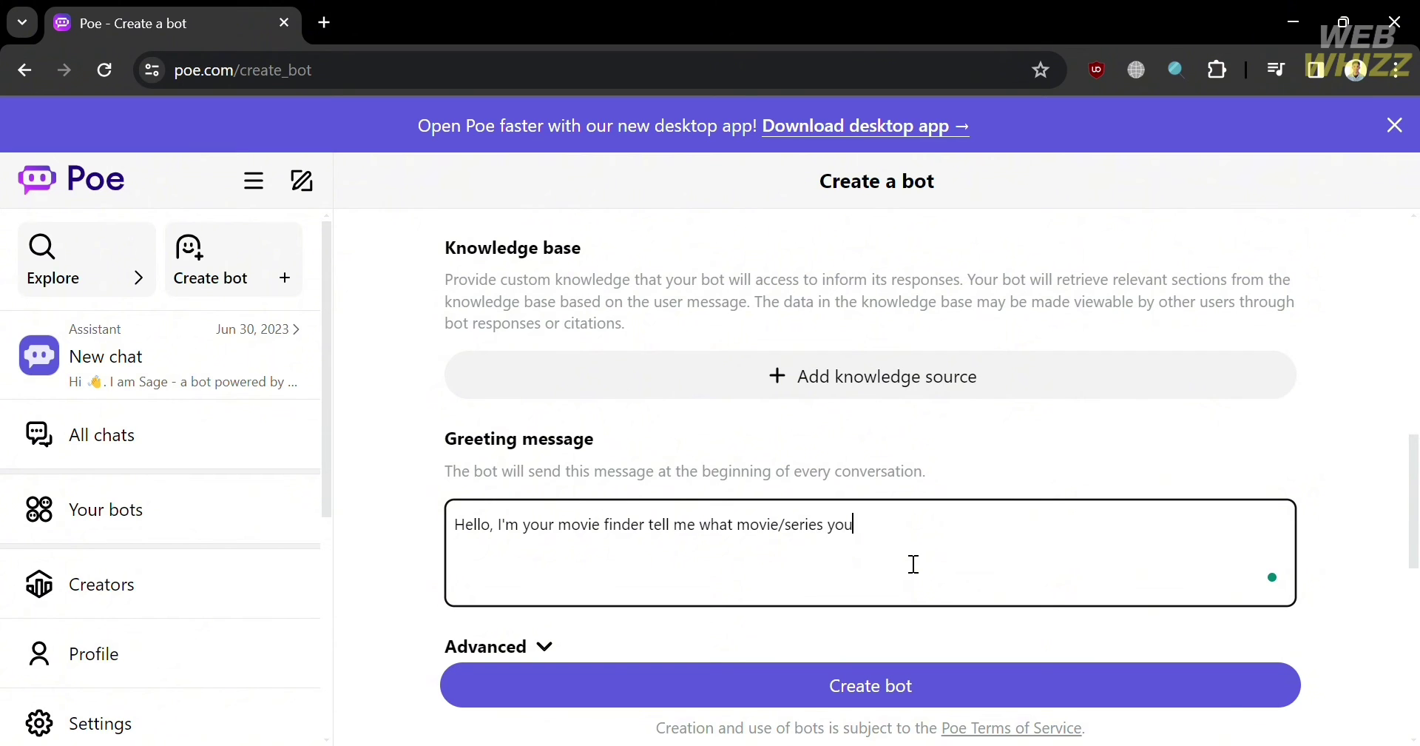
type("'re looking for?")
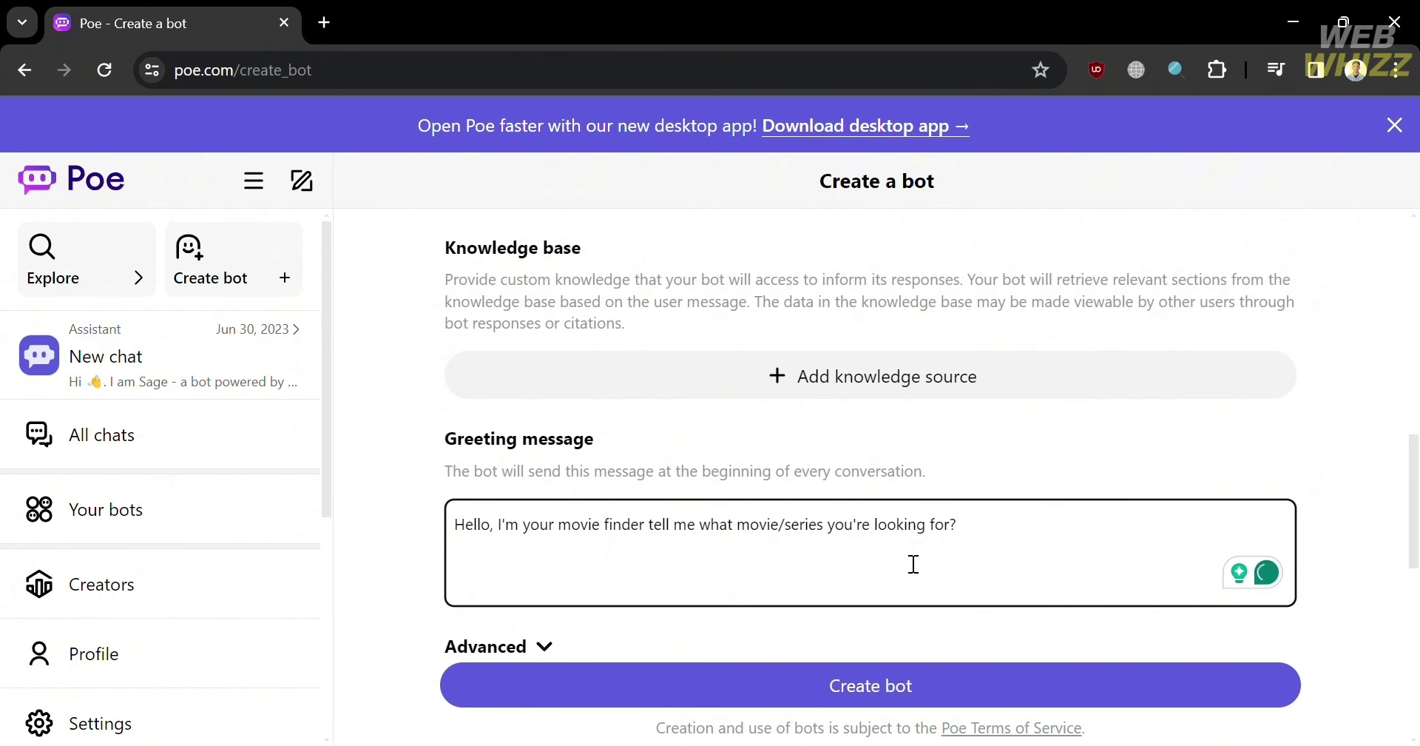
key("BackSpace")
type("...")
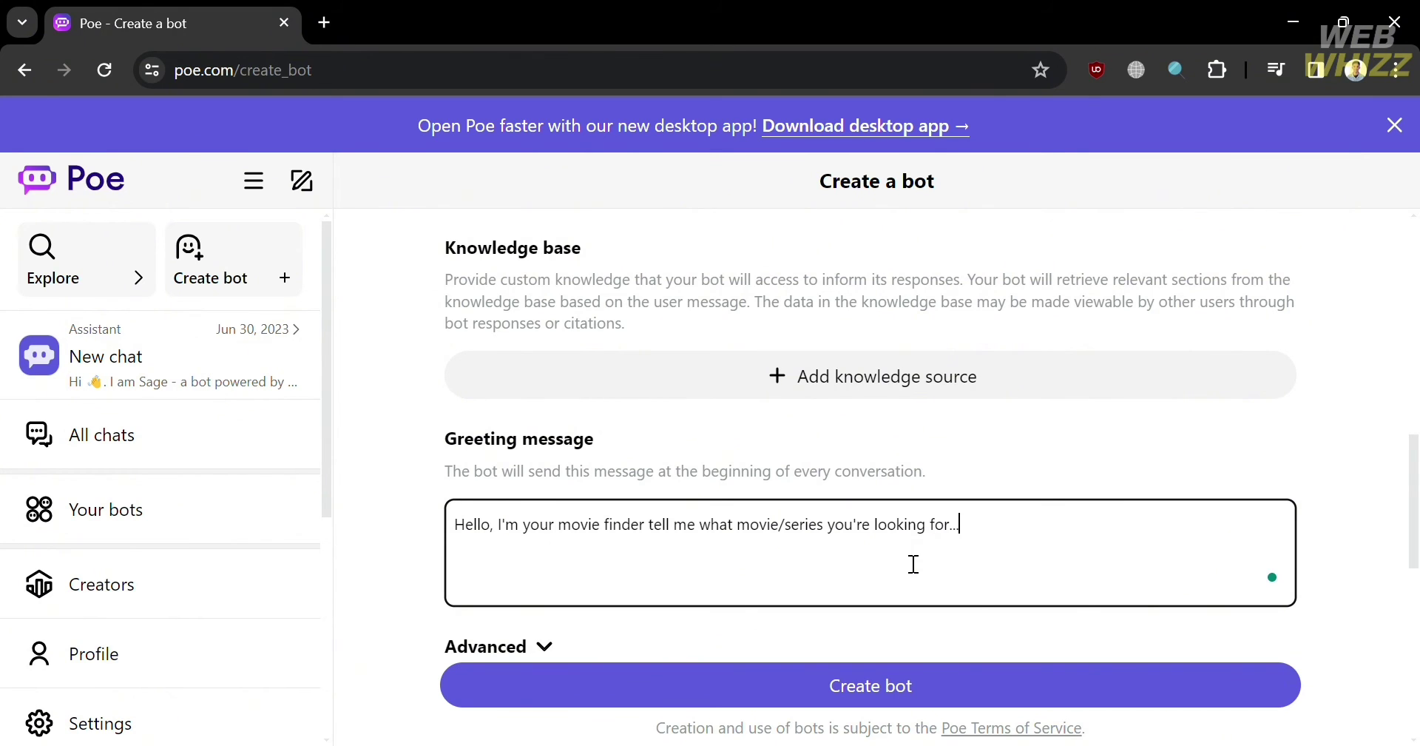
scroll(914, 563, "down", 4)
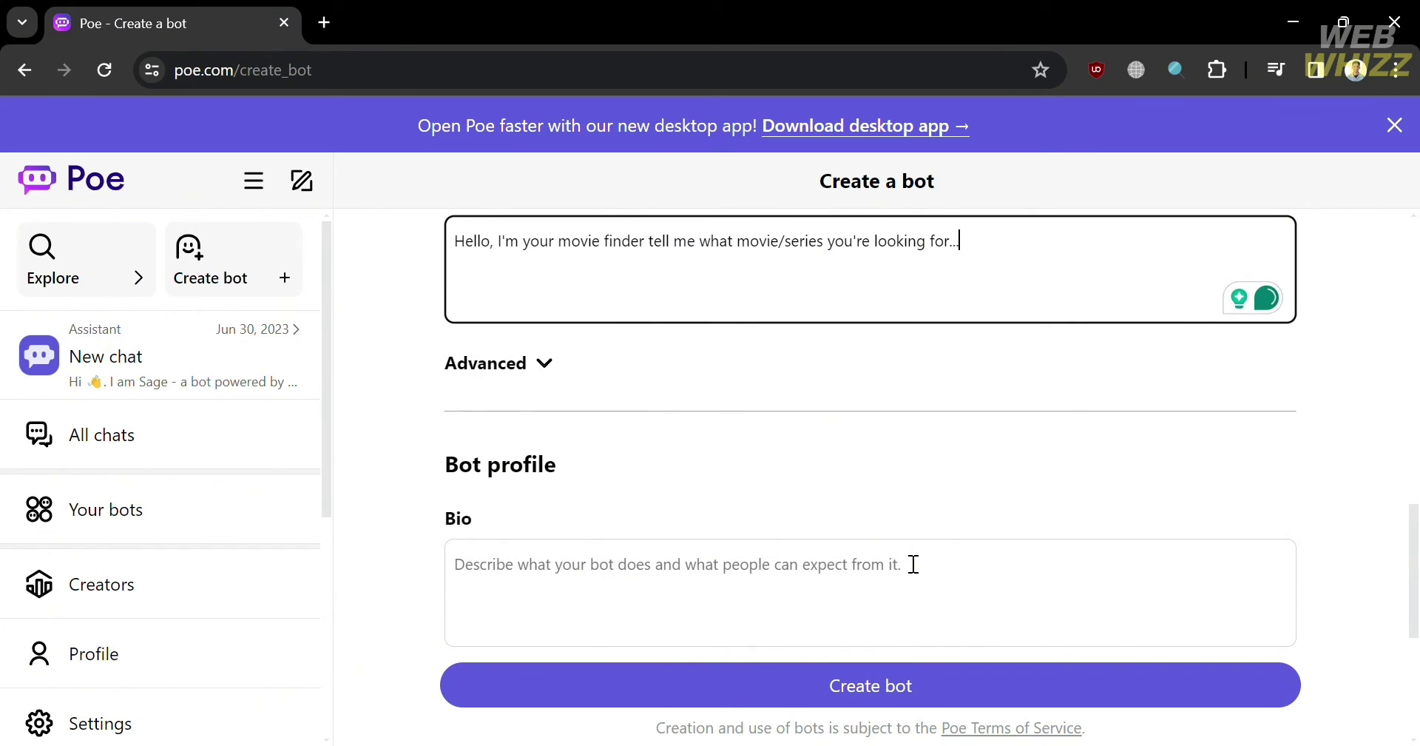
scroll(914, 564, "down", 3)
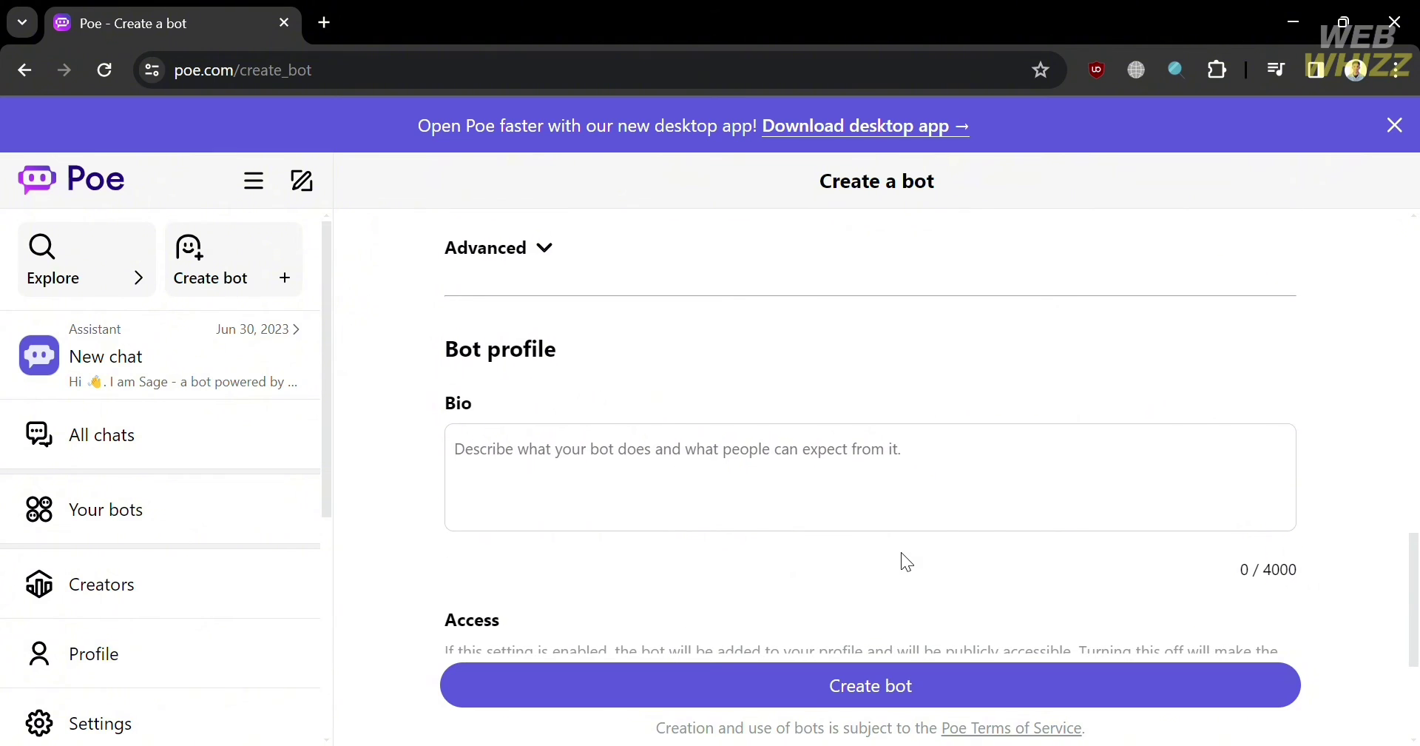
Enter the bio 'A bot that find and recommend movie/series' and review the Access section.
left_click(831, 467)
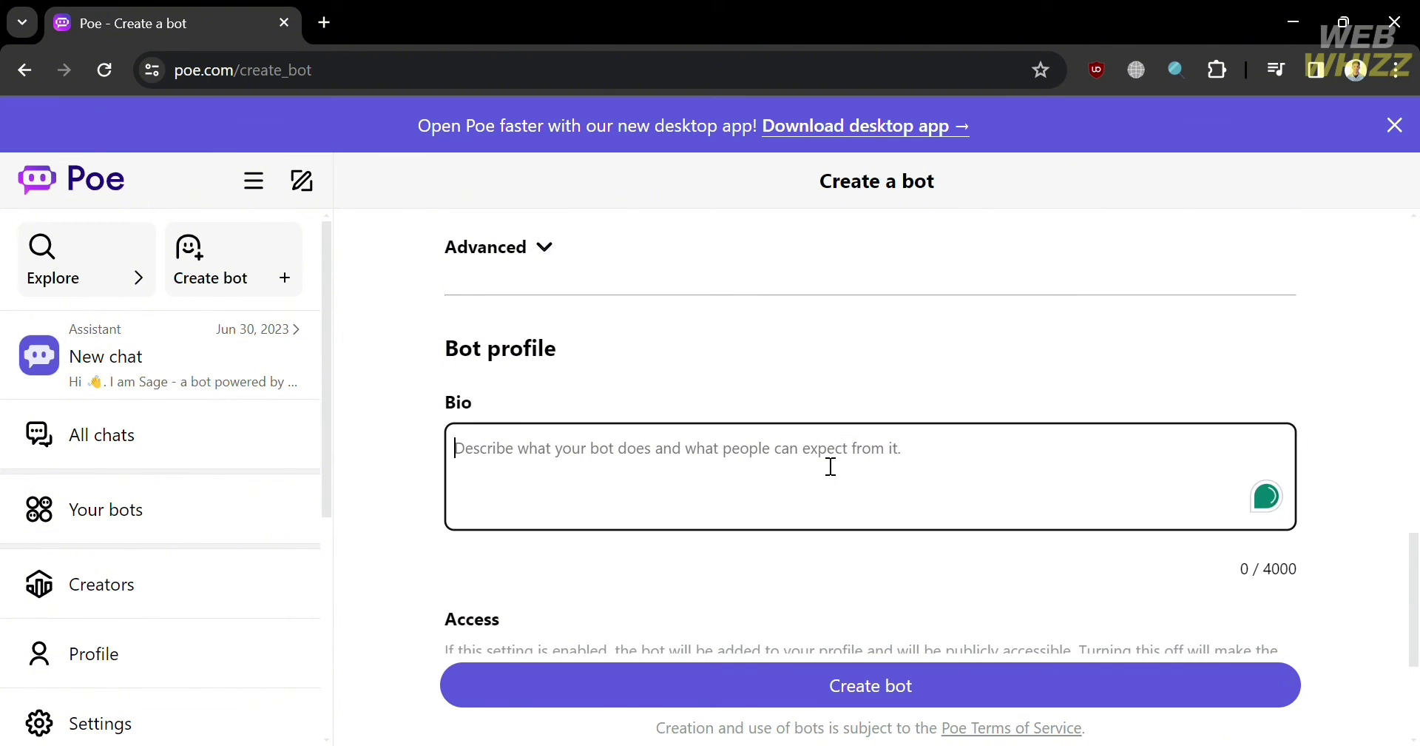
type("A bot")
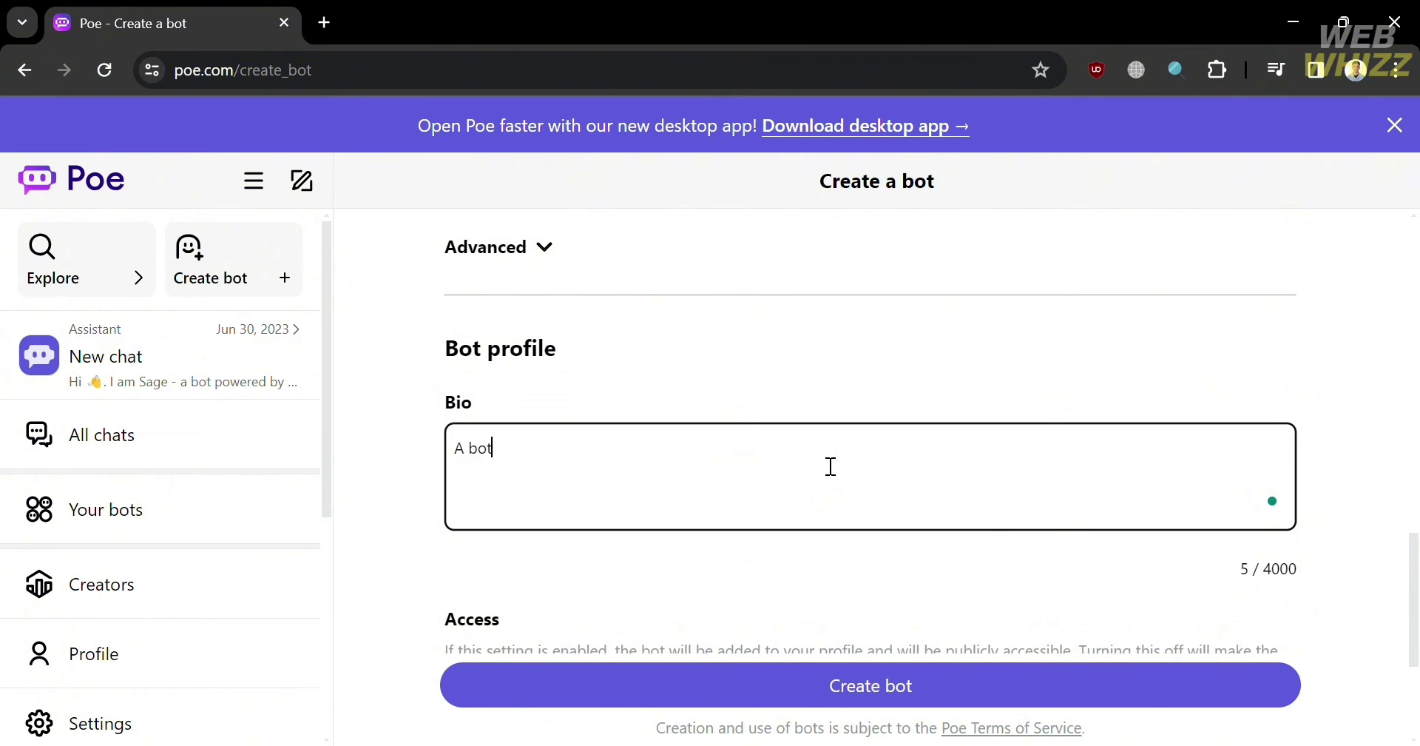
type(" that find and rec")
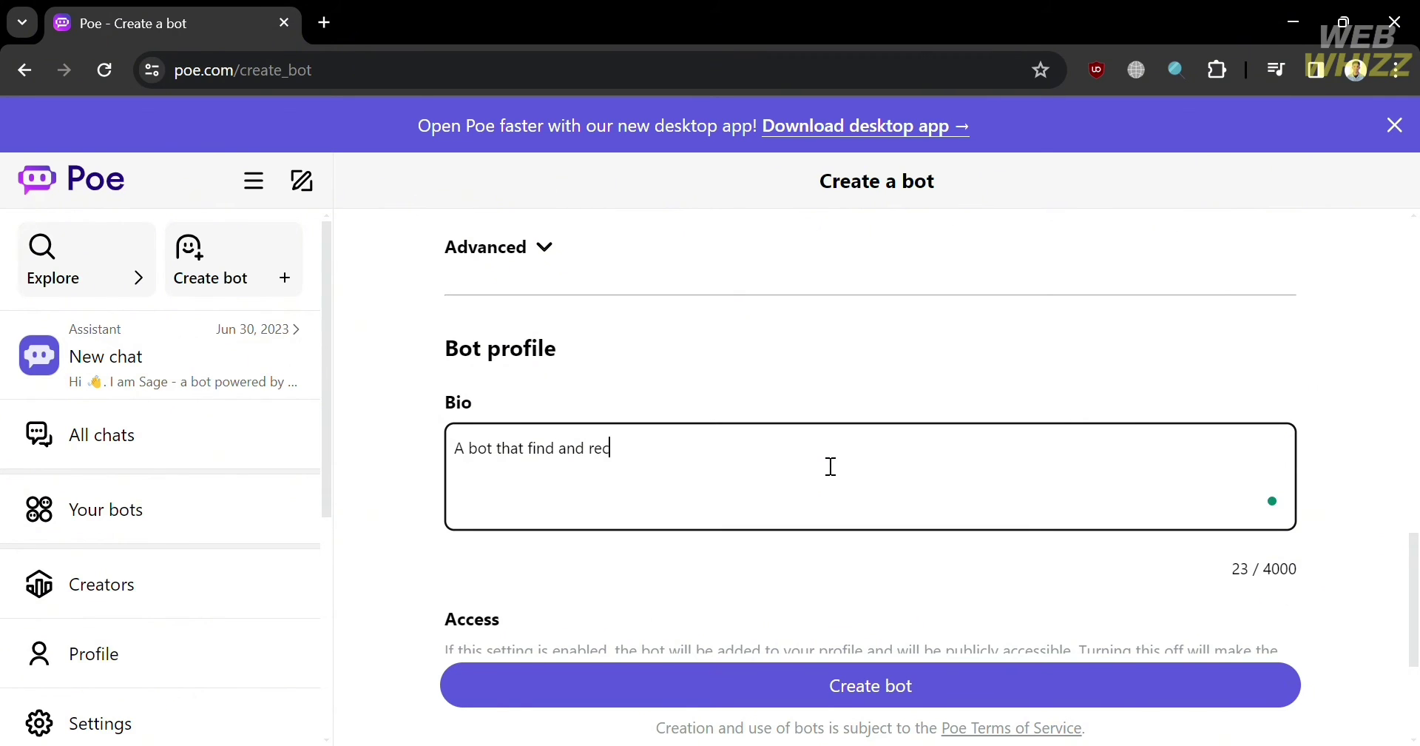
type("ommend movie")
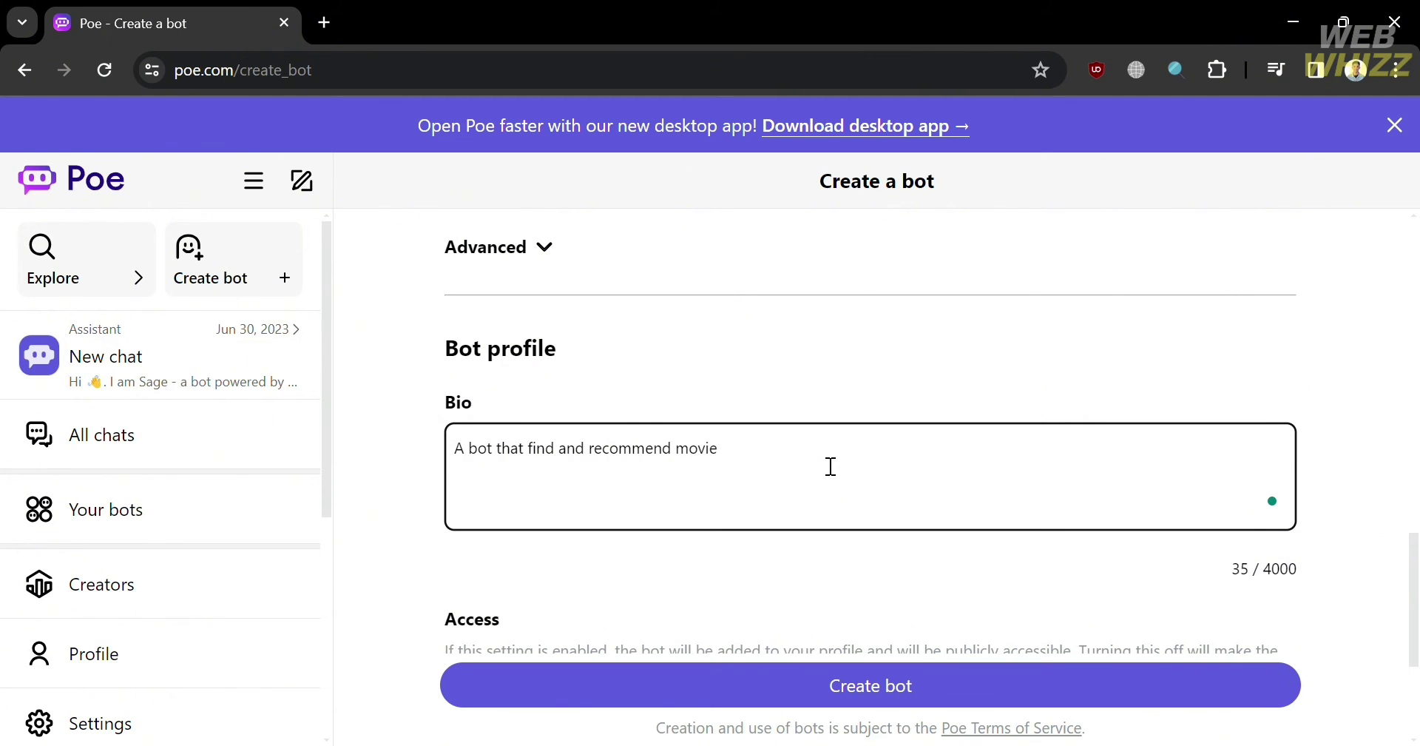
type("/series")
scroll(831, 466, "down", 4)
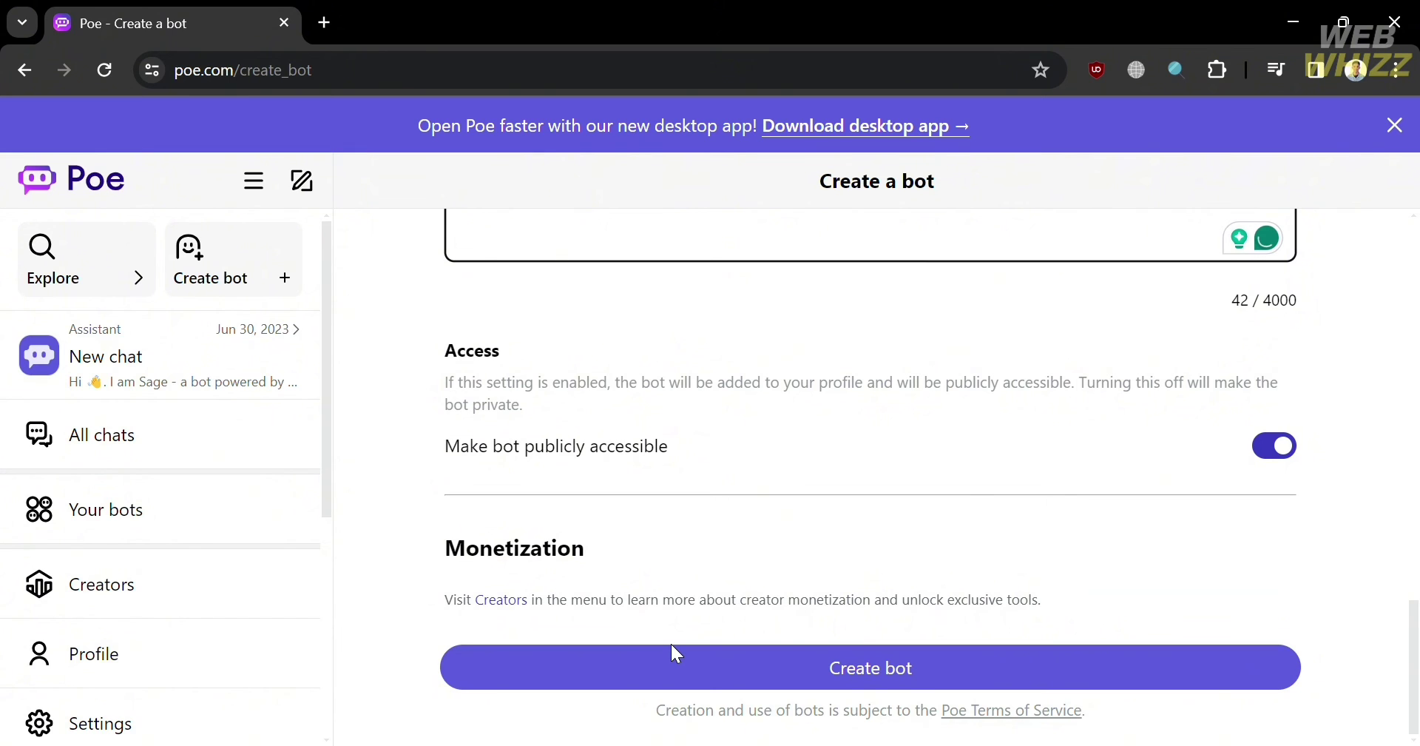
Try creating the bot without a profile picture, which fails on an unavailable handle.
left_click(873, 670)
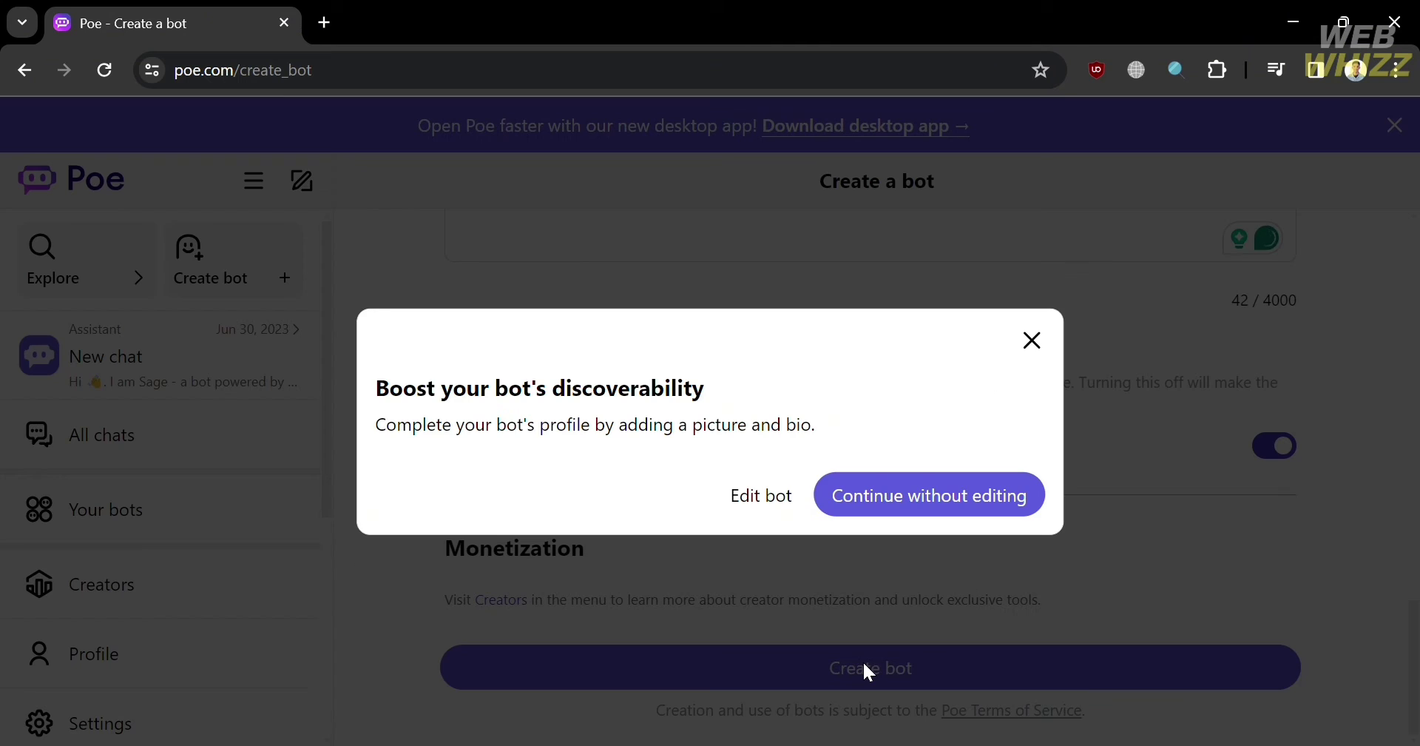
left_click(899, 518)
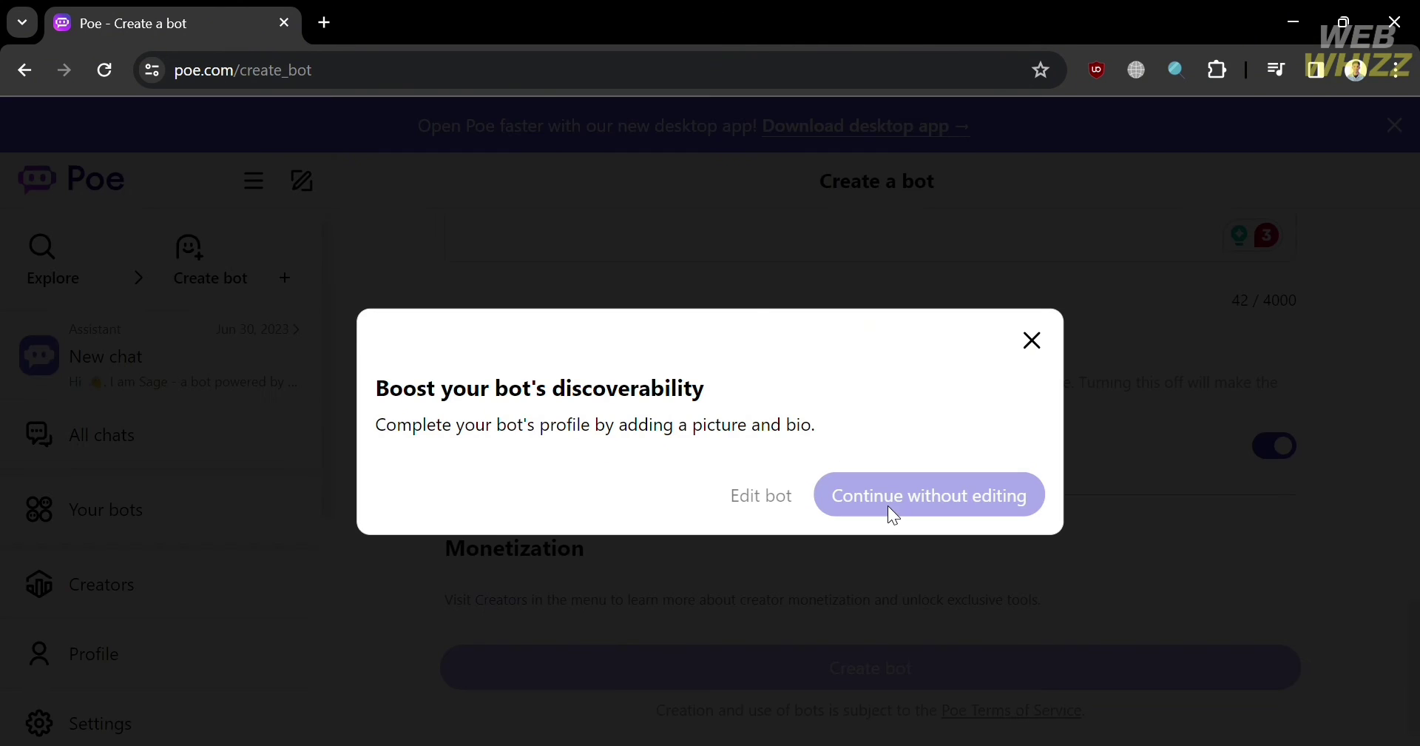
scroll(898, 514, "up", 5)
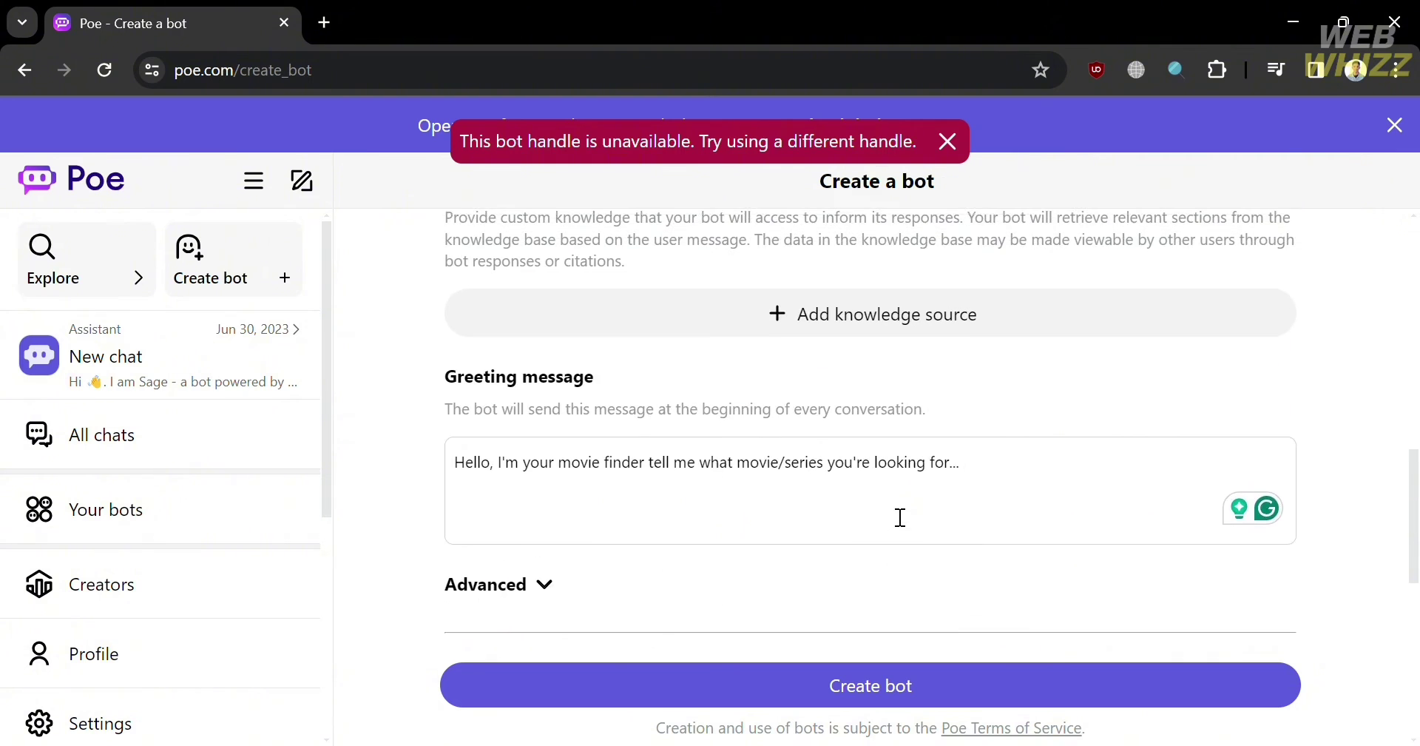
scroll(891, 511, "down", 5)
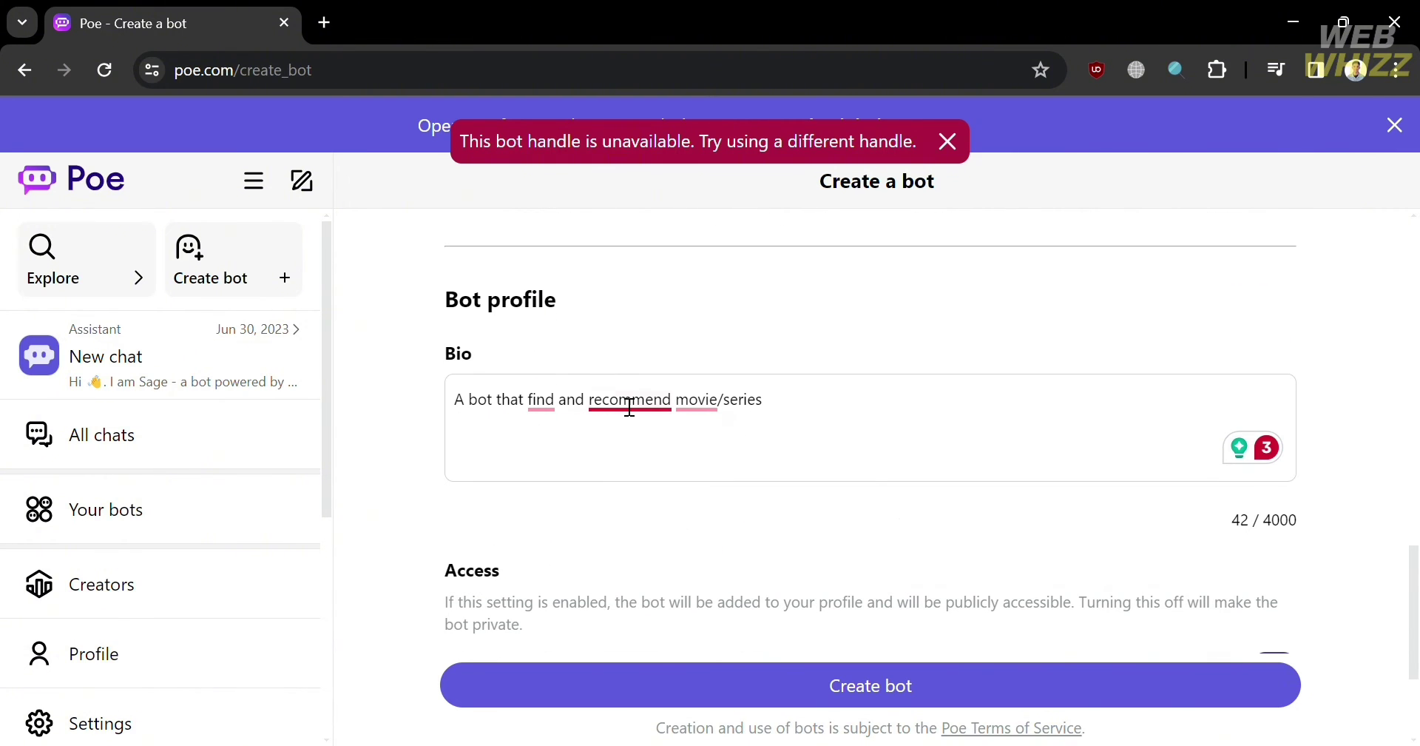
Apply Grammarly fixes so the bio reads 'A bot that finds and recommends movies/series'.
mouse_move(631, 411)
left_click(665, 467)
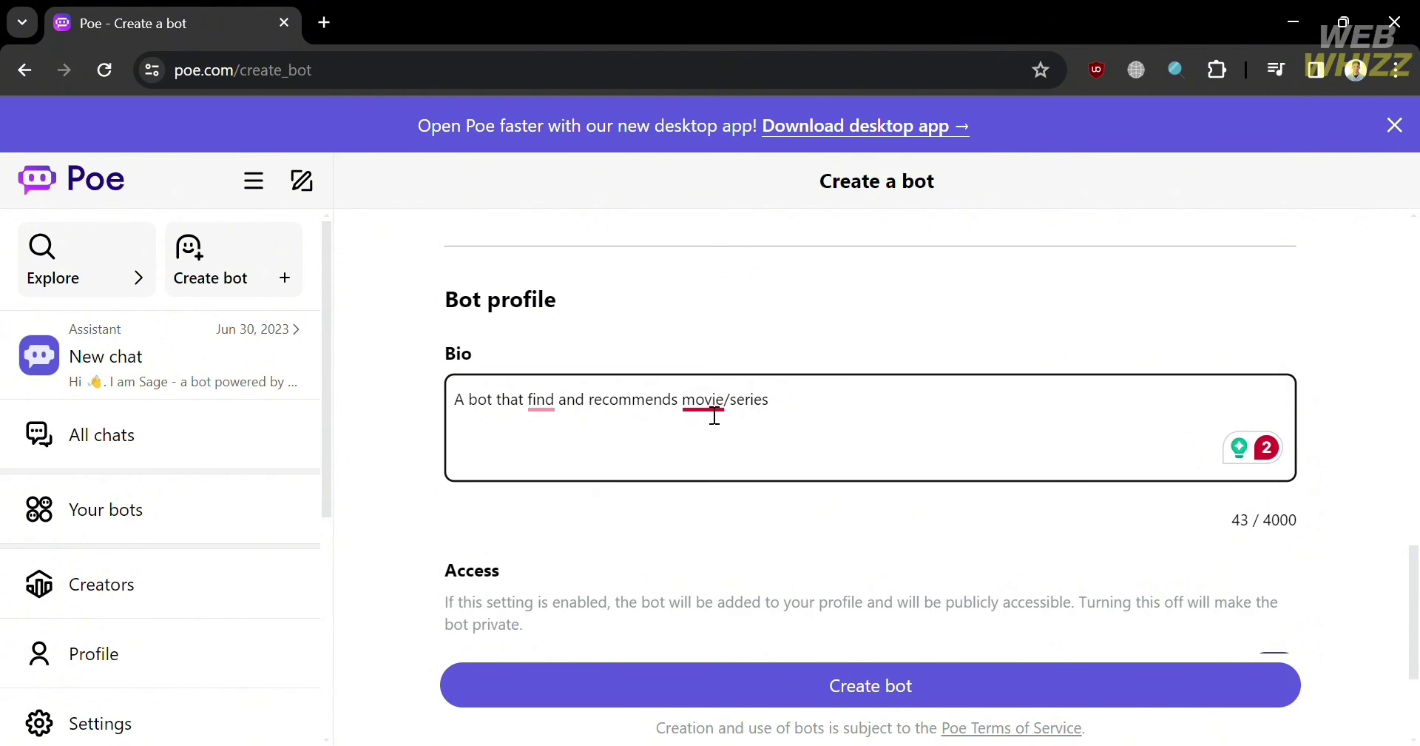
mouse_move(713, 411)
left_click(751, 462)
mouse_move(551, 409)
left_click(589, 461)
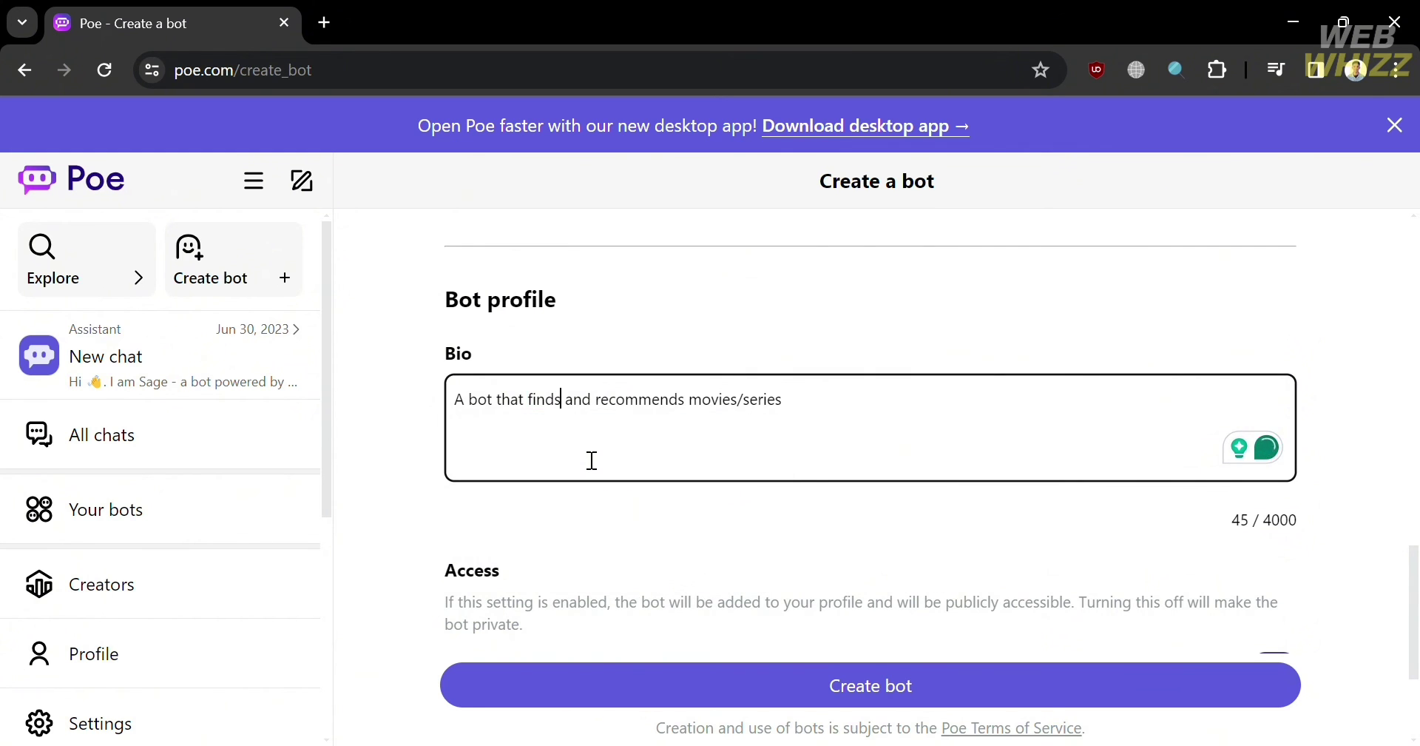
scroll(590, 460, "down", 15)
scroll(591, 460, "up", 3)
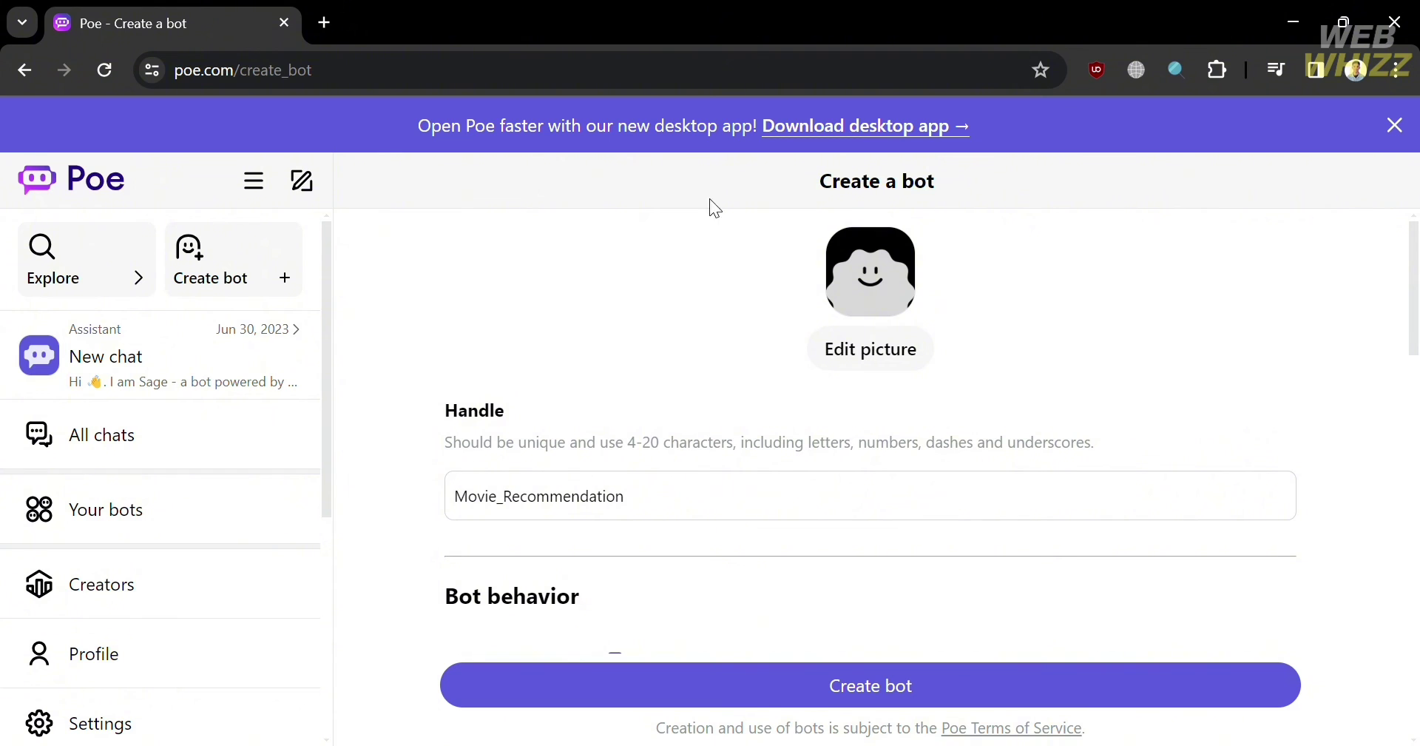
Retry creating the bot and switch its behavior between Use server and Use prompt.
left_click(766, 706)
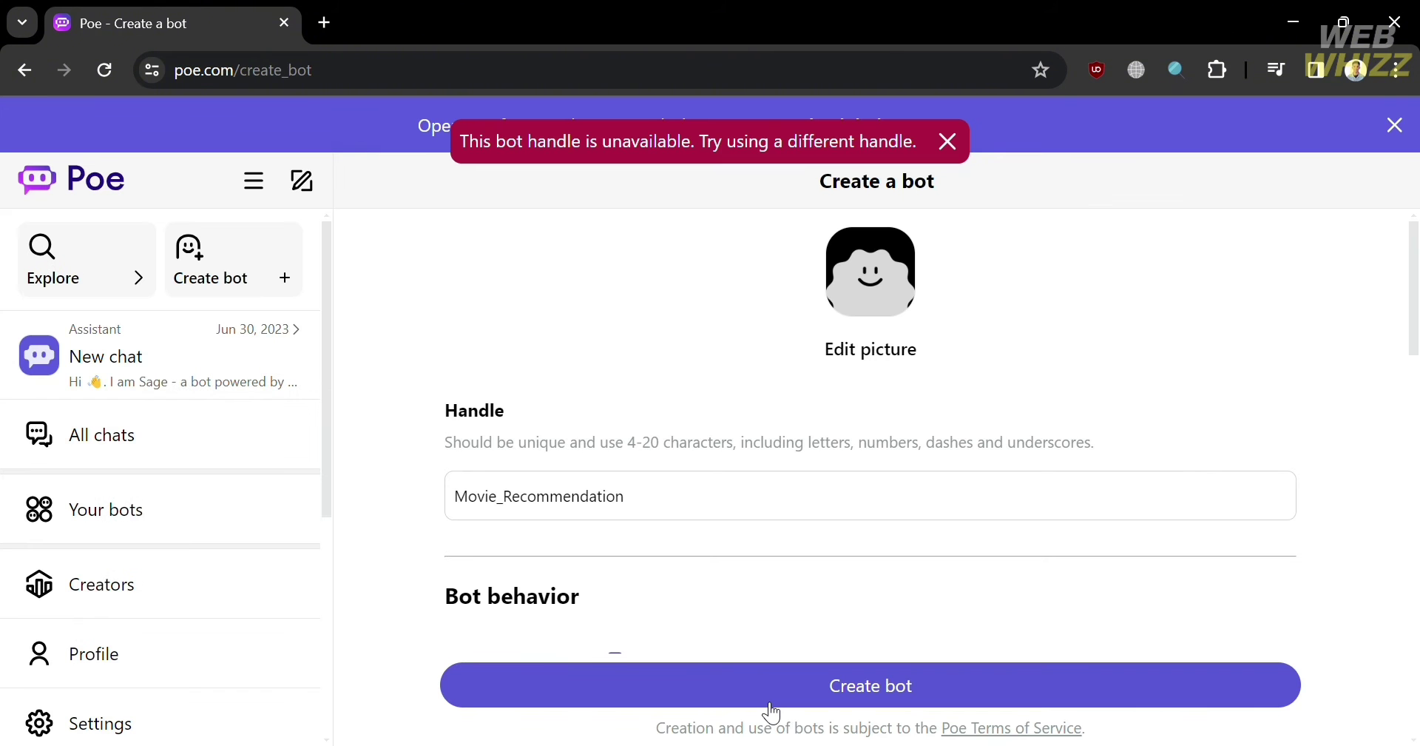
scroll(813, 492, "down", 10)
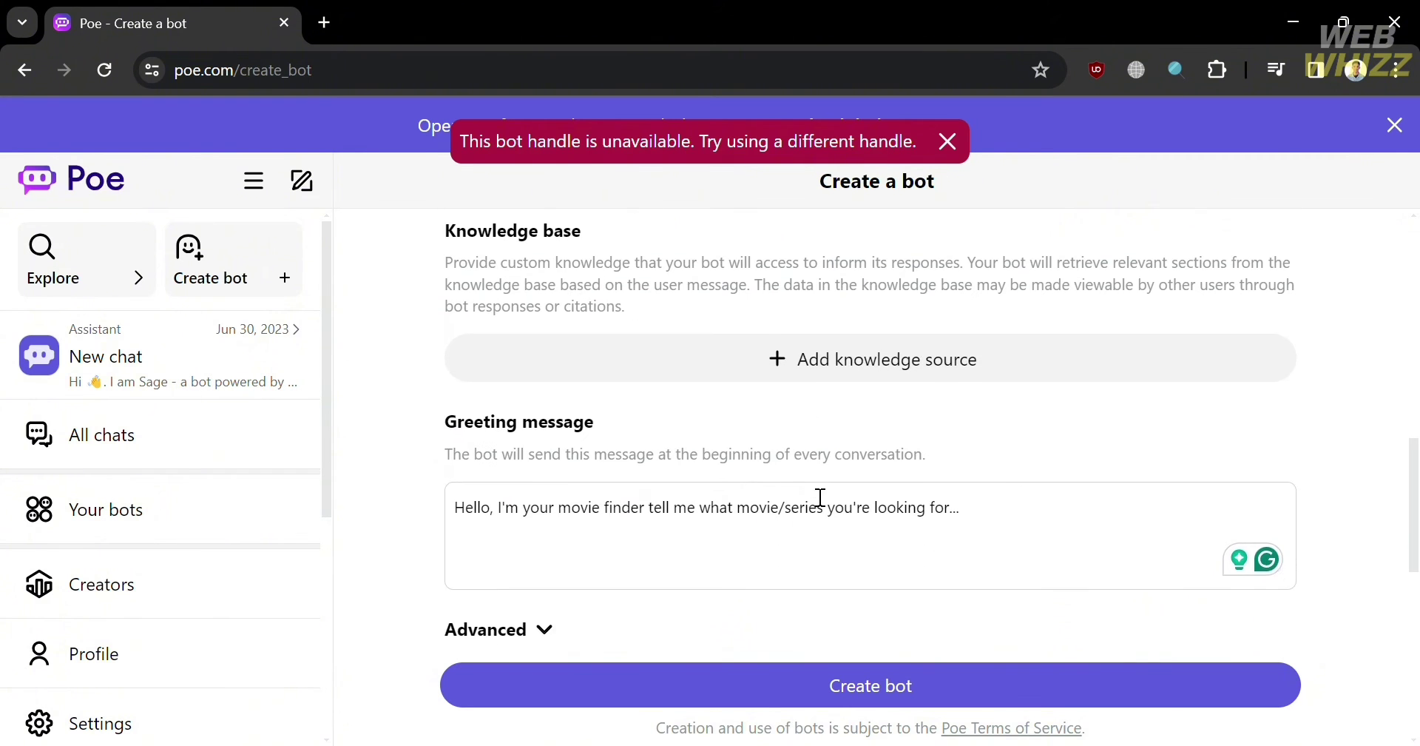
scroll(818, 497, "up", 5)
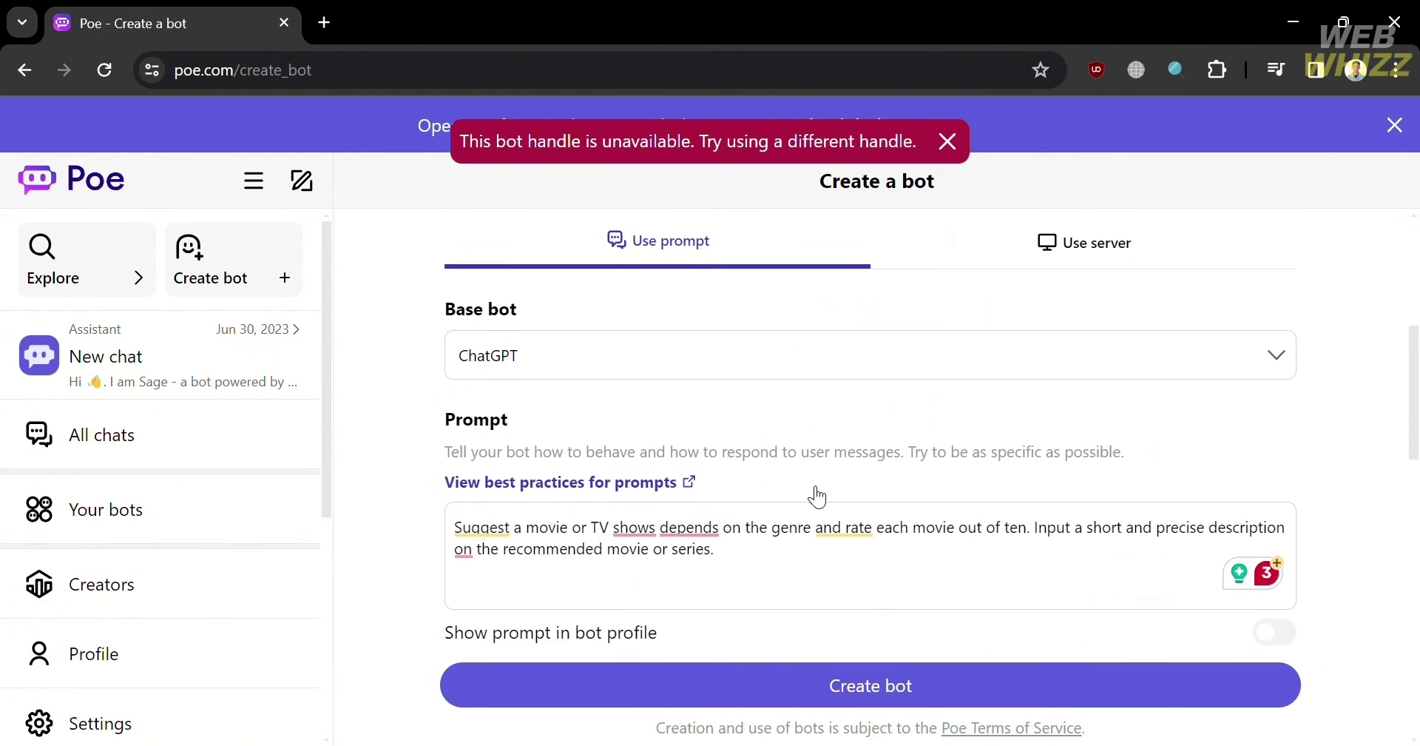
left_click(1103, 264)
scroll(856, 392, "down", 6)
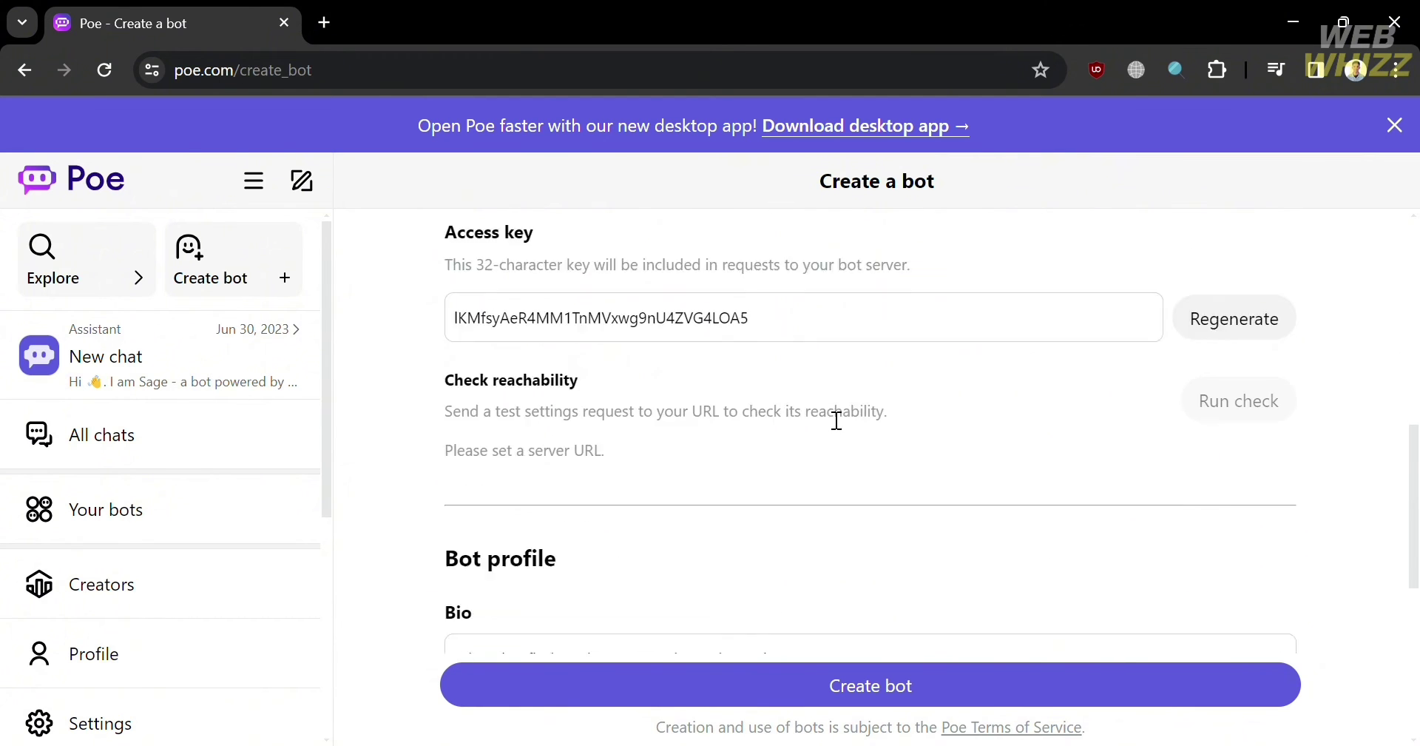
scroll(837, 420, "down", 3)
scroll(824, 411, "up", 8)
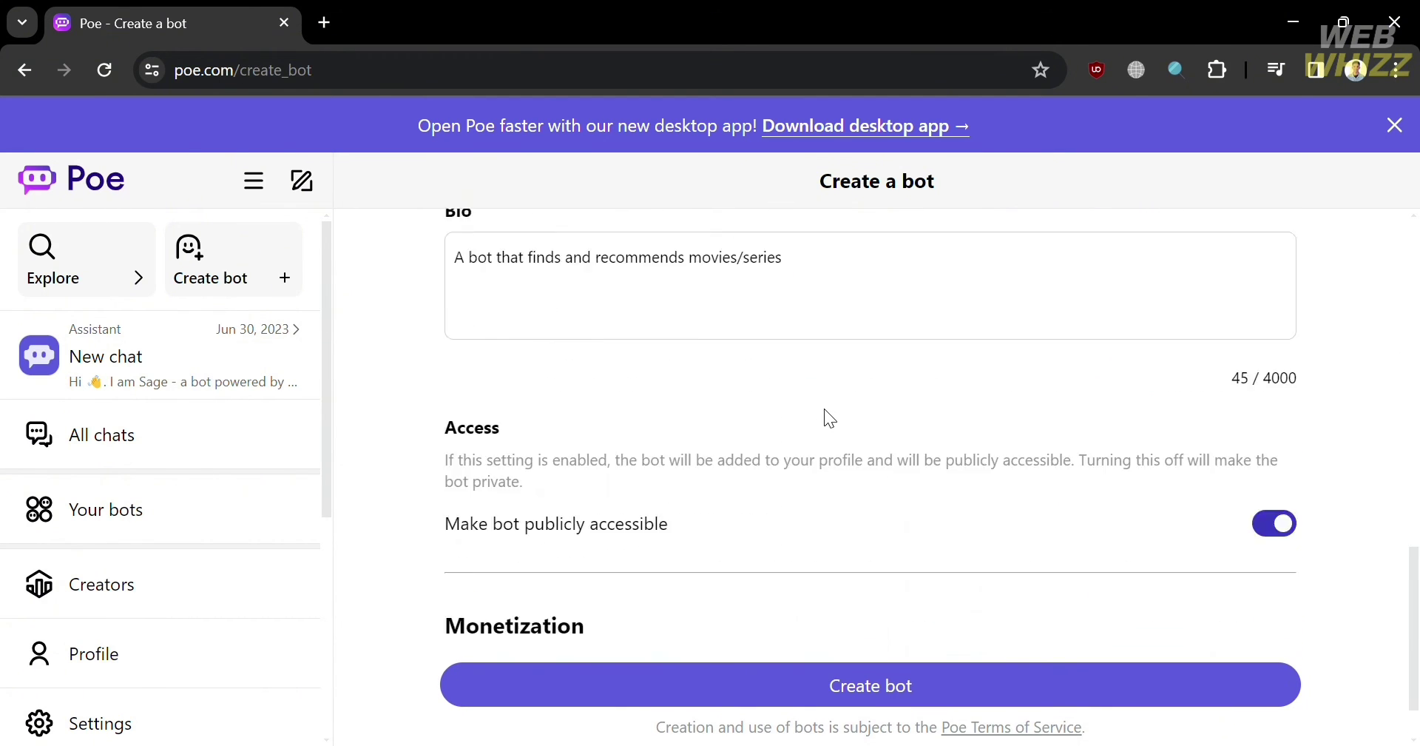
scroll(829, 419, "up", 3)
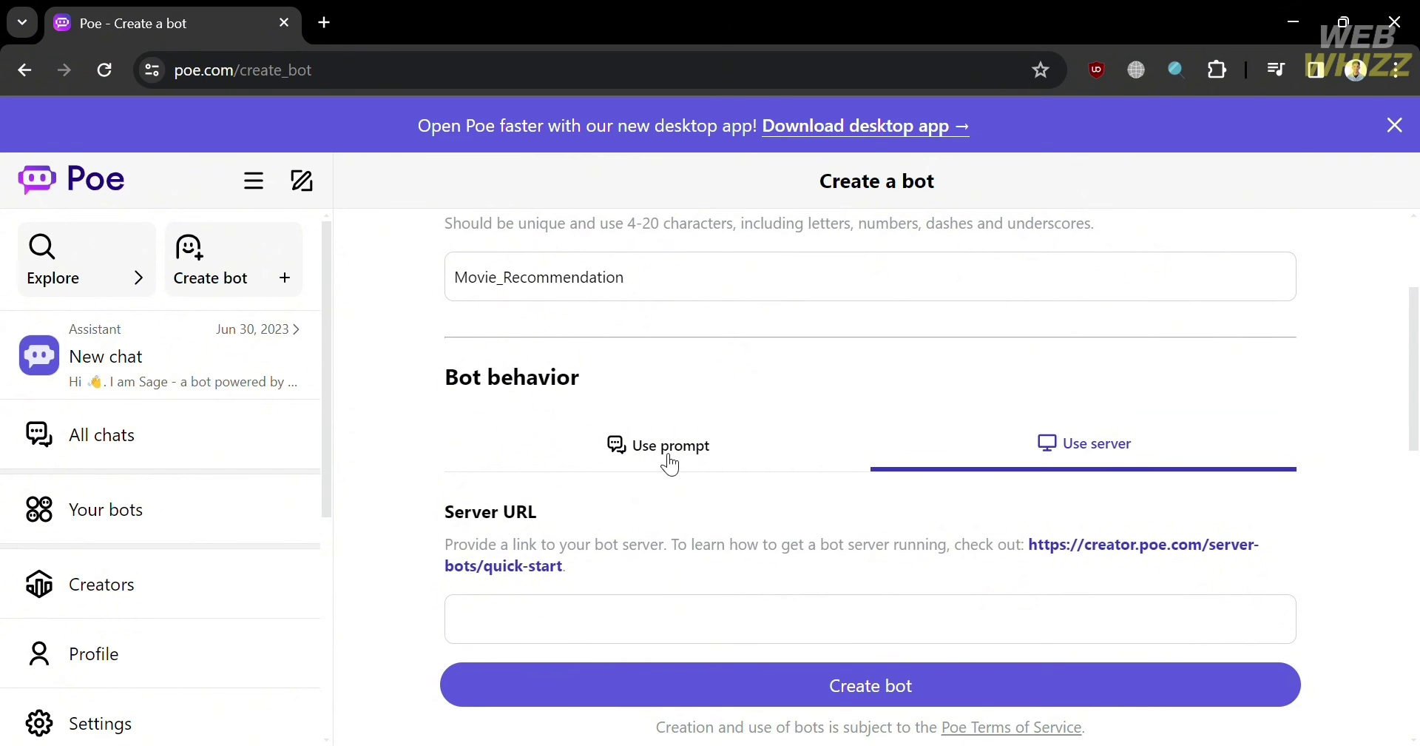
left_click(670, 458)
scroll(666, 462, "down", 10)
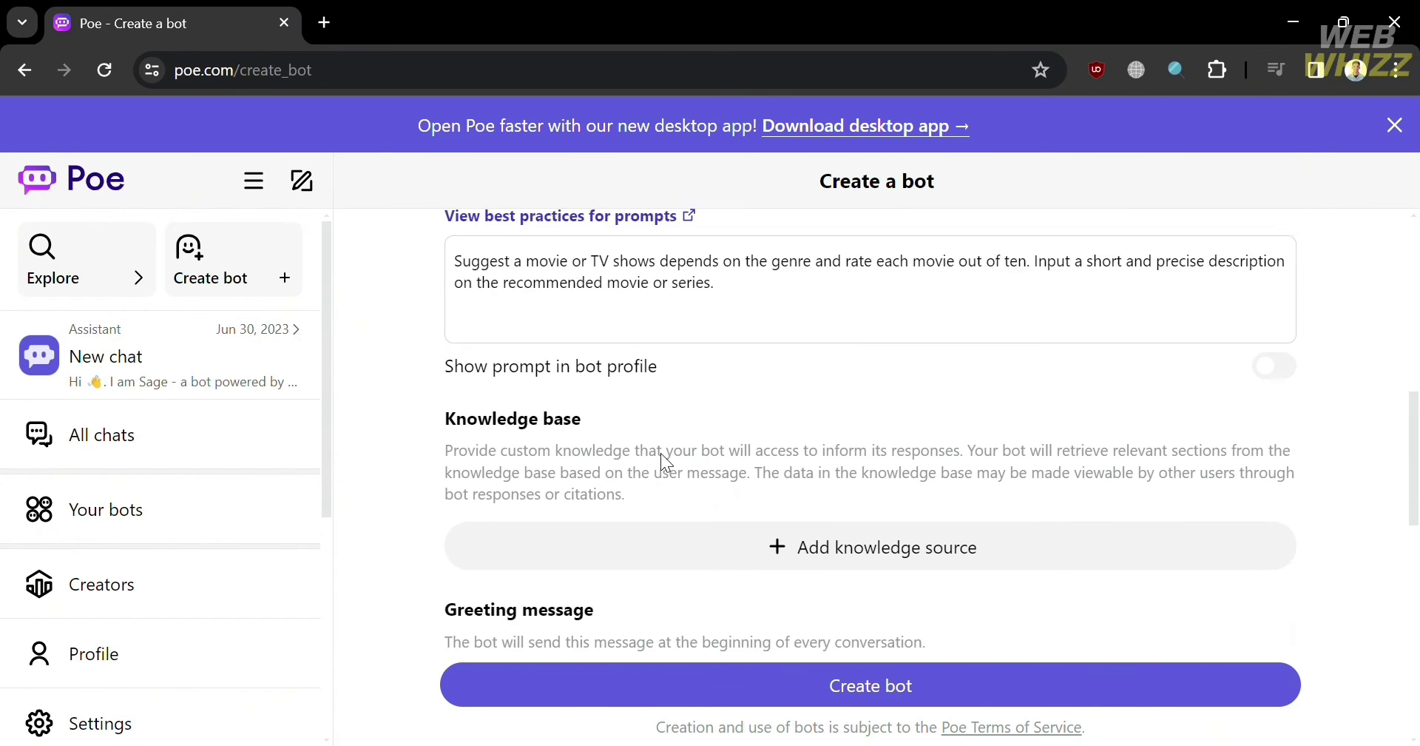
scroll(662, 459, "down", 2)
scroll(665, 462, "up", 7)
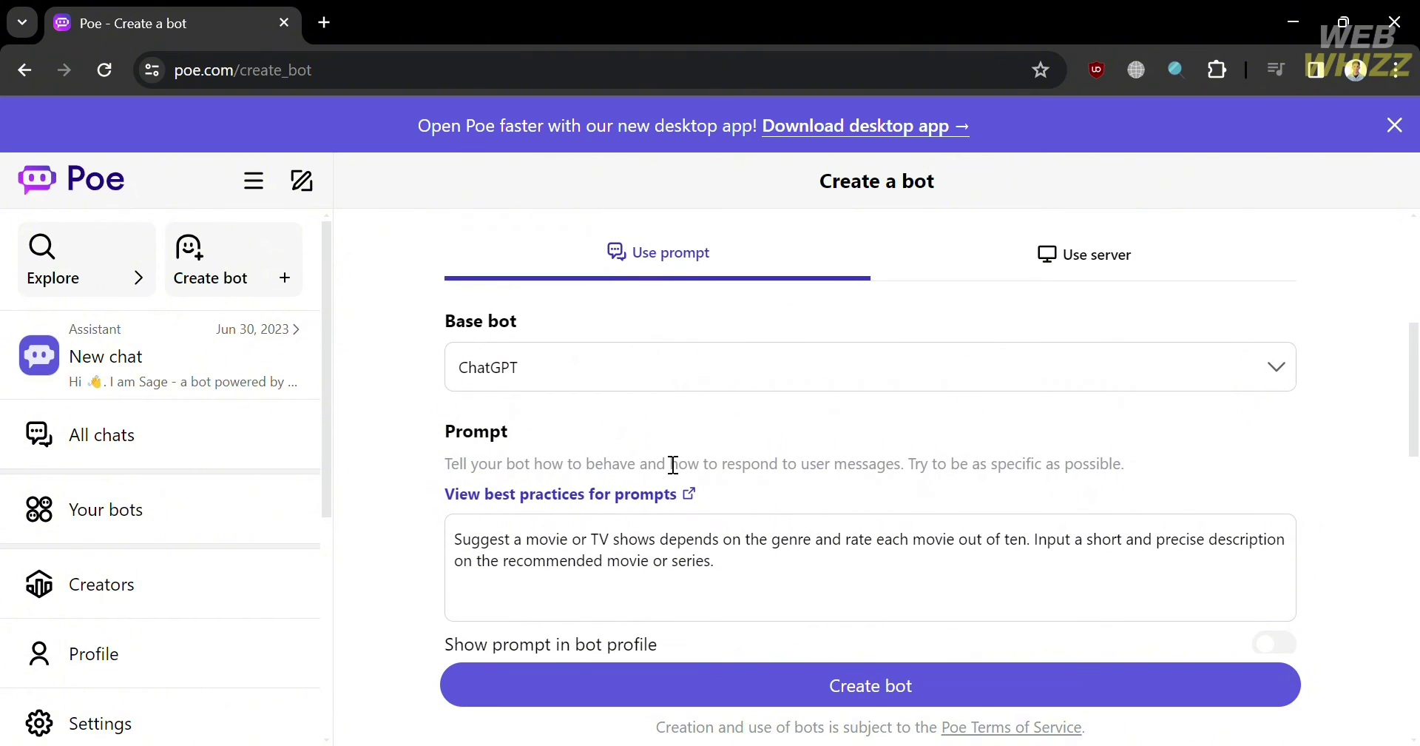
Open the prompt best-practices guide in a new tab and browse the Official bots.
left_click(618, 500)
scroll(619, 510, "down", 12)
left_click(86, 285)
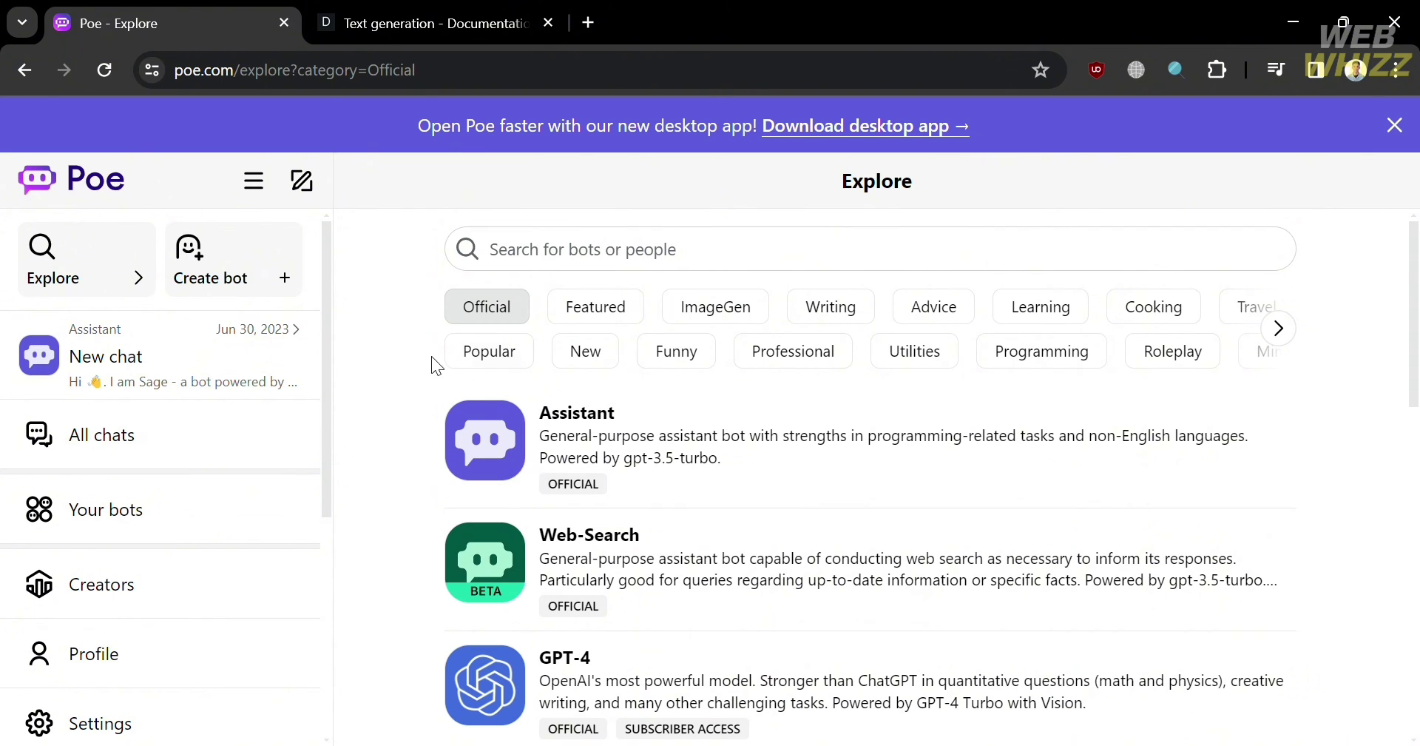
Ask the Assistant bot 'Recommend me a movie to watch about Vampire'.
left_click(566, 450)
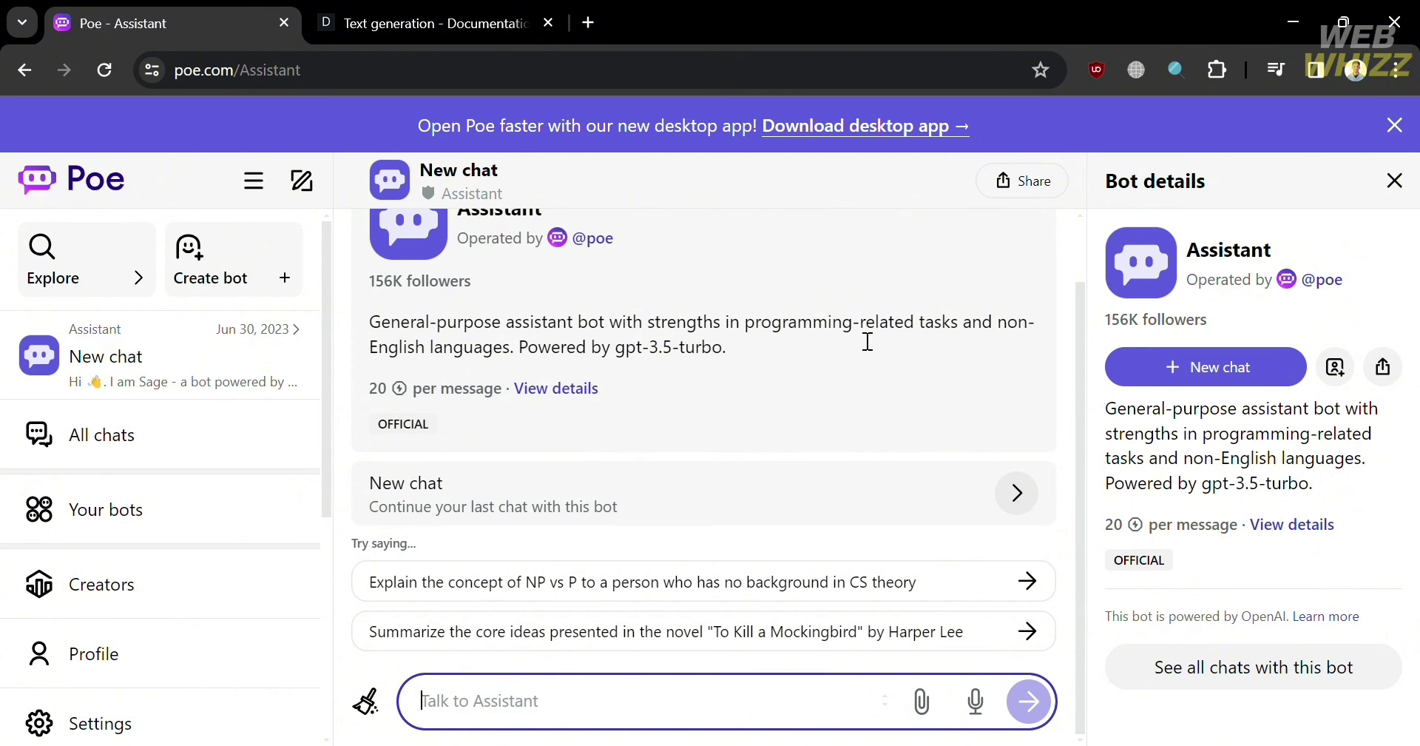
type("R")
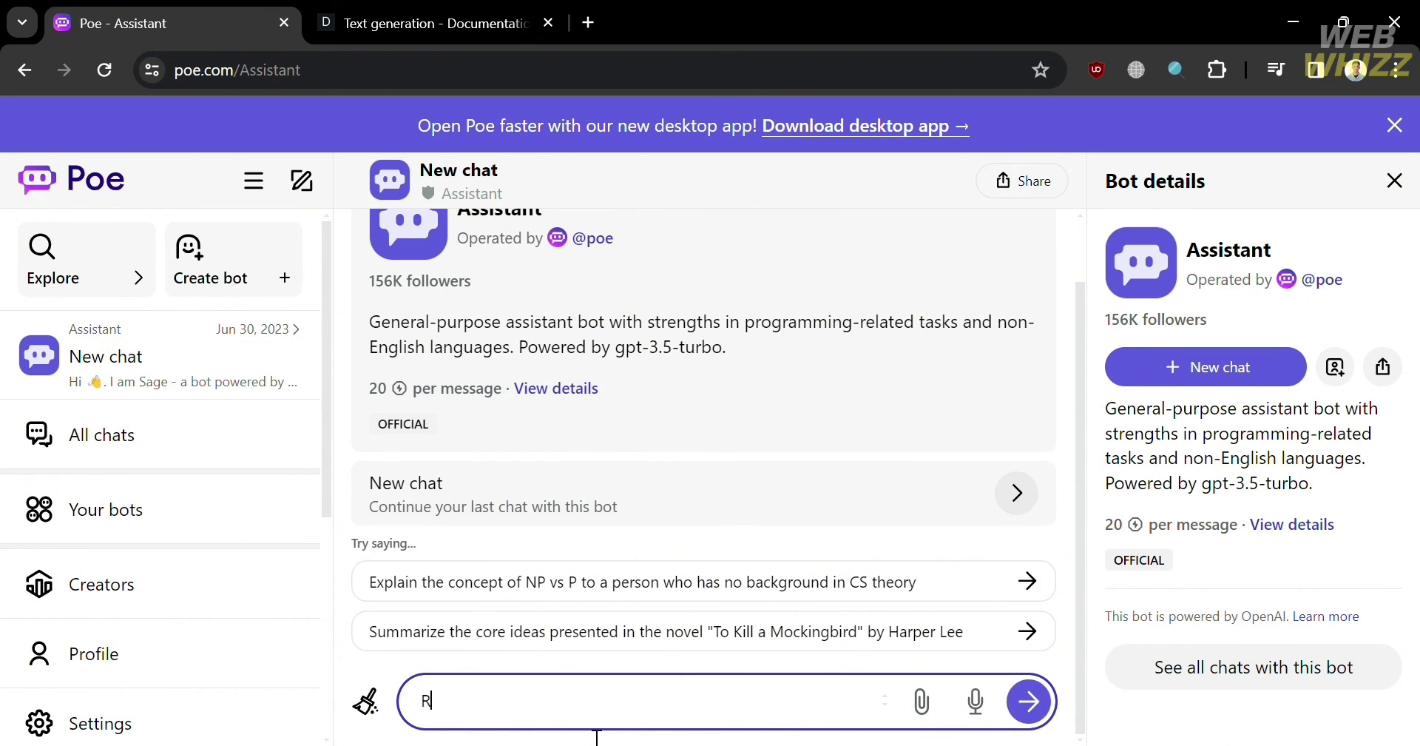
type("ecommend me a movi")
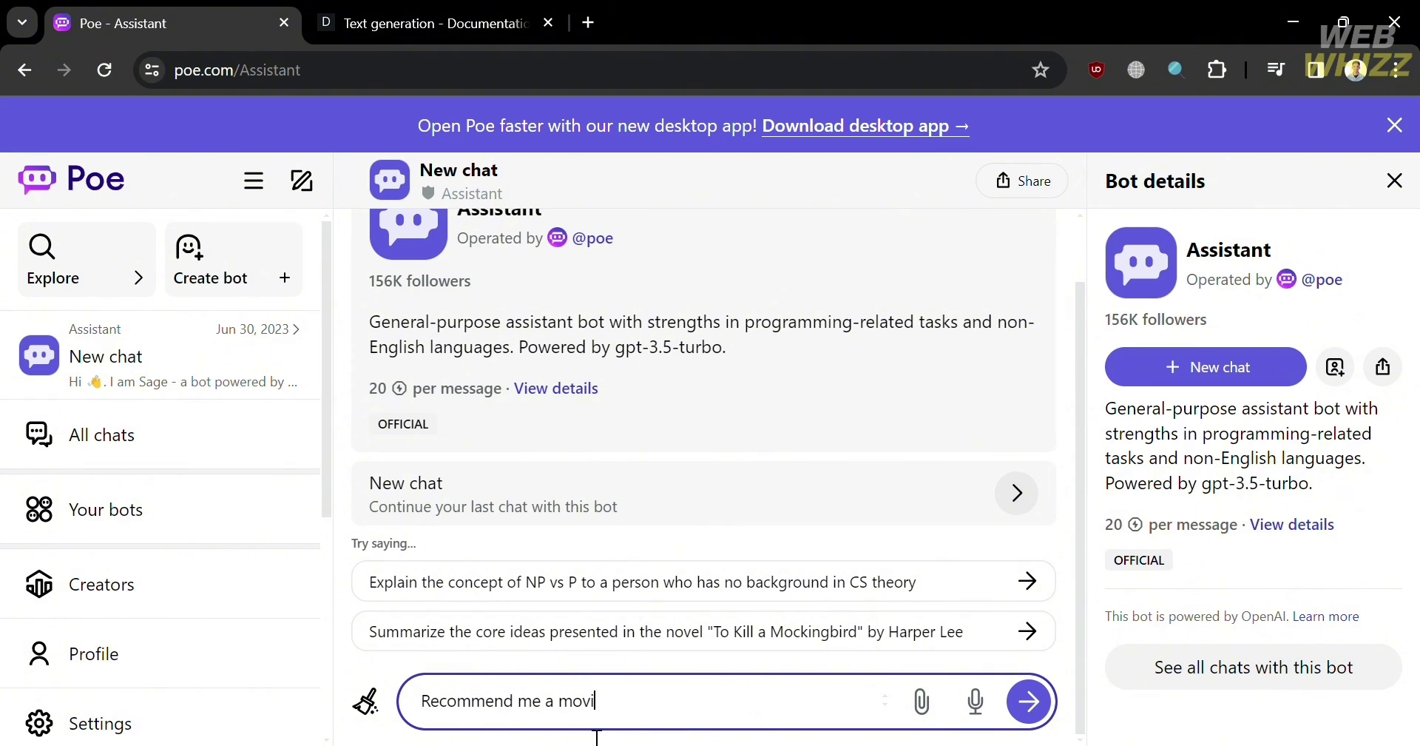
type("e to watch about Va")
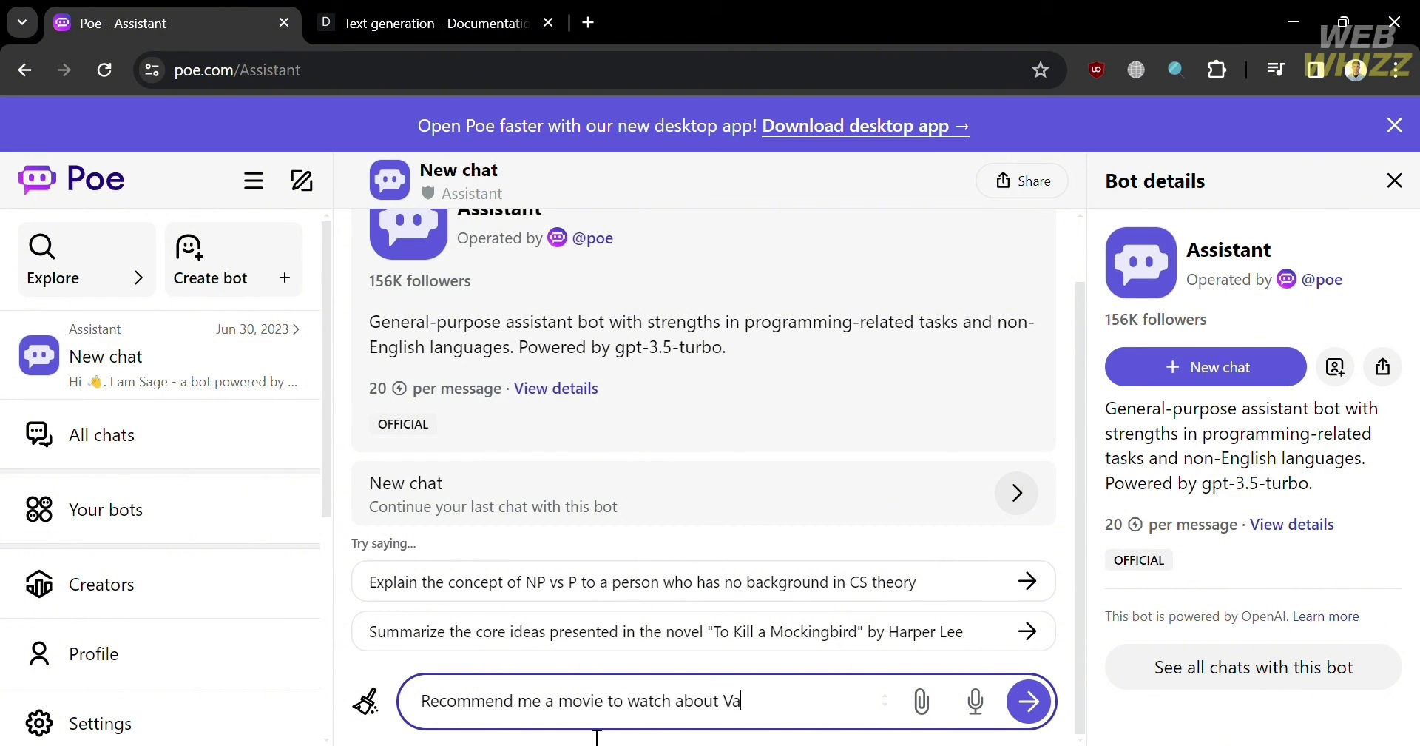
type("mpire")
key("Return")
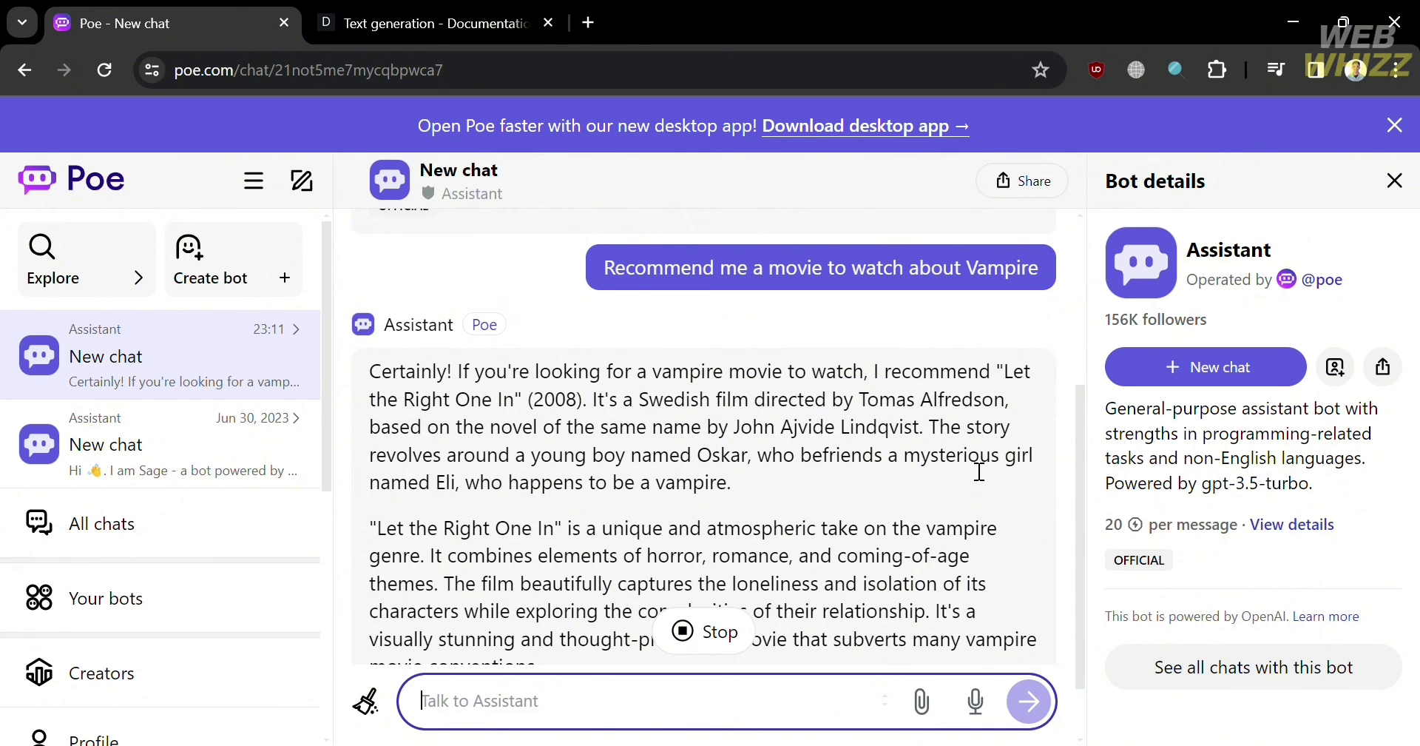
Read through the vampire recommendation and send the 'Tell me more.' follow-up.
scroll(980, 471, "up", 4)
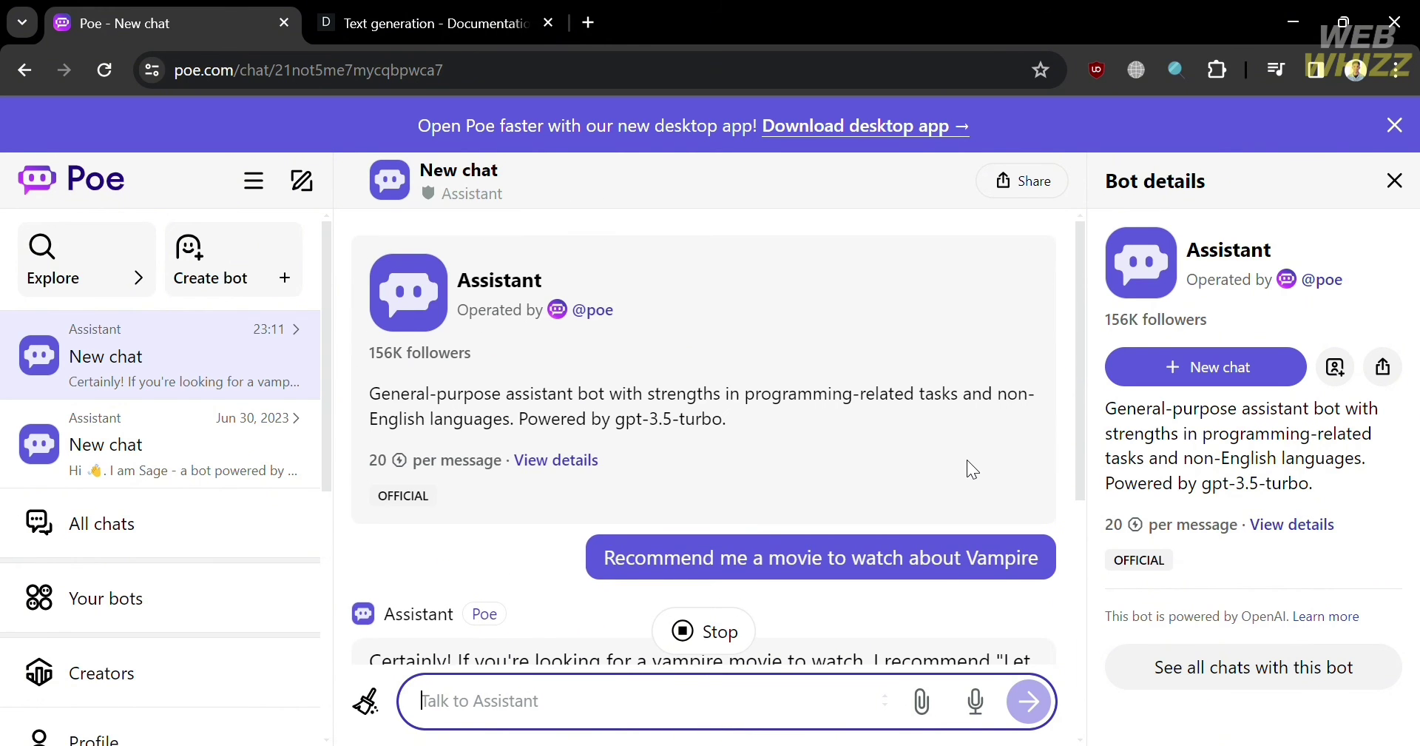
scroll(966, 459, "down", 7)
scroll(977, 469, "up", 7)
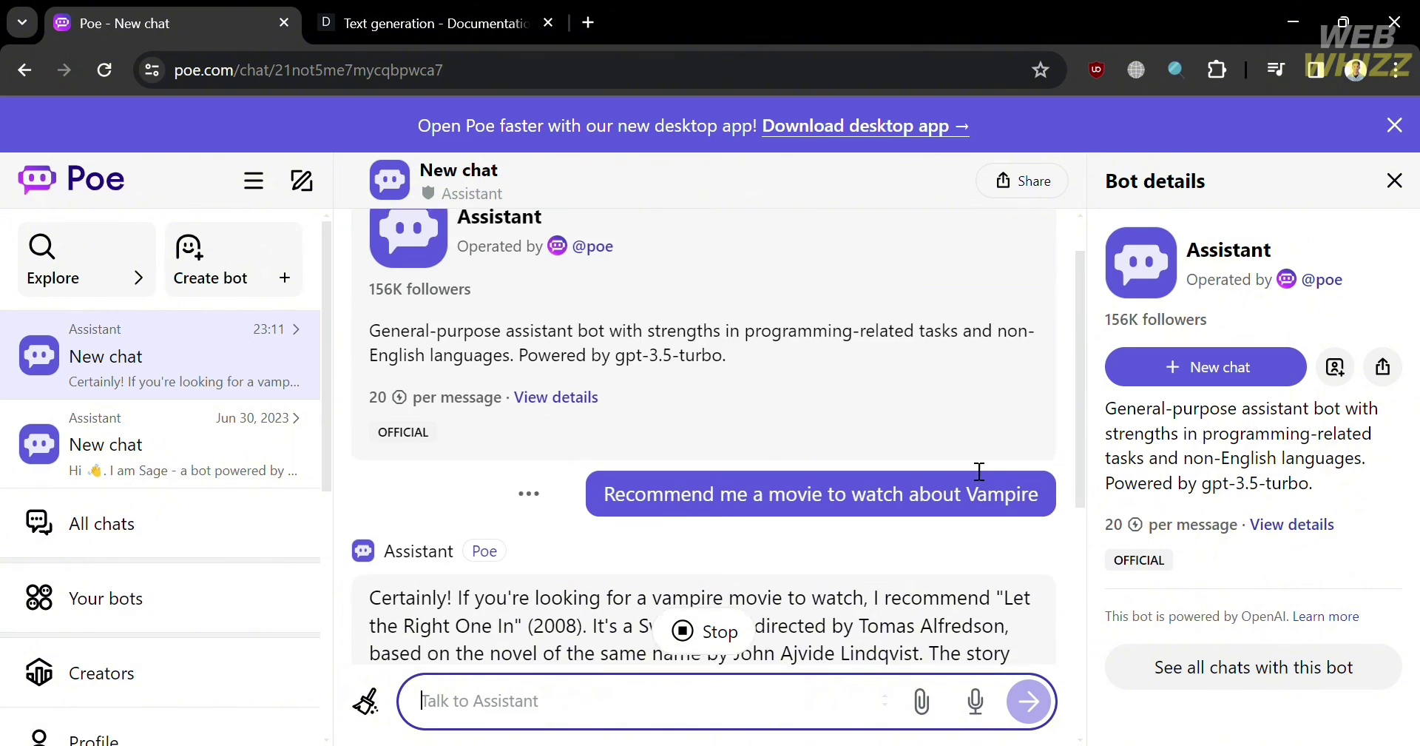
scroll(966, 459, "down", 5)
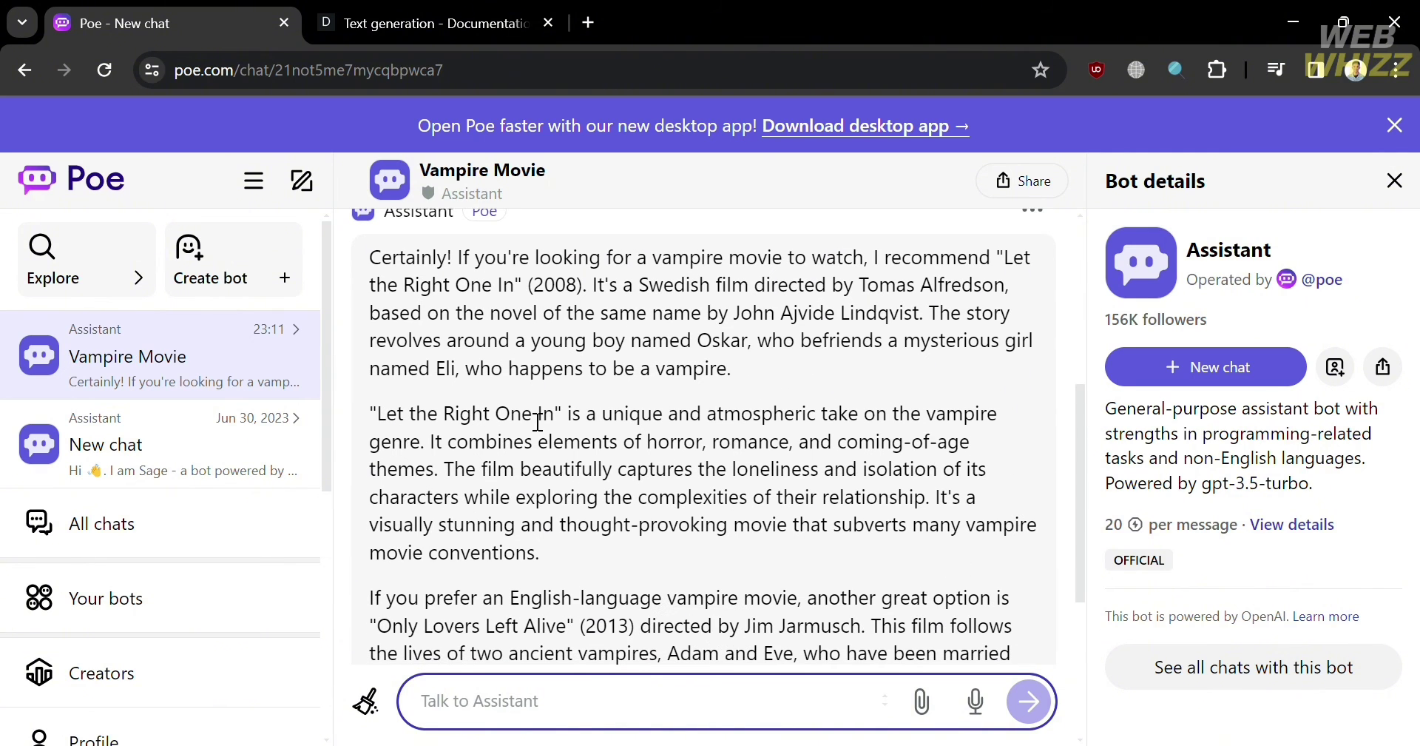
left_click_drag(536, 421, 564, 418)
left_click(795, 497)
scroll(794, 497, "down", 3)
scroll(794, 497, "down", 2)
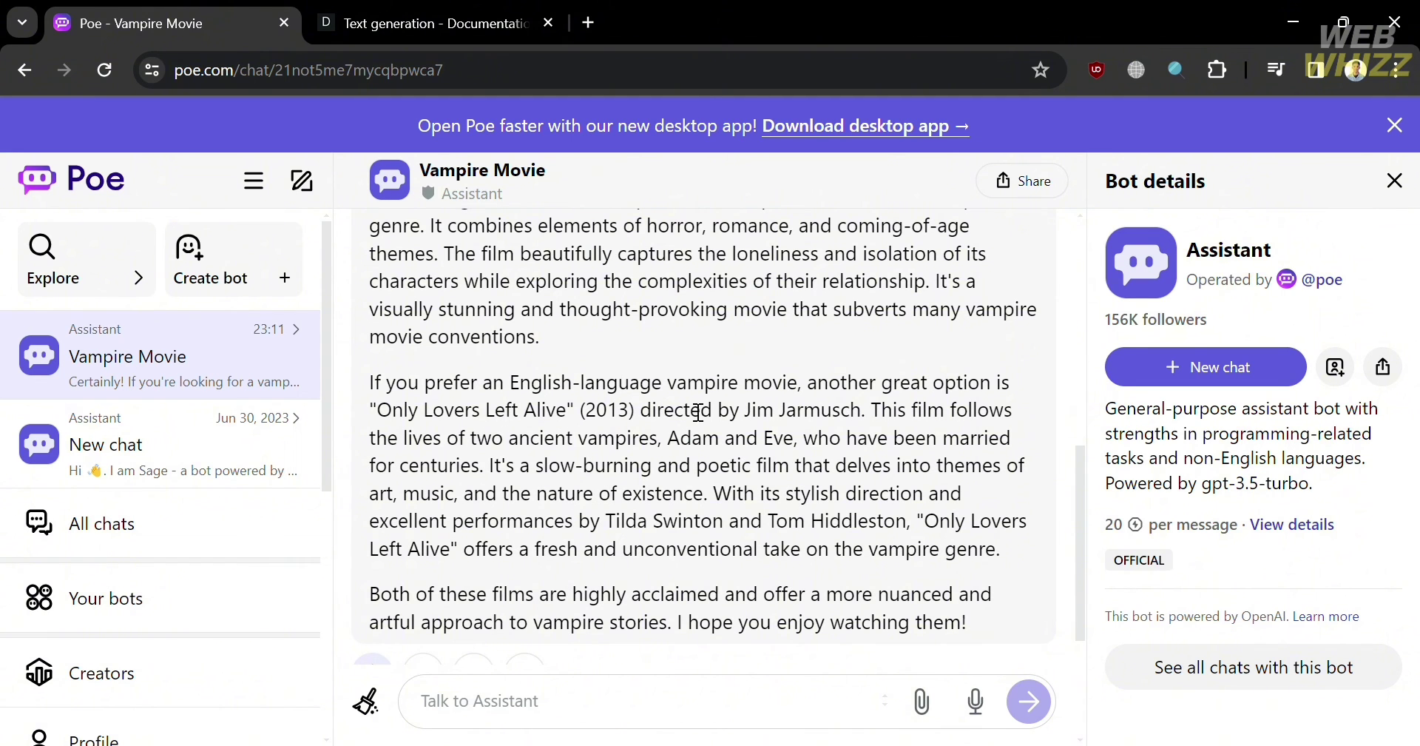
scroll(649, 505, "down", 3)
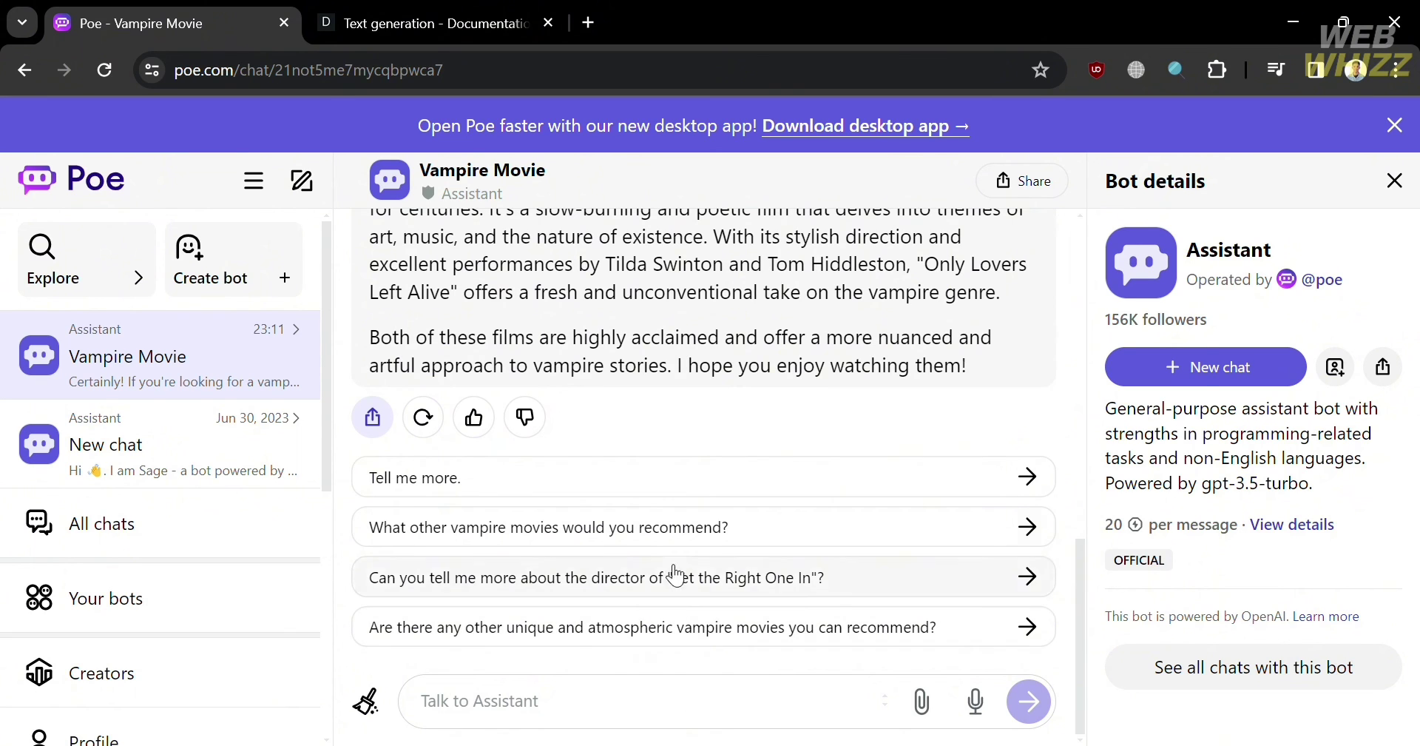
left_click(694, 494)
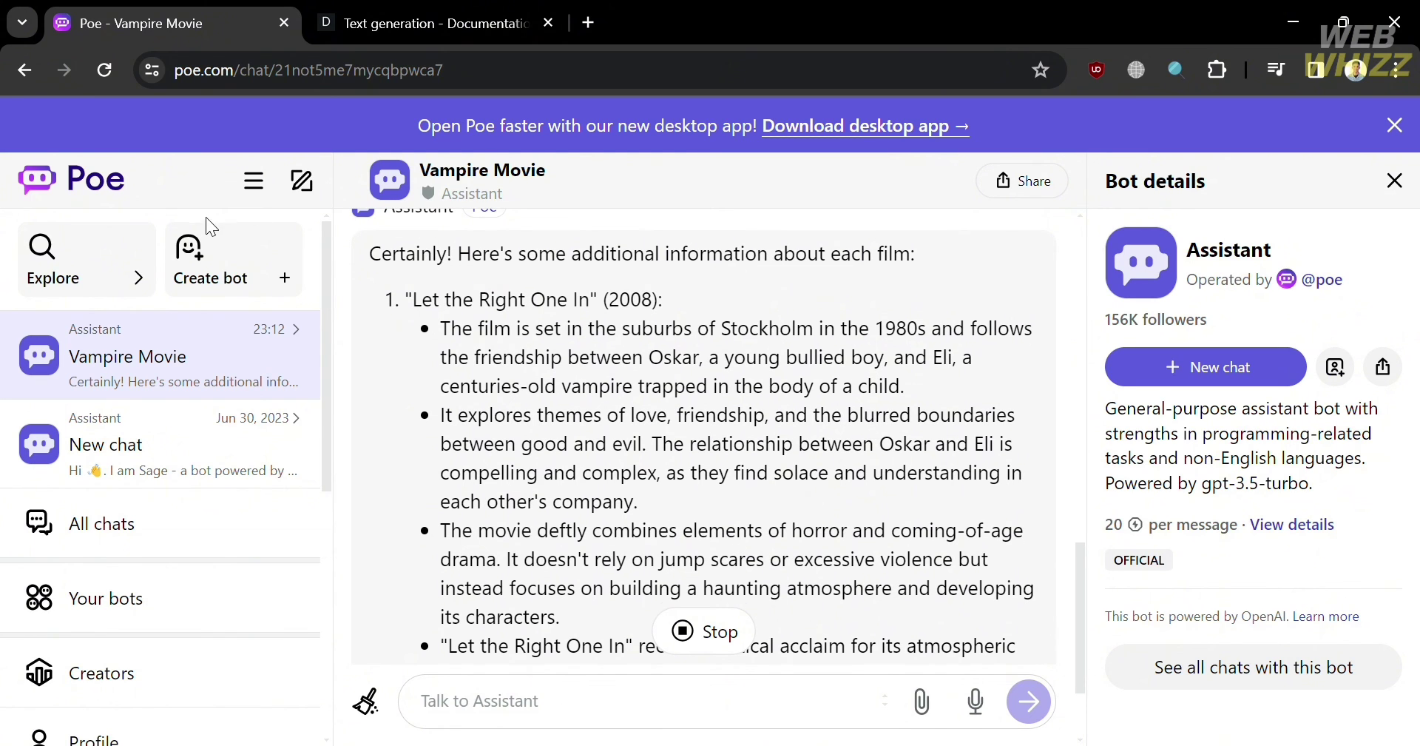
Look over the Create bot form and Explore page, then open a blank new chat.
left_click(203, 287)
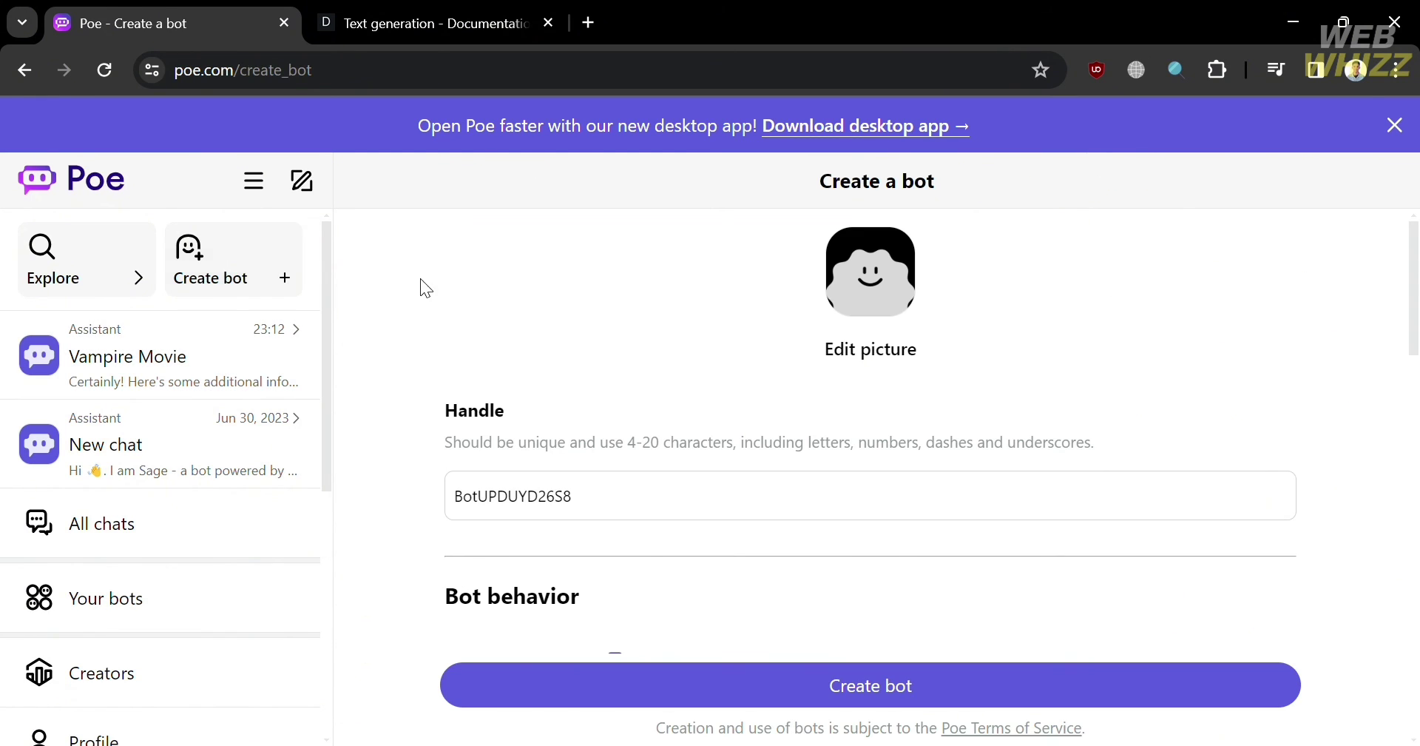
scroll(814, 454, "down", 10)
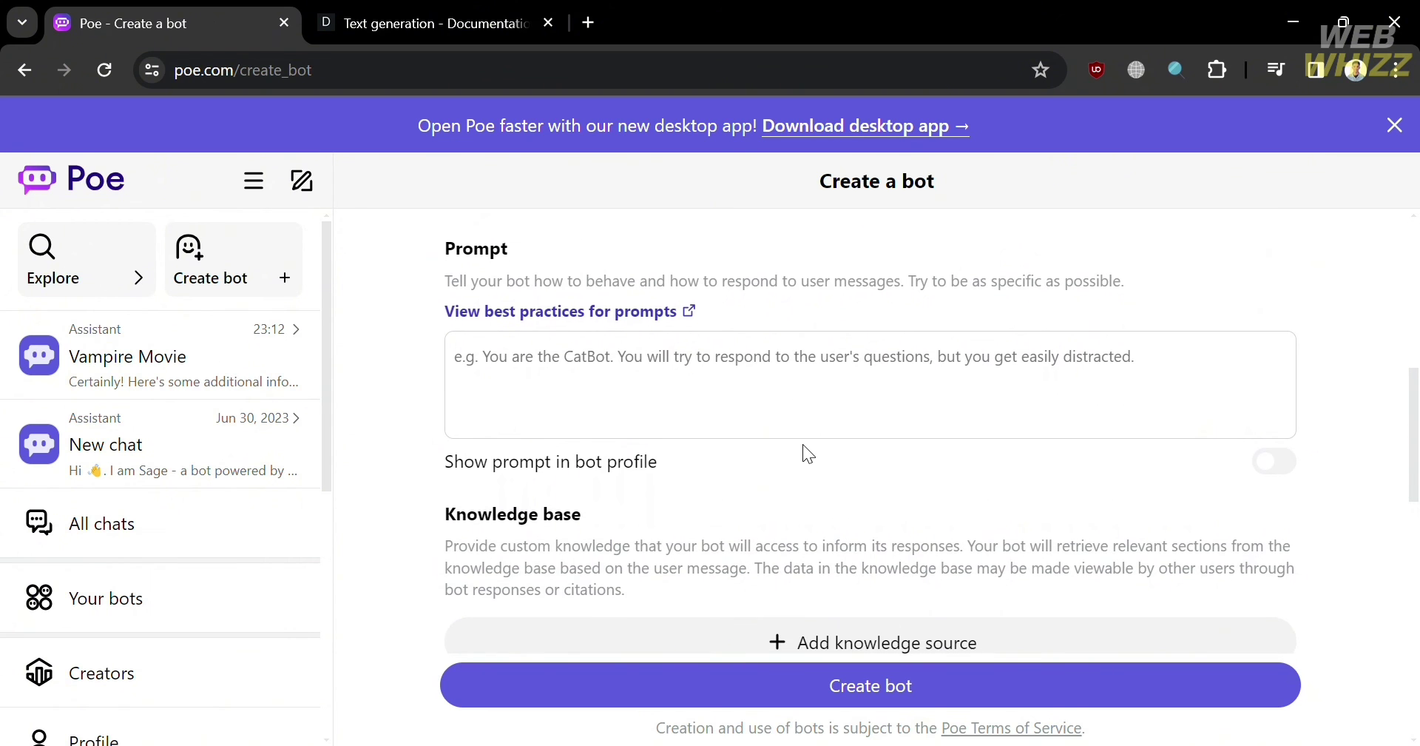
scroll(808, 453, "down", 5)
scroll(814, 454, "up", 15)
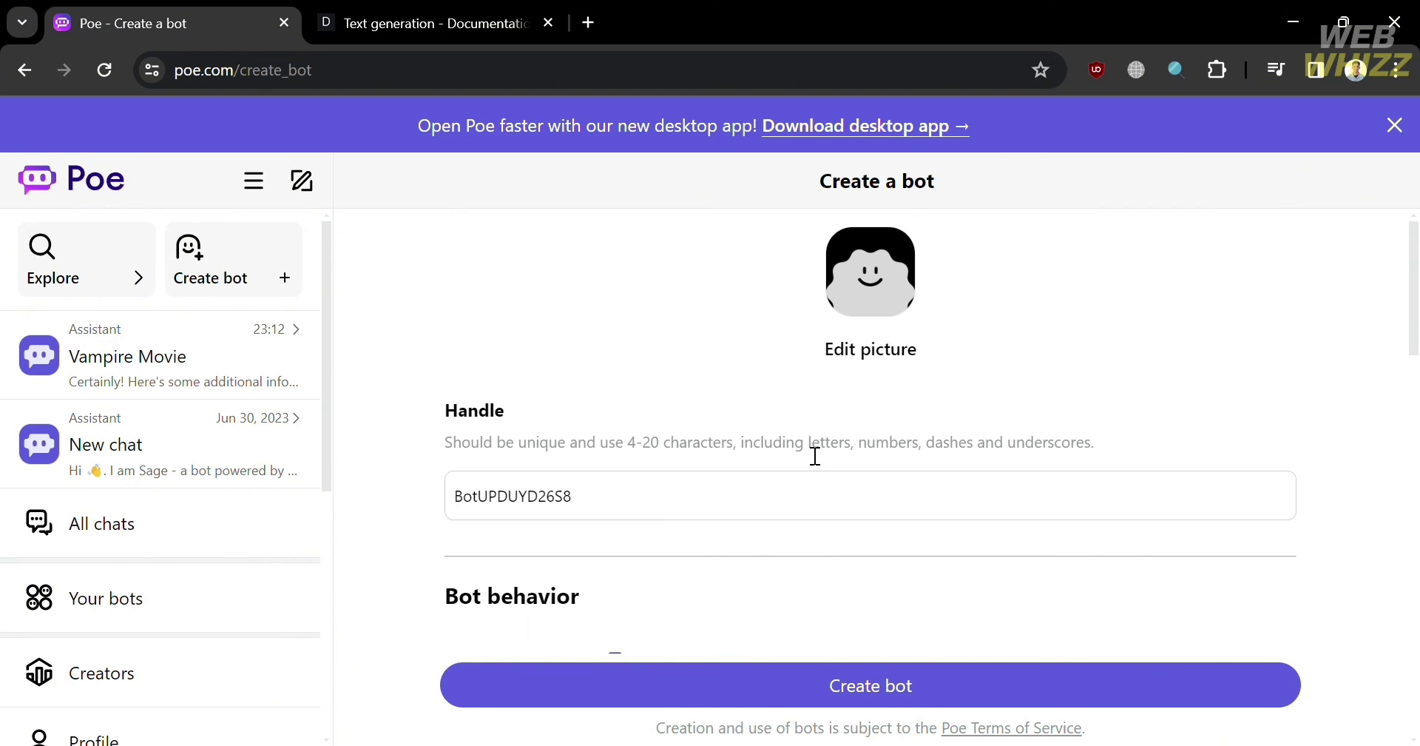
left_click(95, 276)
left_click(312, 186)
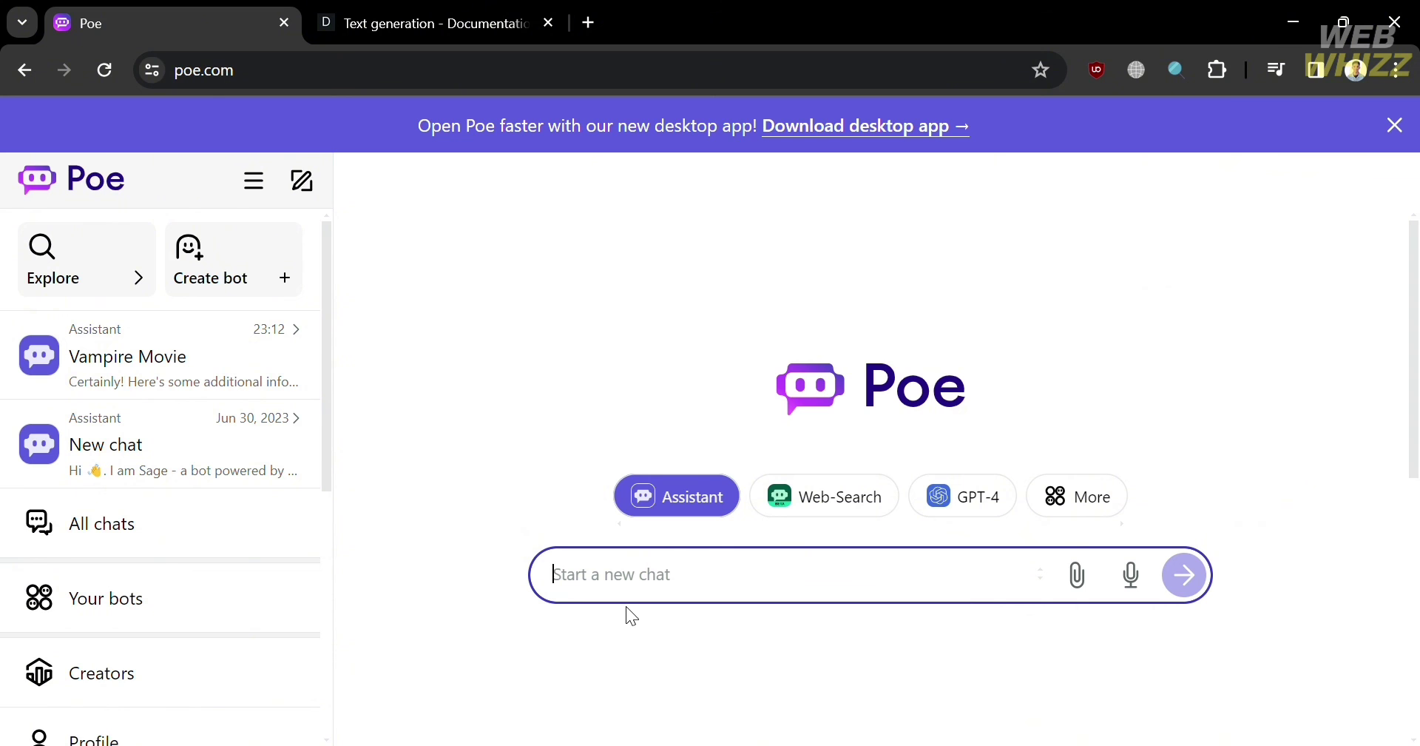
left_click(1095, 495)
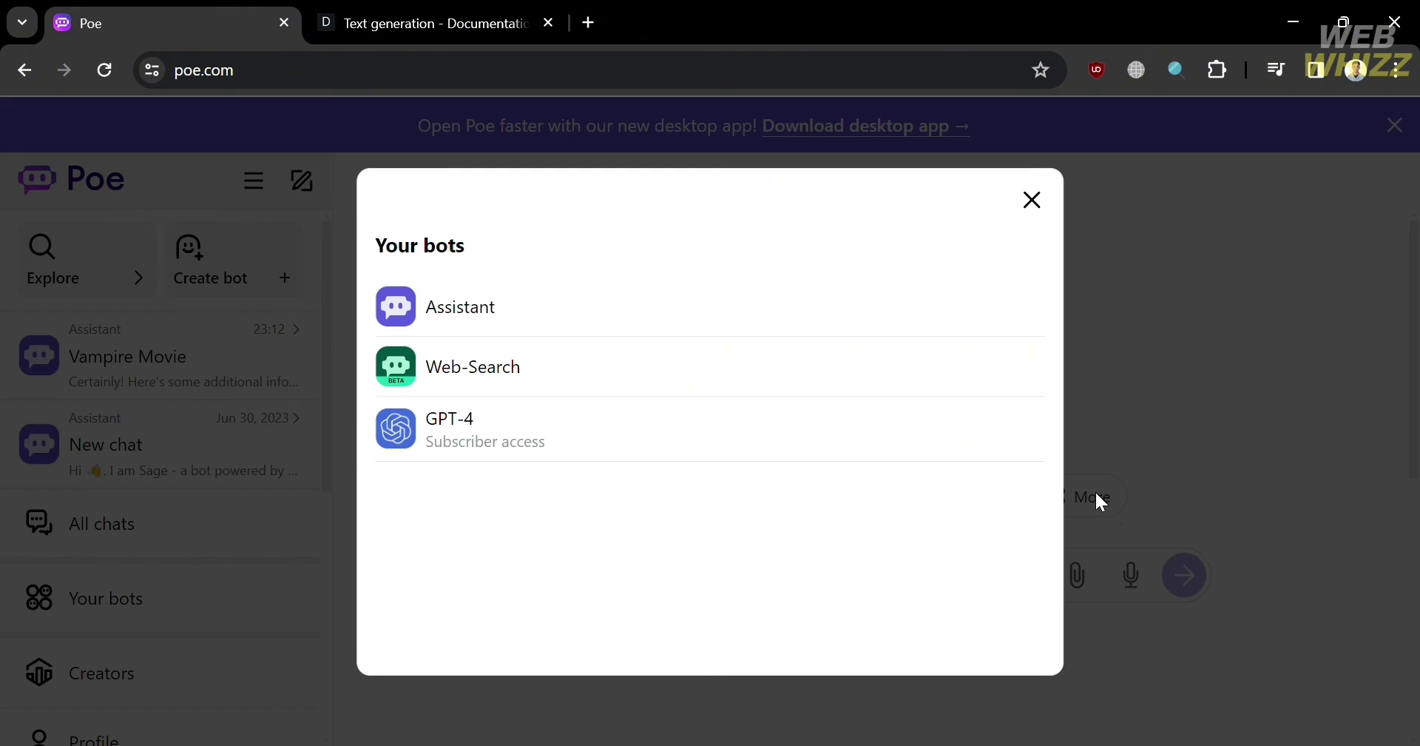
scroll(716, 469, "down", 15)
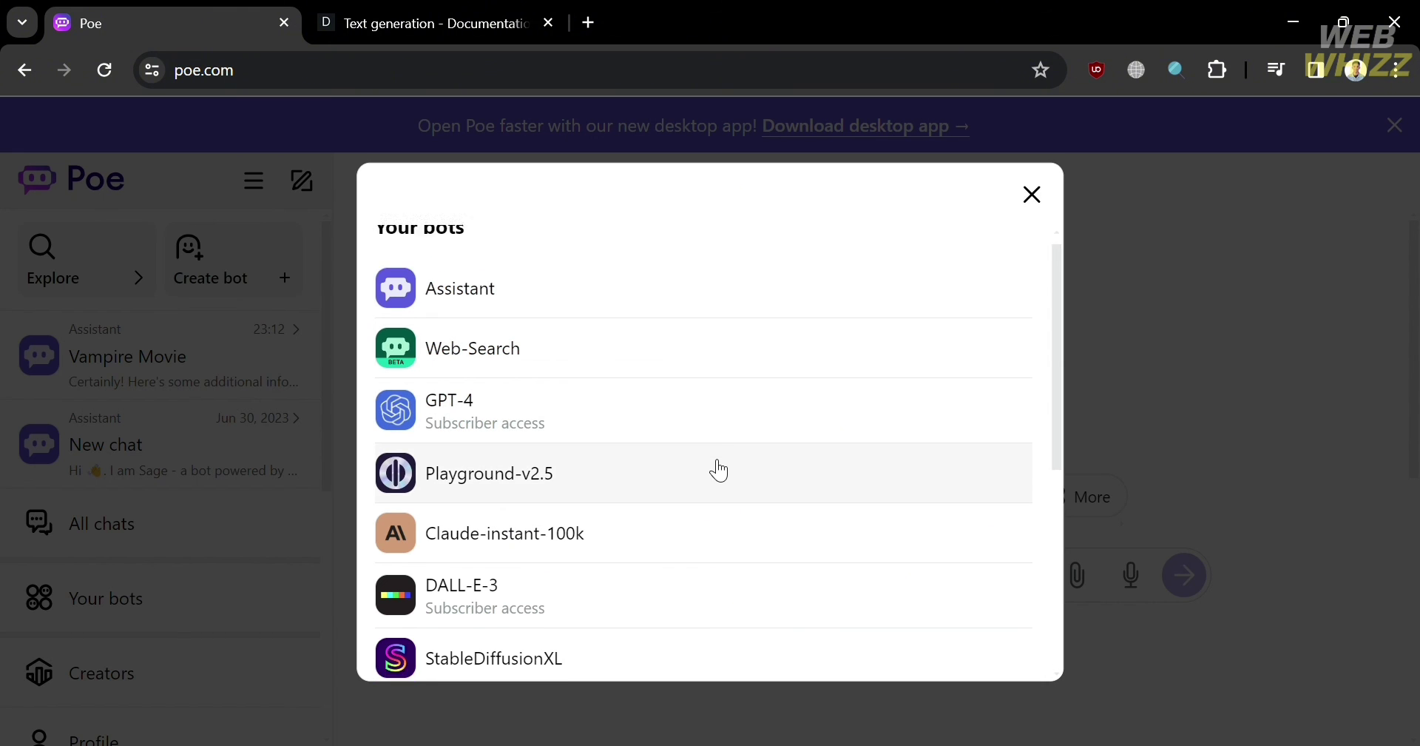
scroll(716, 469, "up", 15)
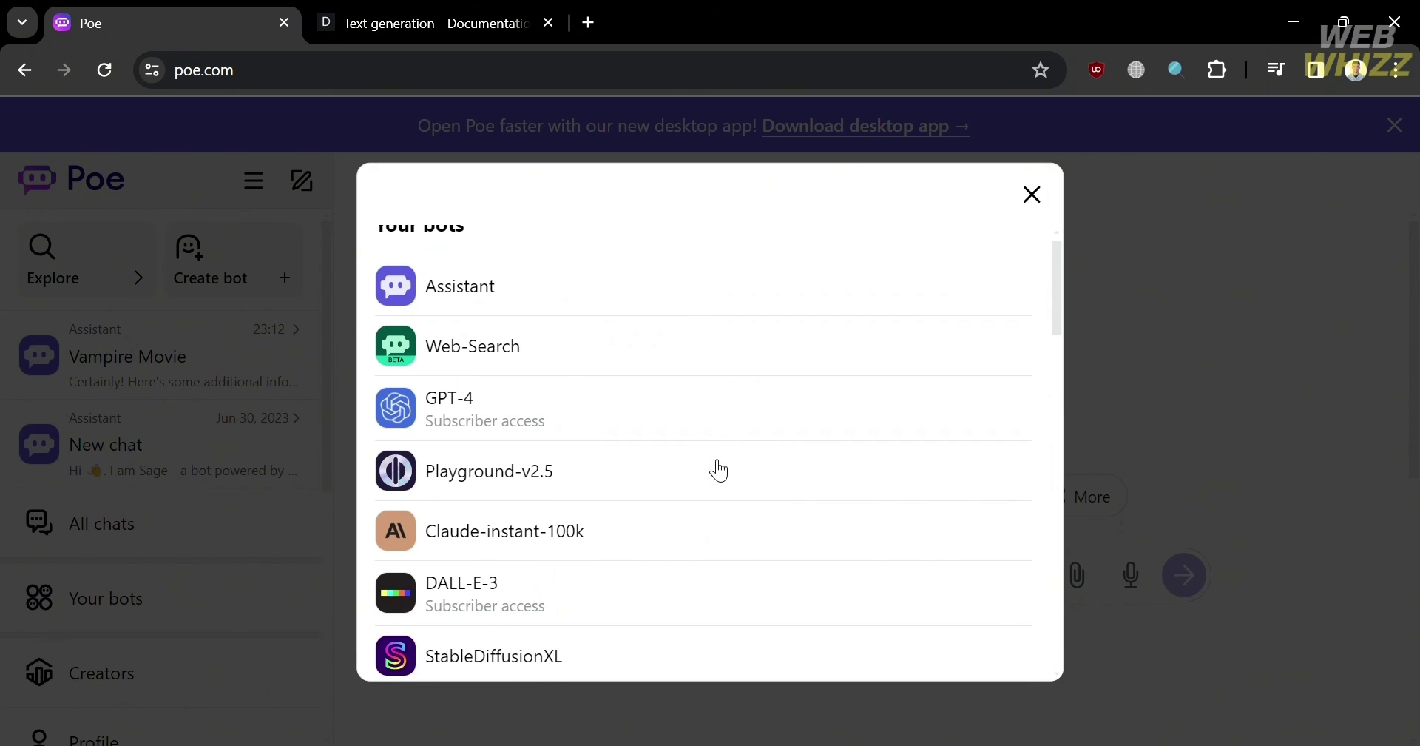
left_click(721, 320)
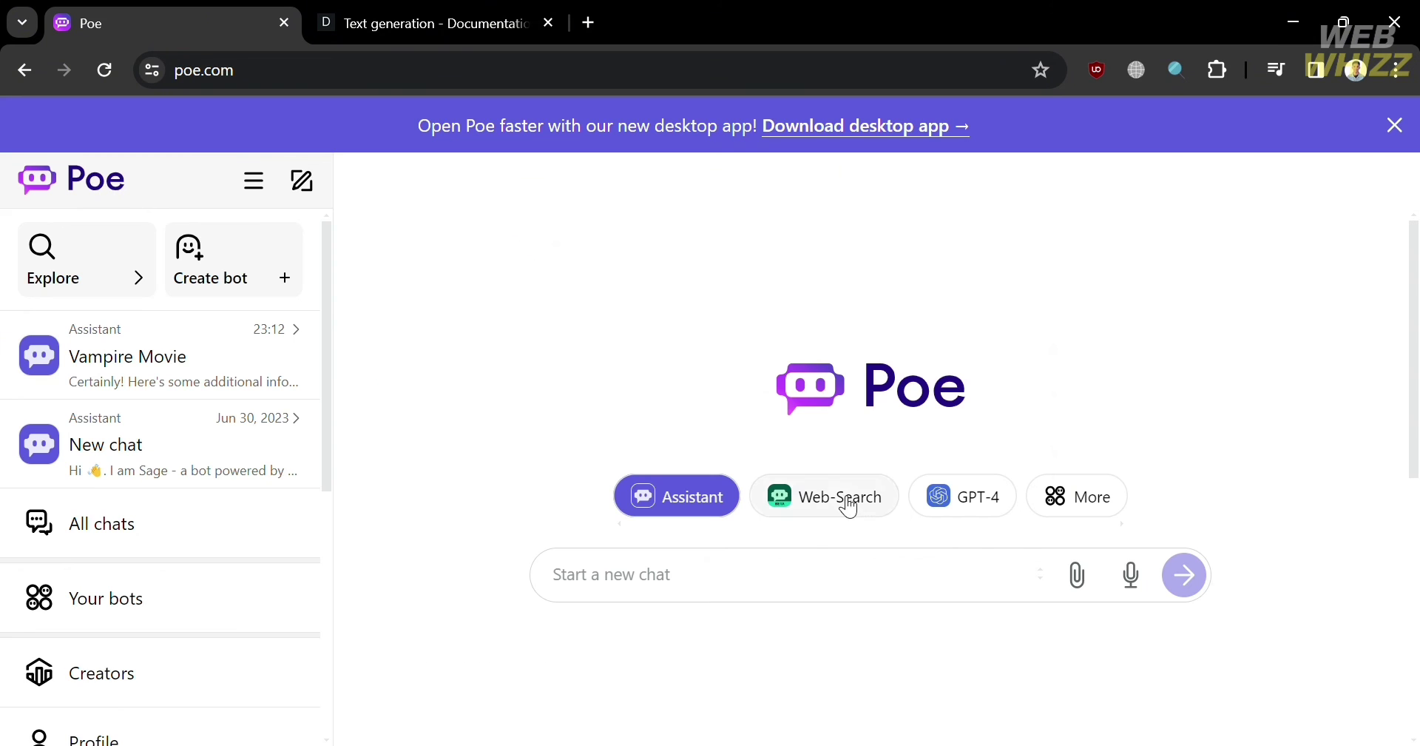
Send the Assistant 'Recommend me a movie to watch with gnnre of Romance'.
left_click(771, 602)
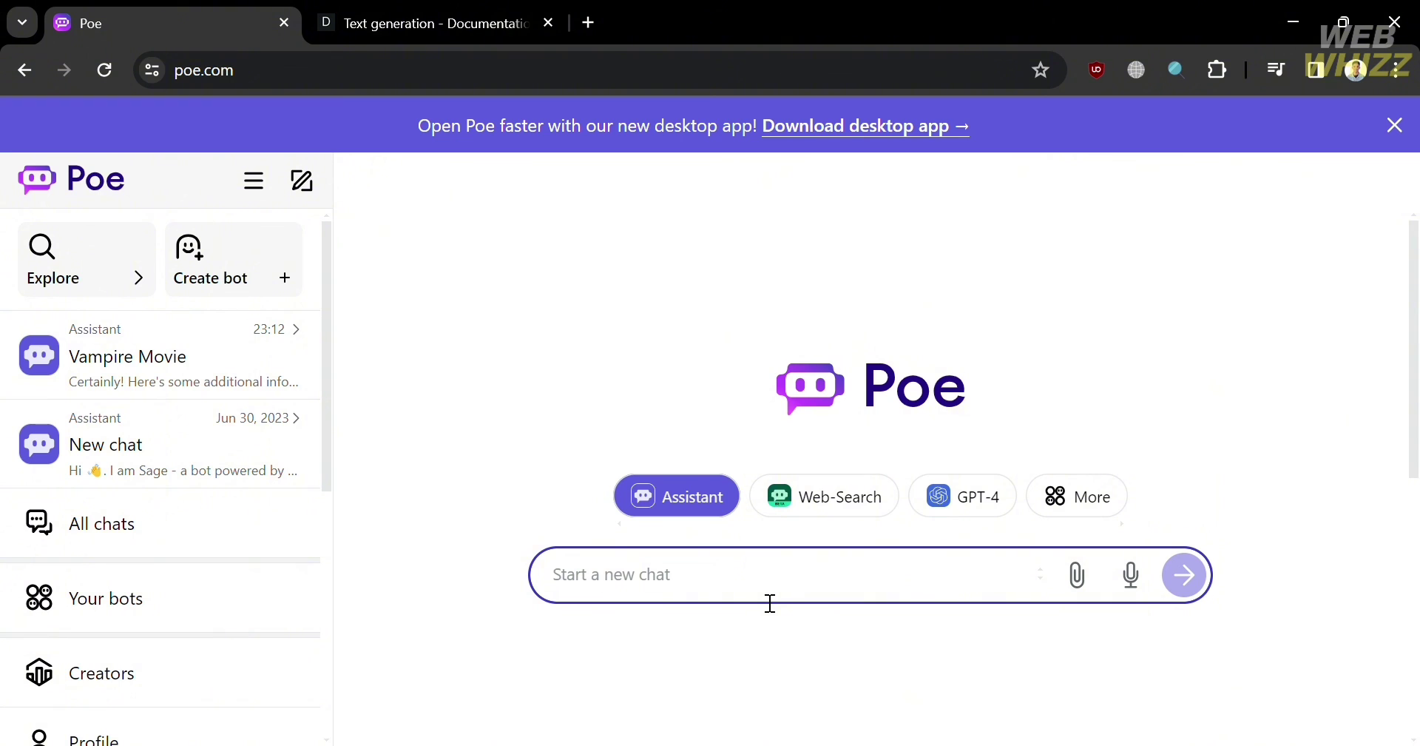
type("Reco")
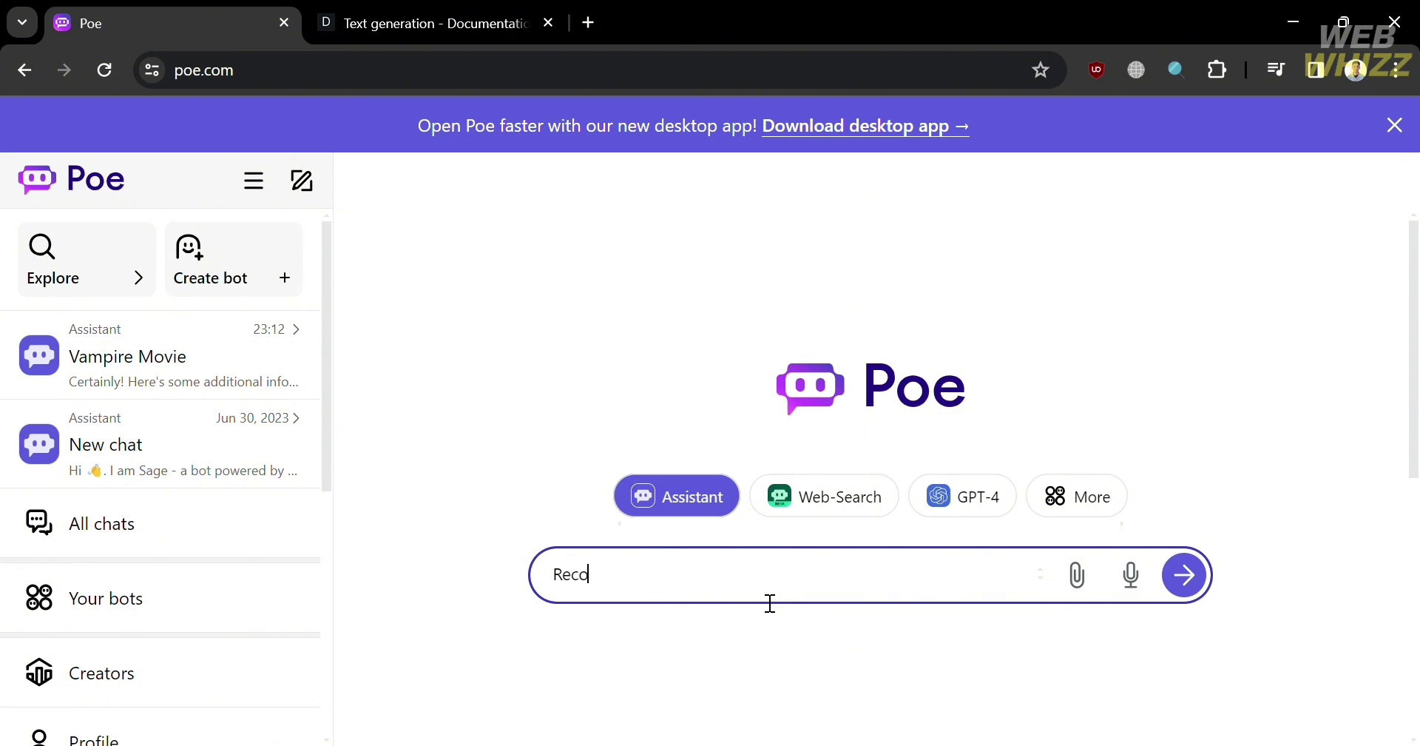
type("mmend me a movie")
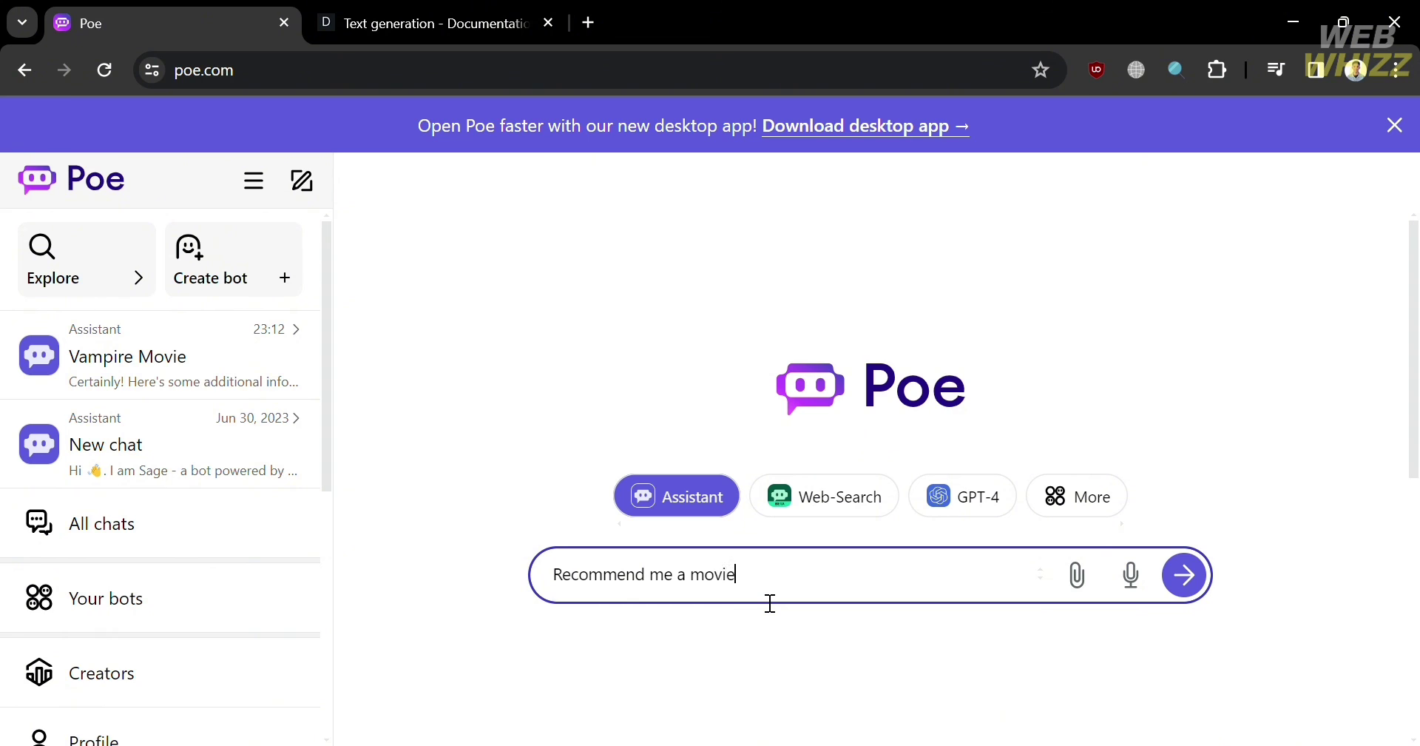
type(" to watch wit")
type("h gn")
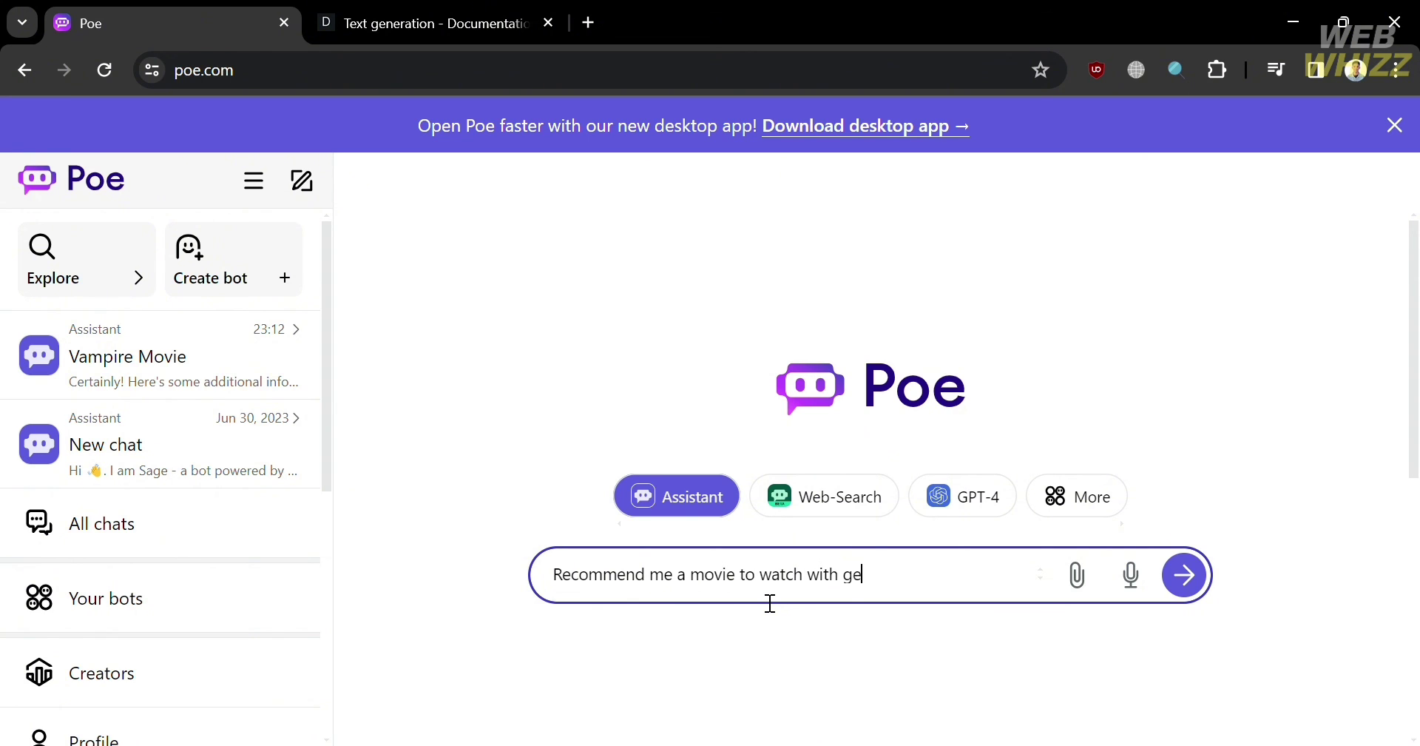
type("nre of Romance")
key("Return")
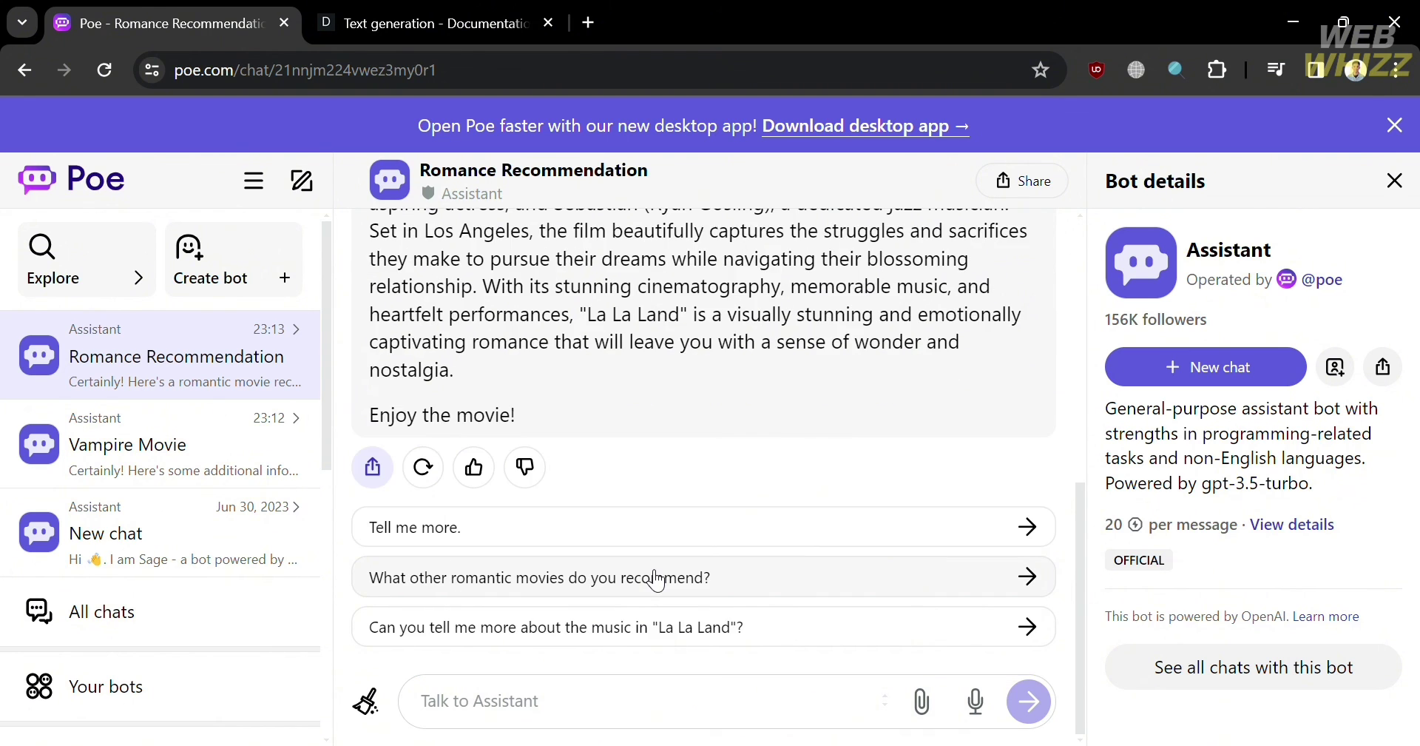
Ask 'What other romantic movies do you recommend?' and copy the Assistant bot's share link.
left_click(656, 579)
scroll(180, 685, "down", 5)
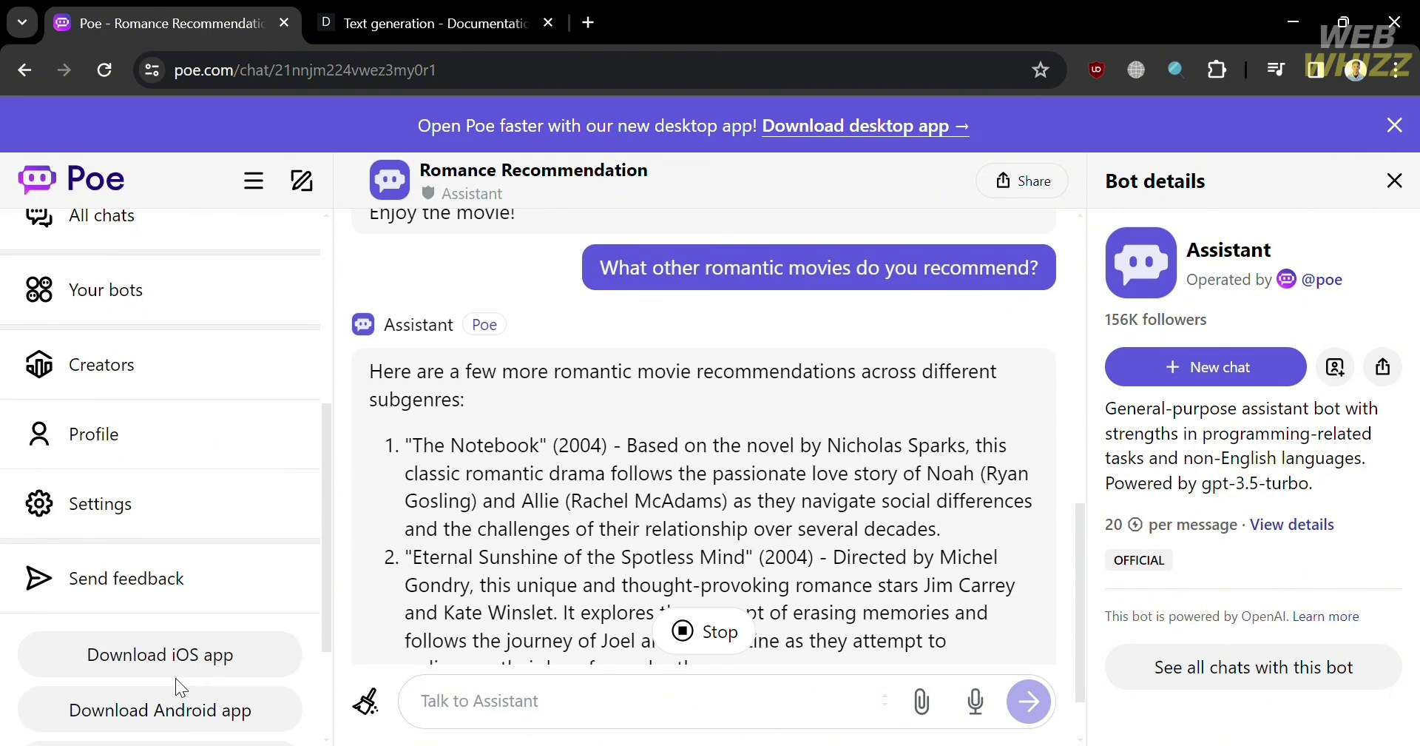
scroll(175, 678, "up", 5)
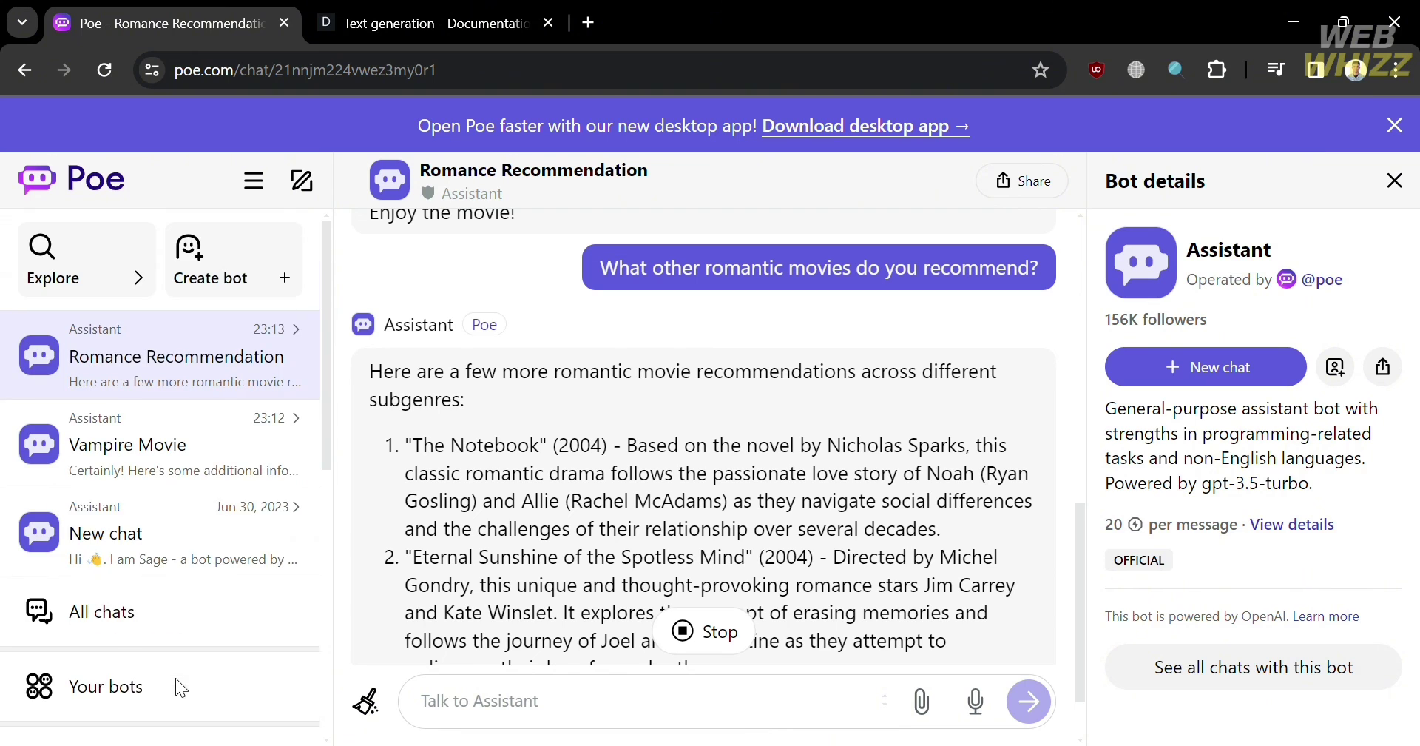
left_click(1041, 192)
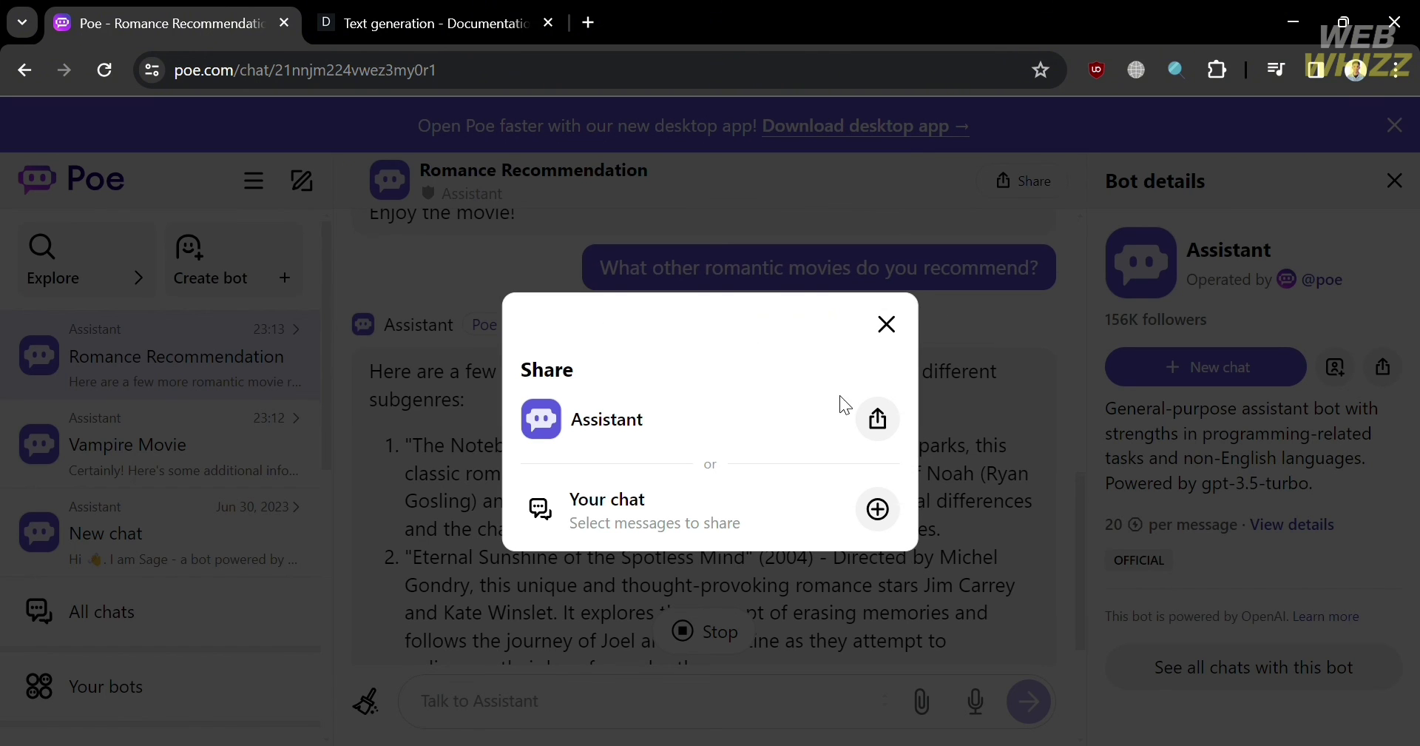
left_click(887, 411)
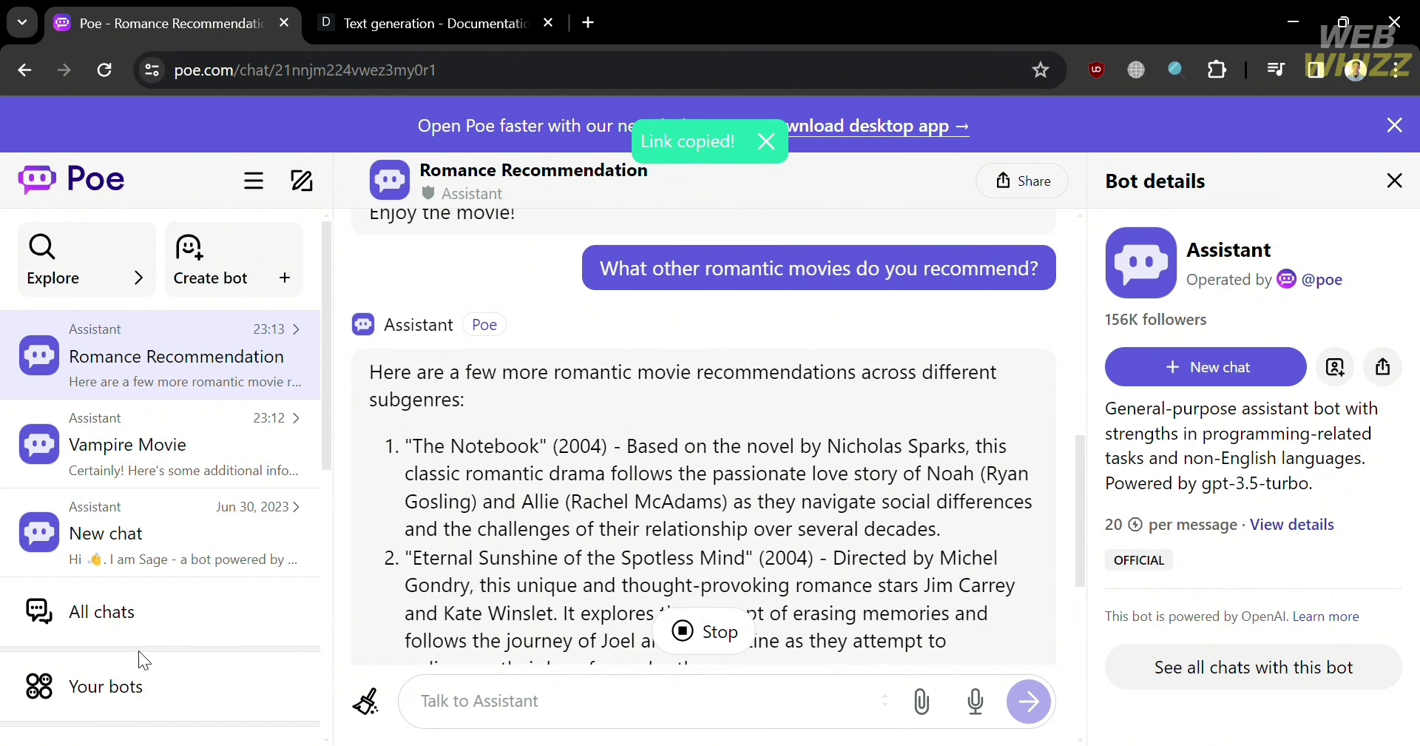
Pick ChatGPT from the Your bots list to start a fresh ChatGPT chat.
left_click(170, 684)
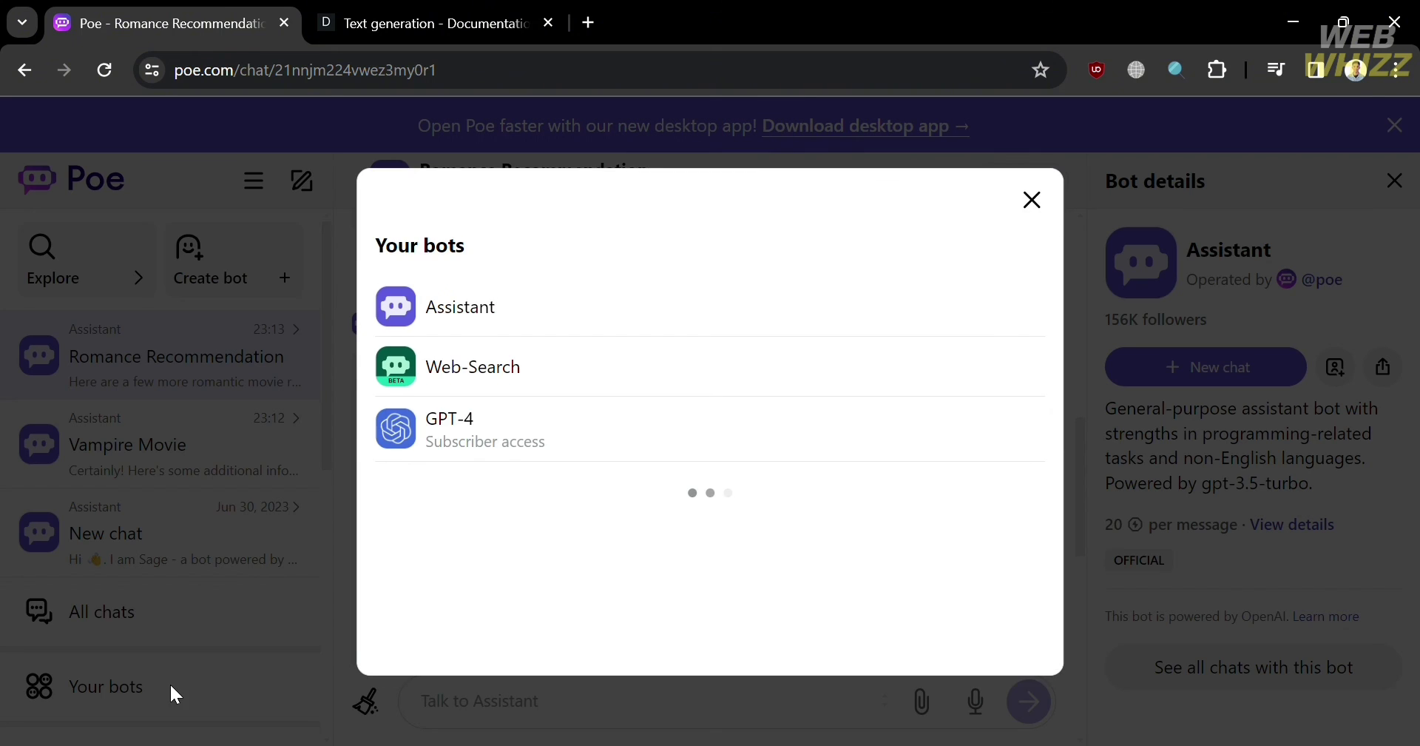
scroll(866, 469, "down", 5)
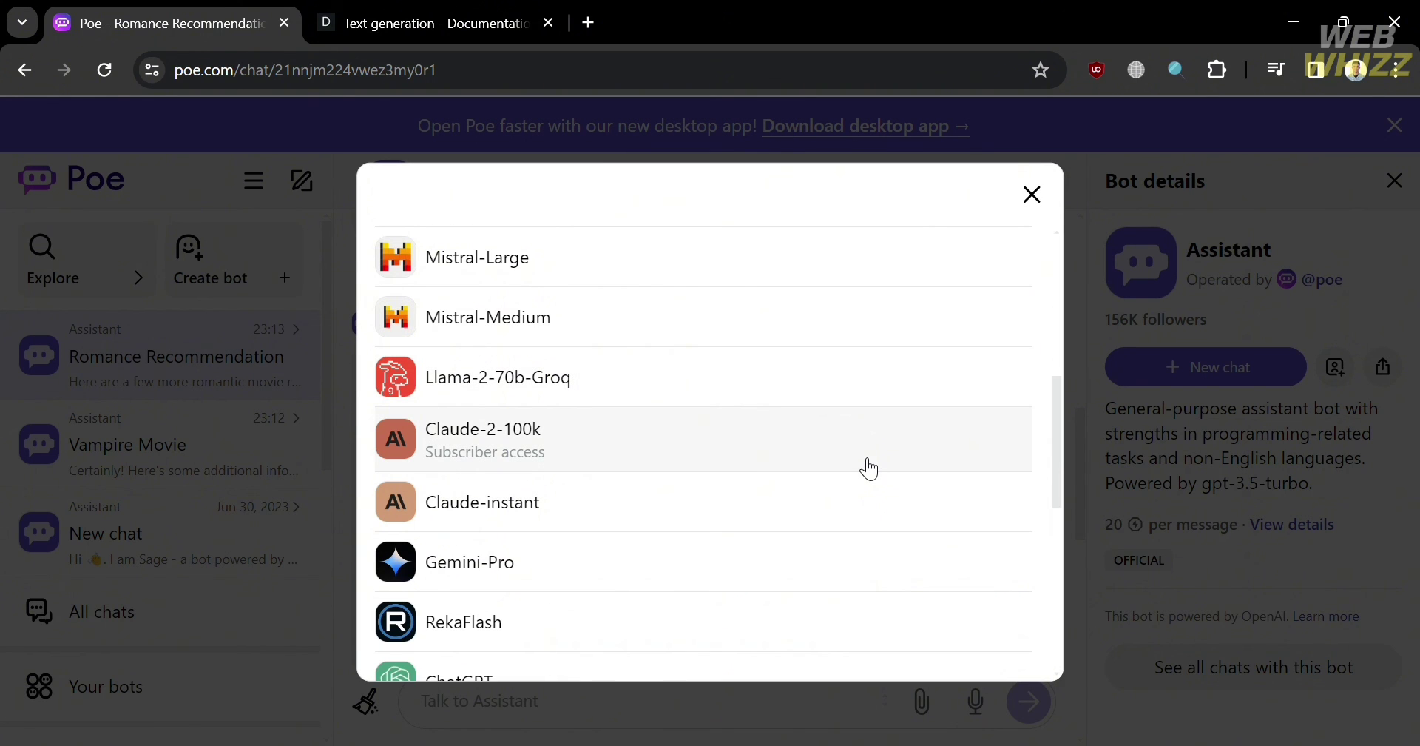
scroll(818, 491, "down", 3)
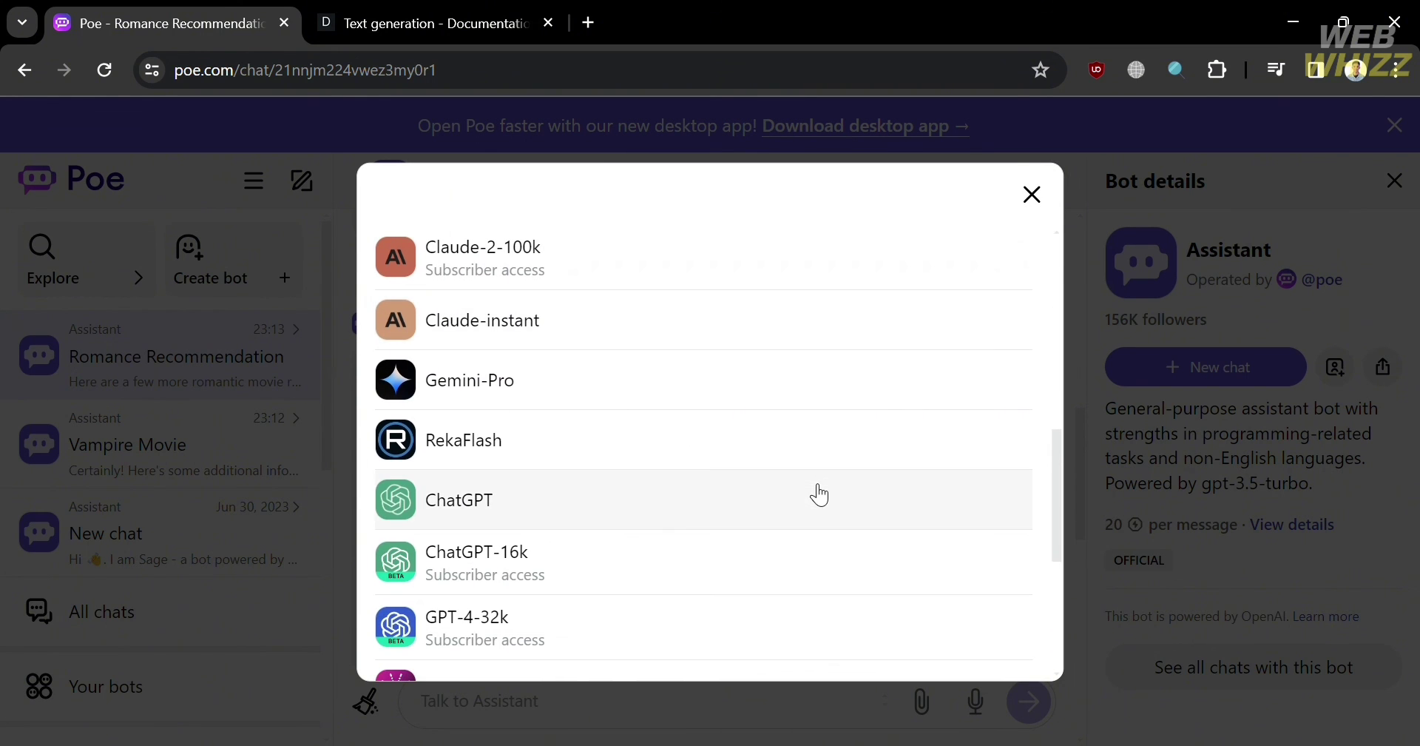
left_click(821, 494)
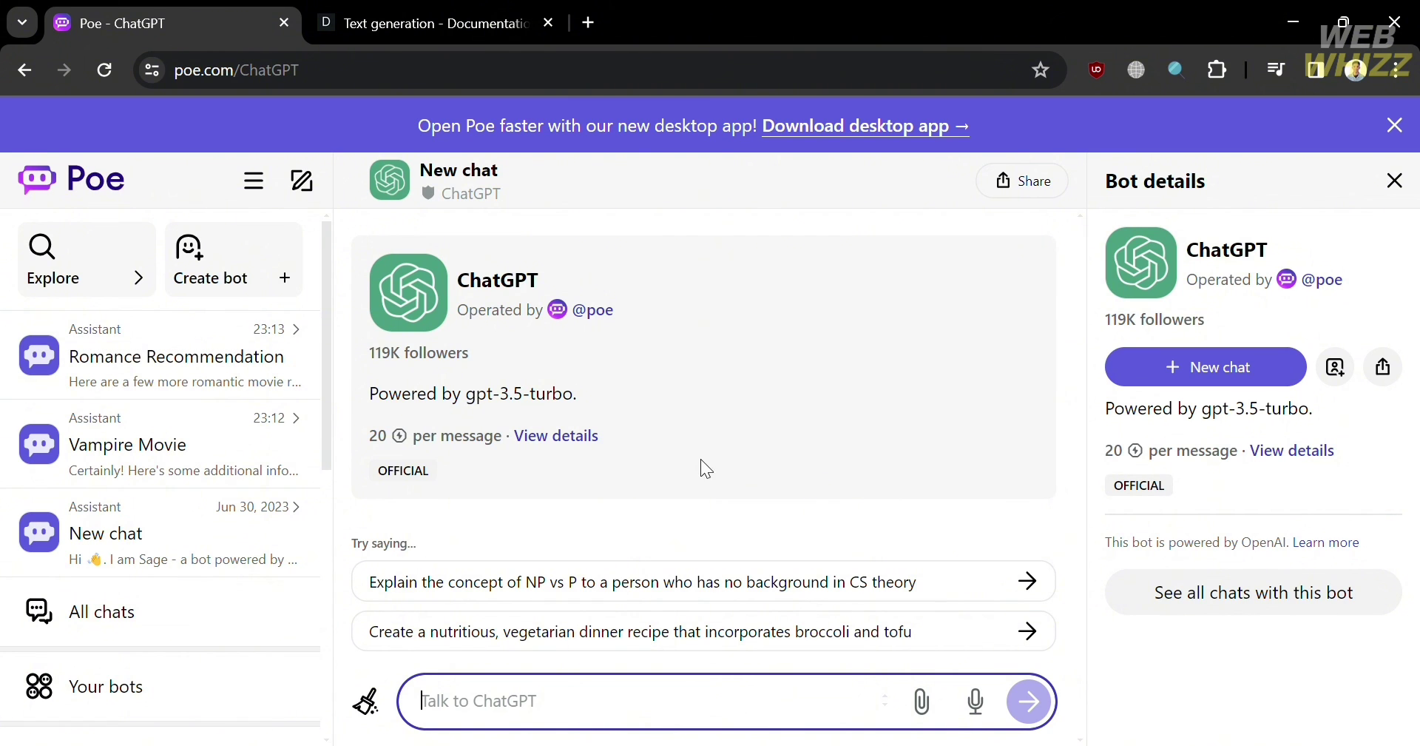
scroll(215, 454, "down", 10)
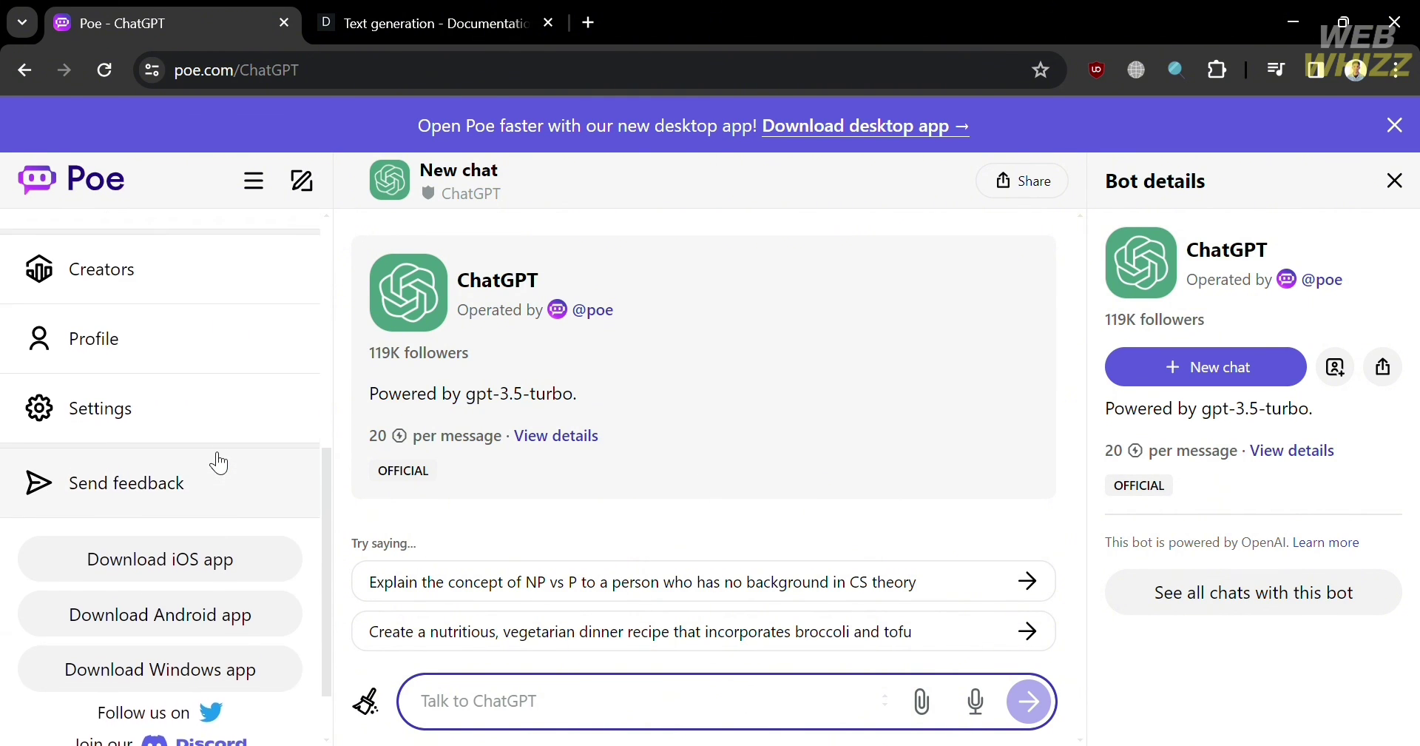
scroll(218, 463, "up", 1)
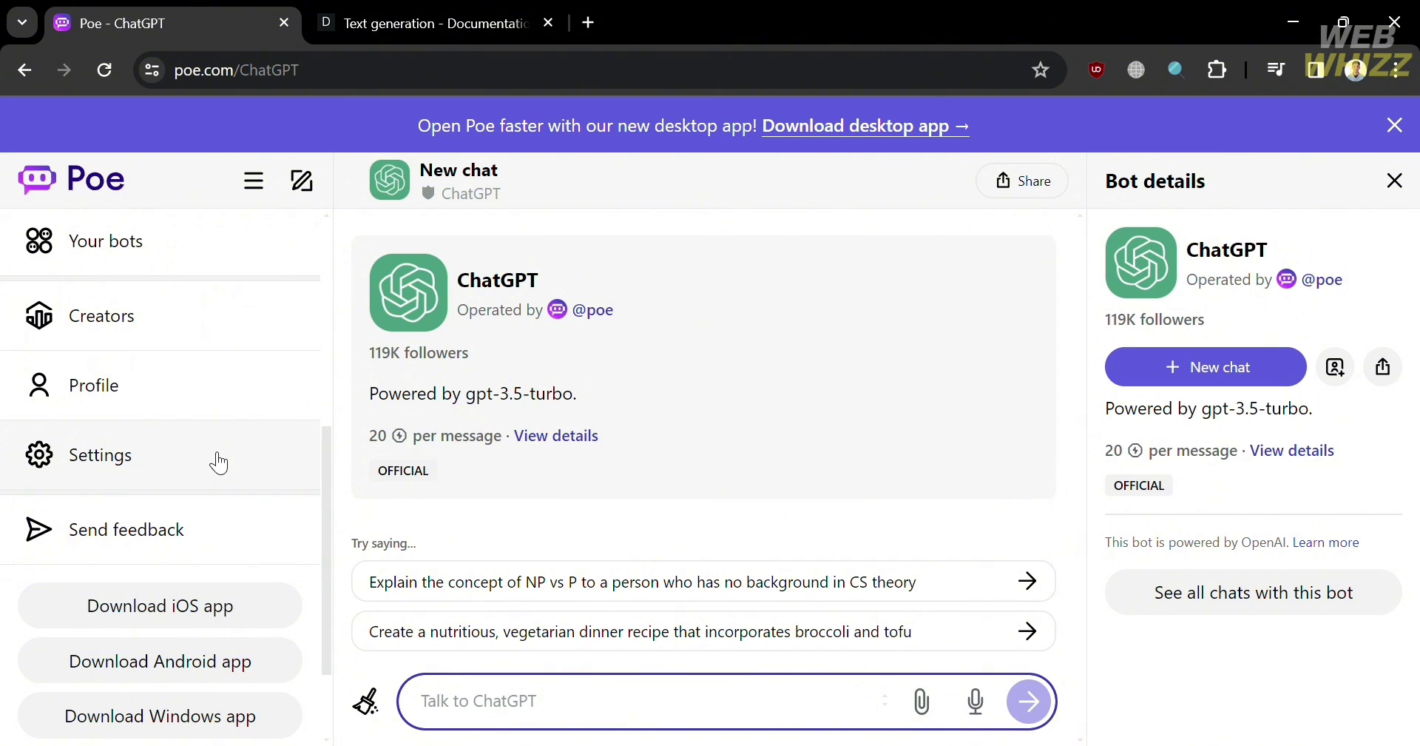